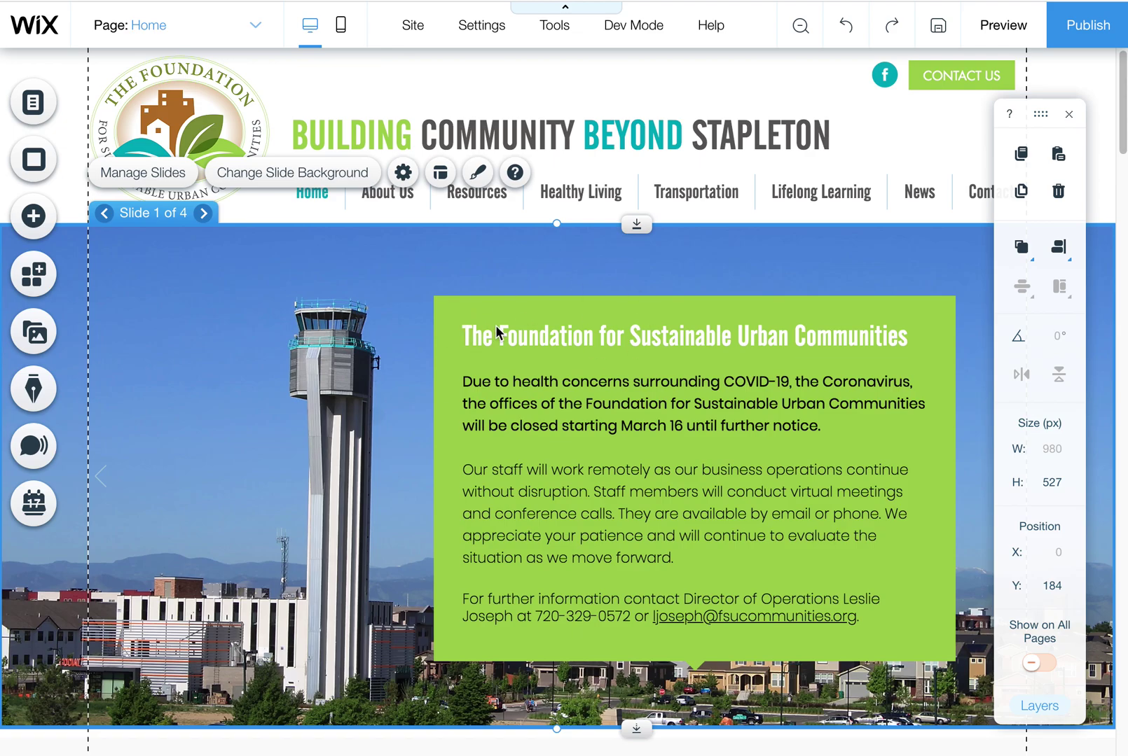
Step: Open the Add Elements panel from the left toolbar to add an image
click(33, 225)
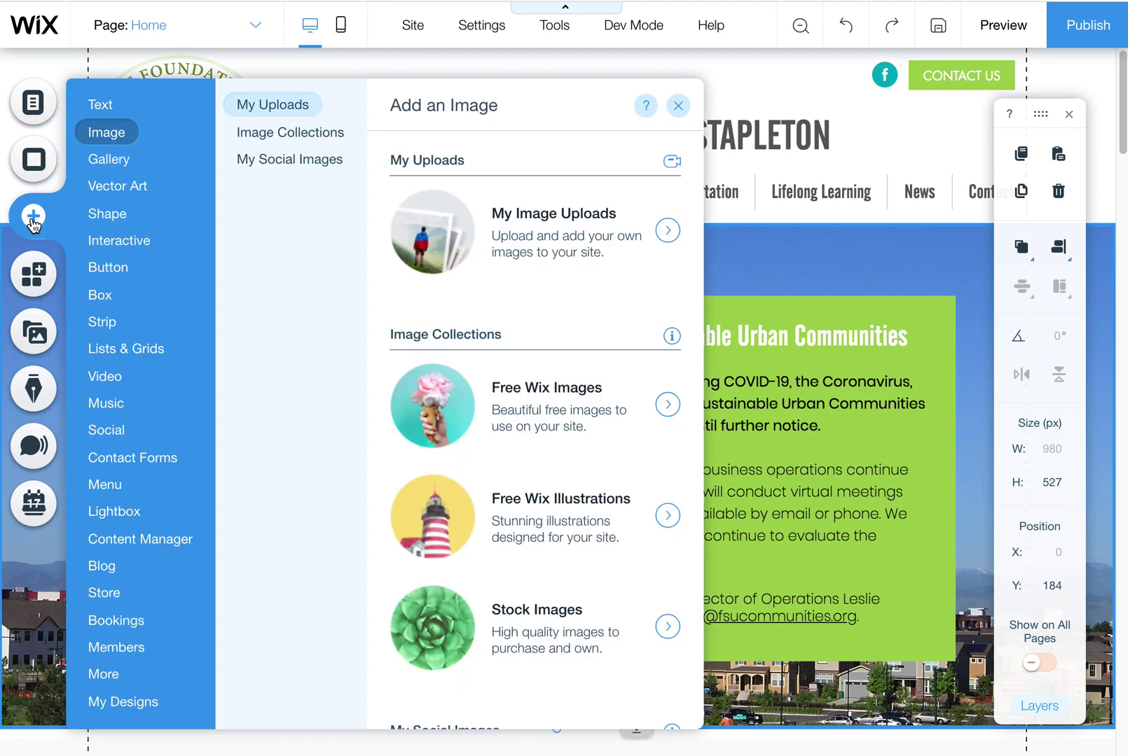
Step: Upload the BeWell yoga flyer into Site Files and select its thumbnail
click(570, 228)
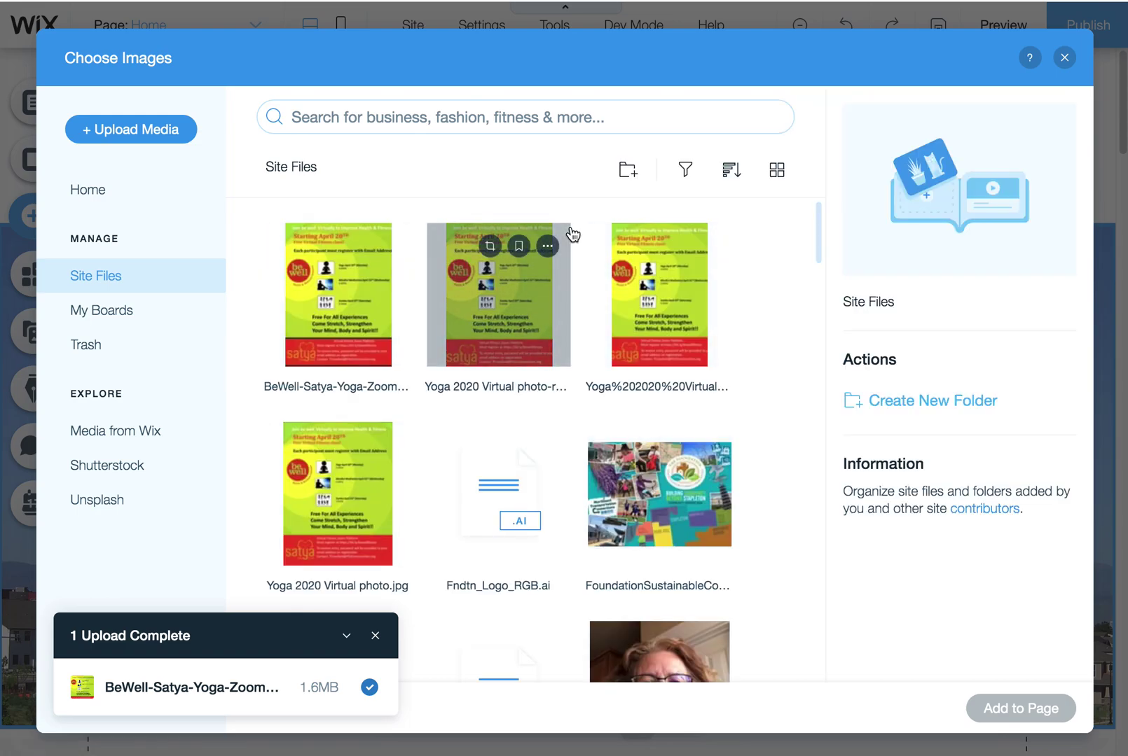
click(132, 131)
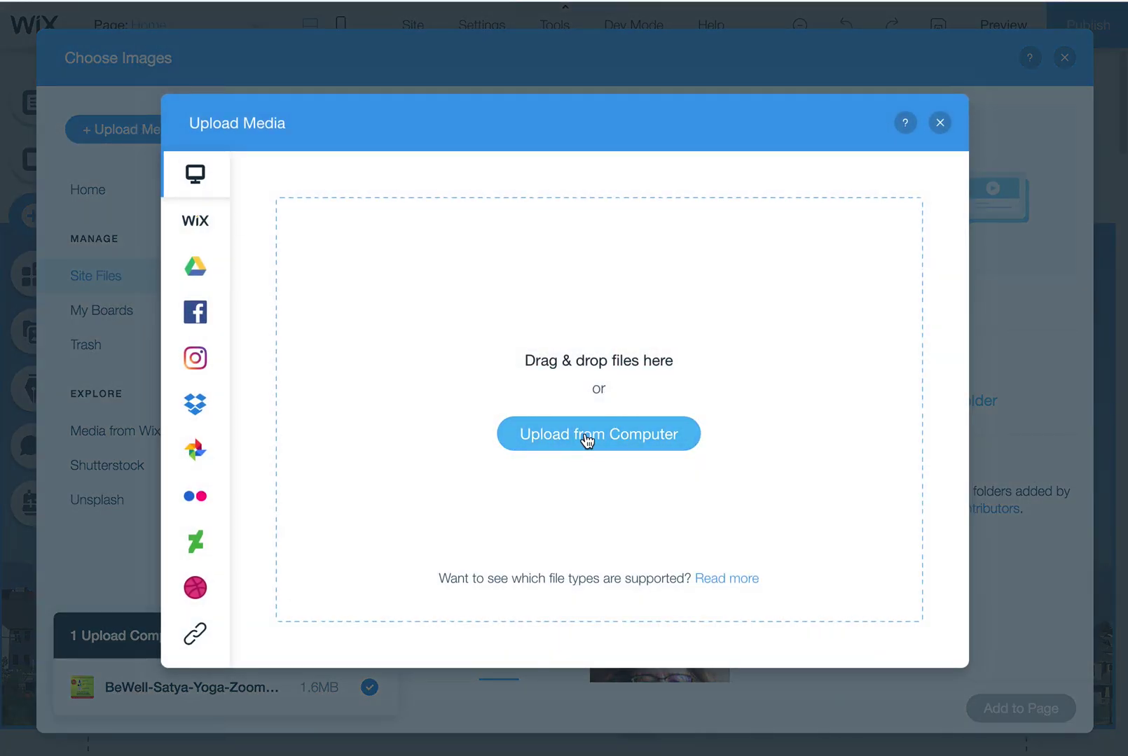
click(940, 123)
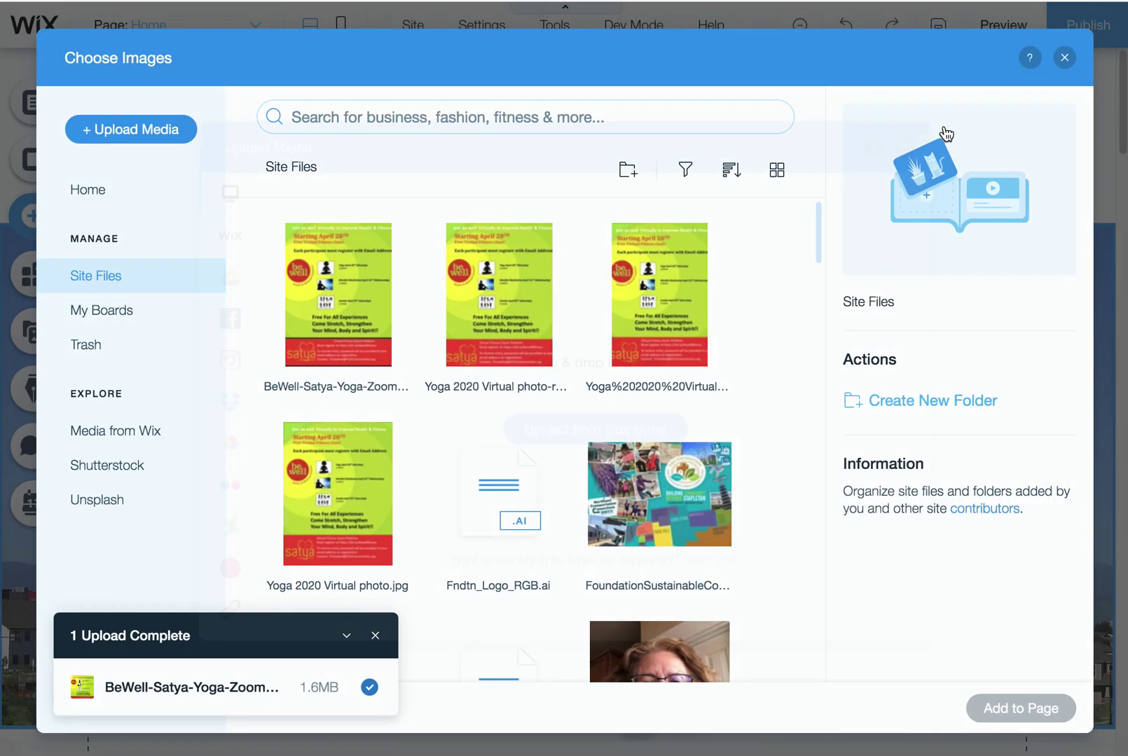
click(331, 306)
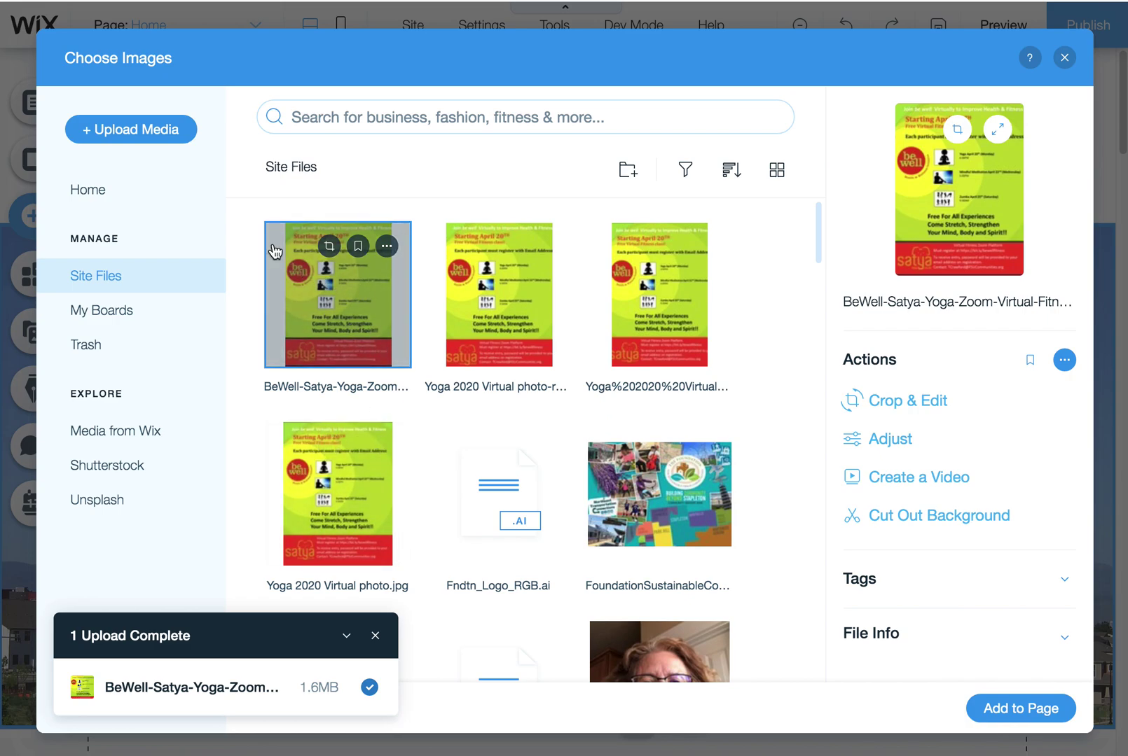
Step: Add the flyer to the first slide, shrinking it and moving it beside the green box
click(1027, 711)
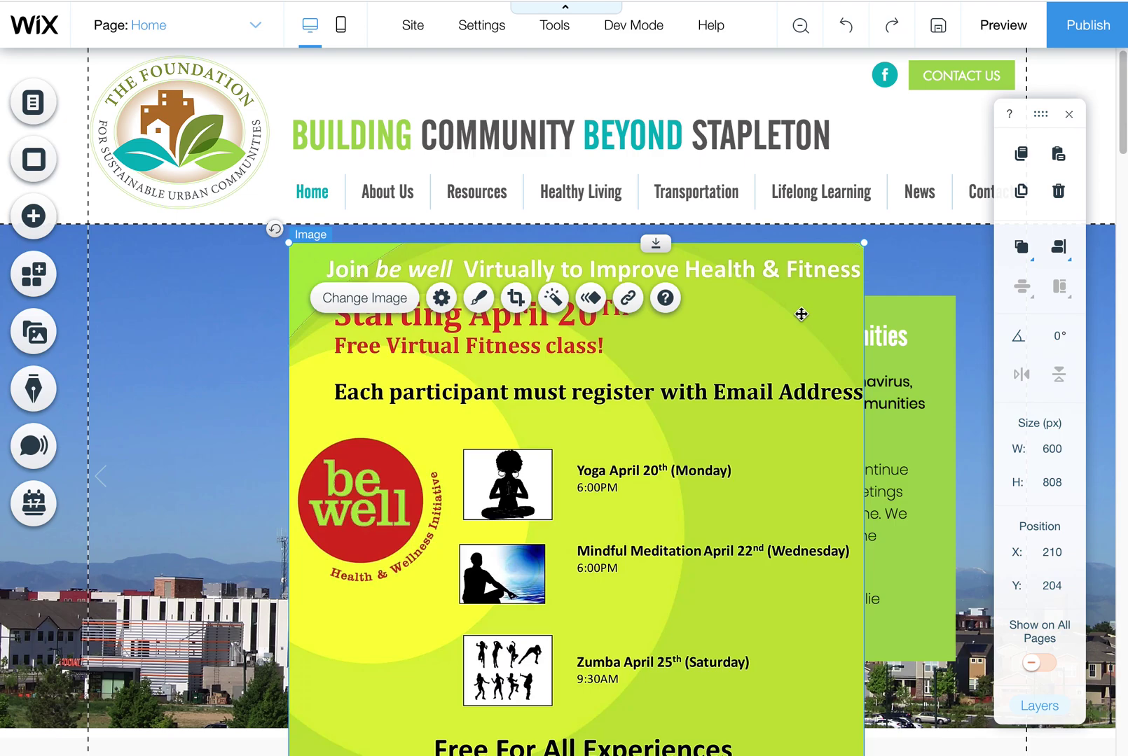
mouse_move(864, 243)
mouse_down()
mouse_move(701, 381)
mouse_move(828, 306)
mouse_move(589, 608)
mouse_up()
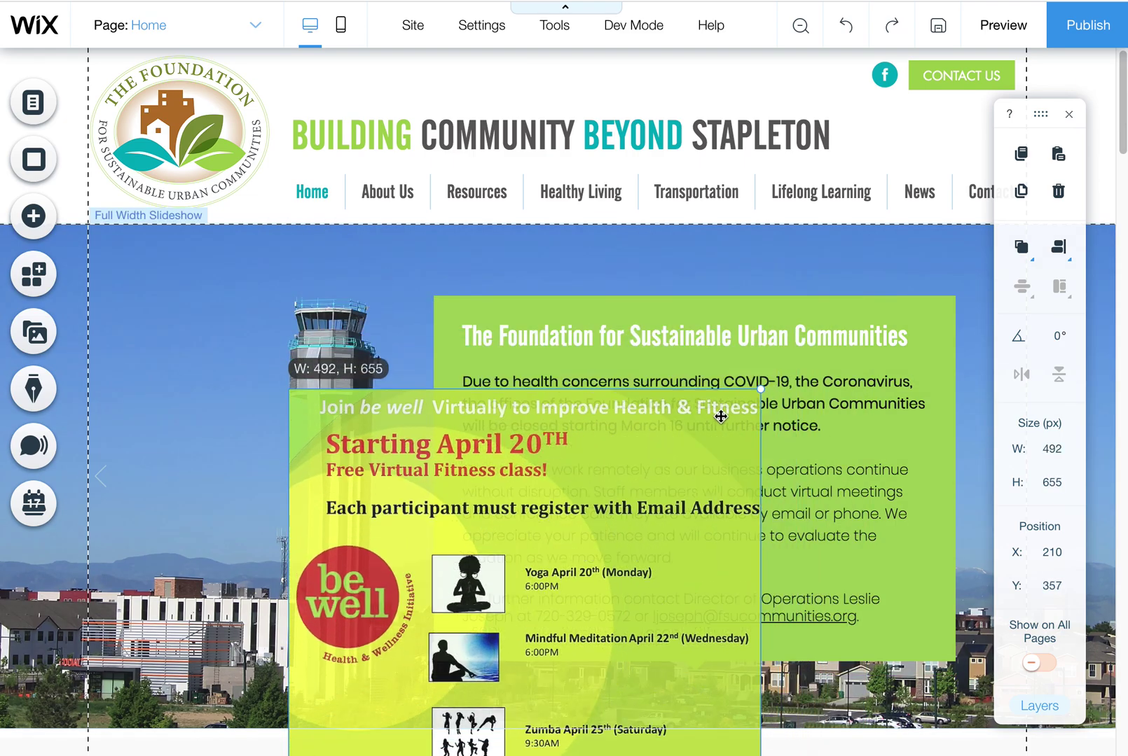
drag(468, 648, 365, 318)
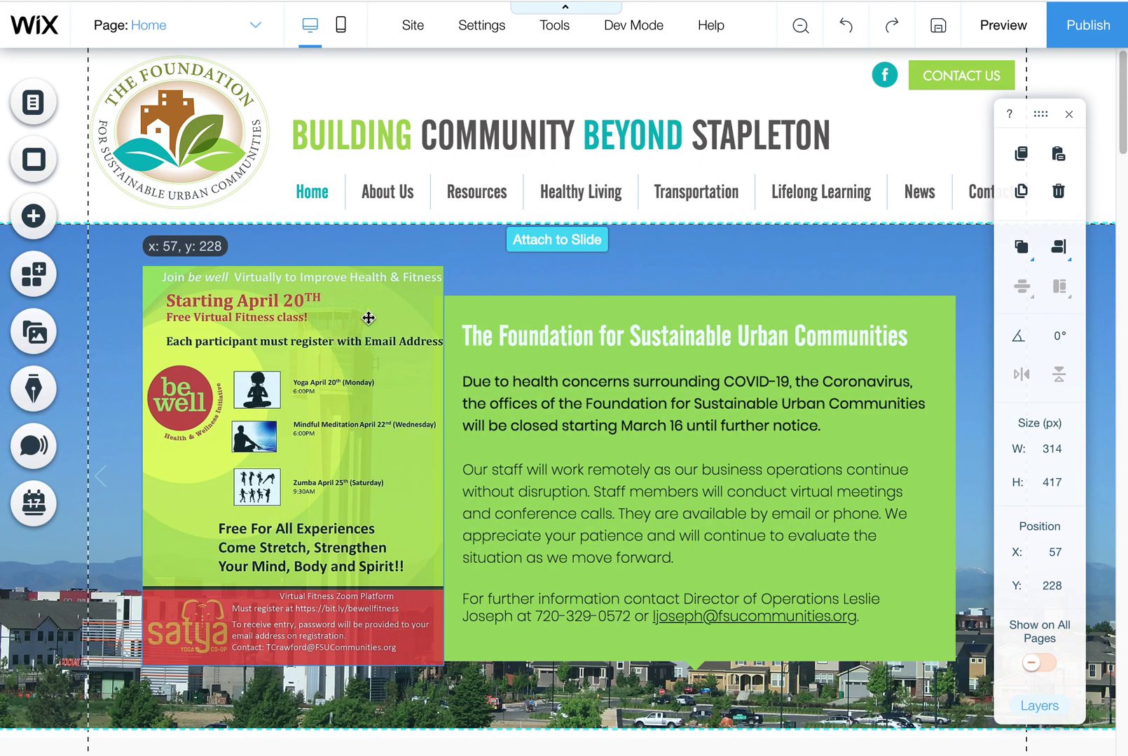
mouse_move(444, 262)
mouse_down()
mouse_move(389, 302)
mouse_move(407, 289)
mouse_up()
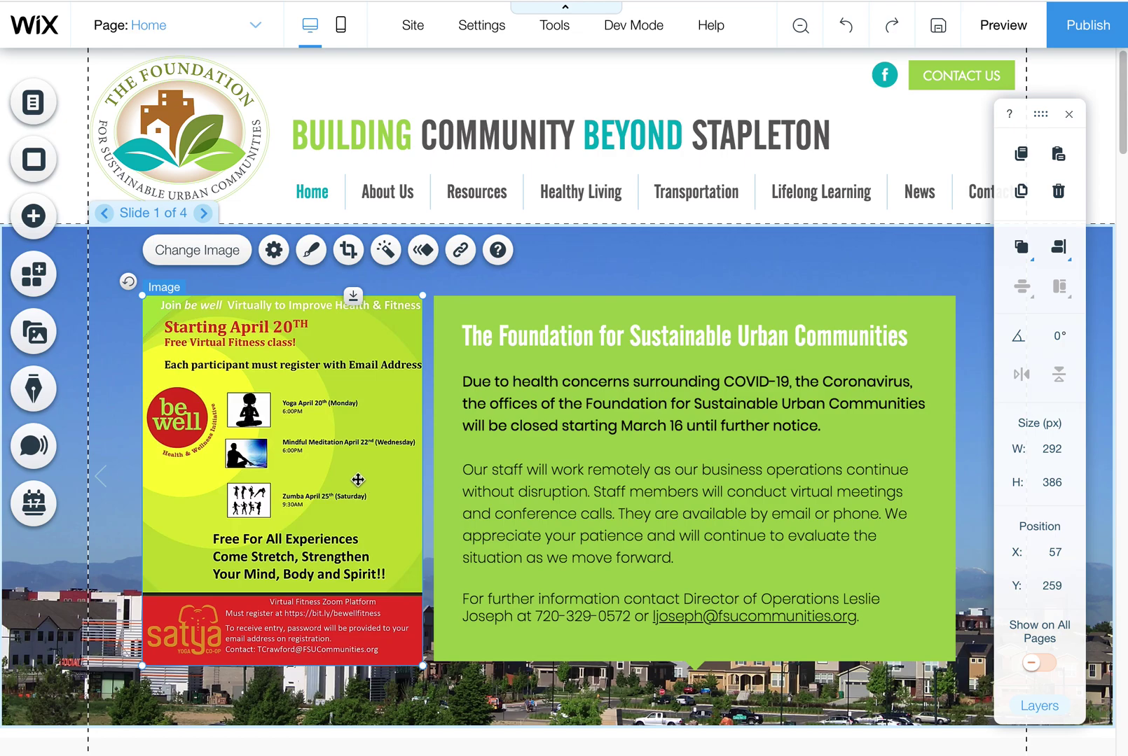
mouse_move(372, 473)
mouse_down()
mouse_move(297, 463)
mouse_move(338, 459)
mouse_up()
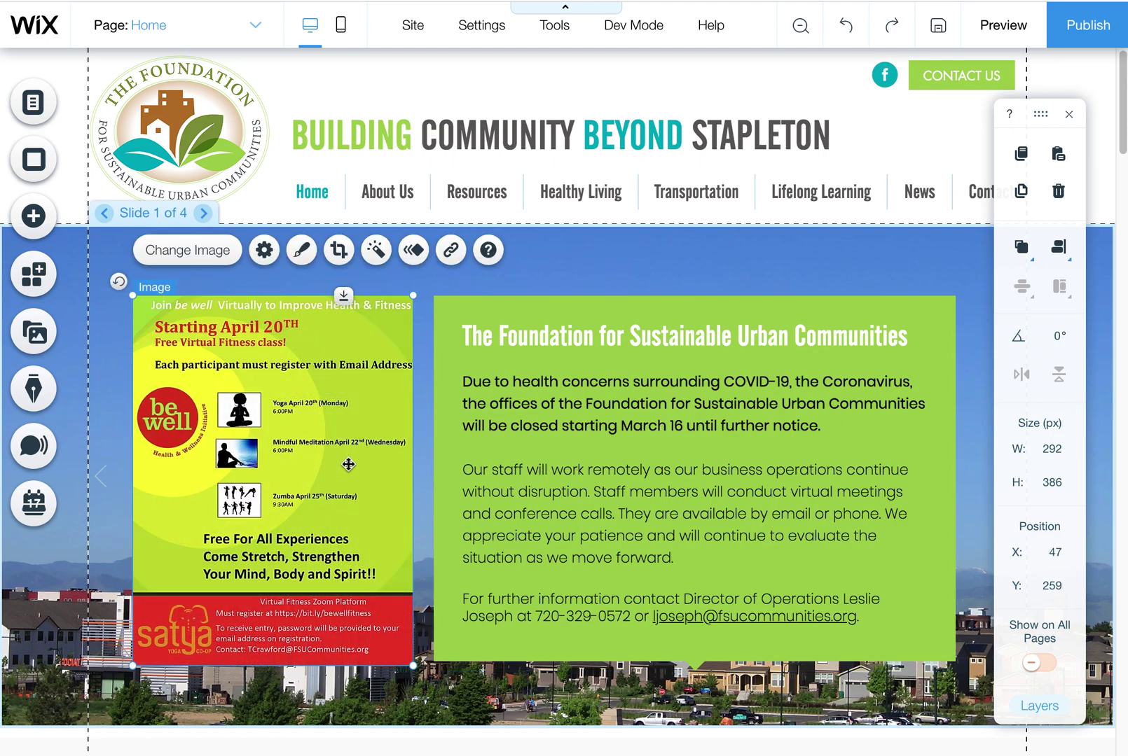
Step: Fine-tune the flyer to 289 by 382 pixels and reselect it
click(408, 656)
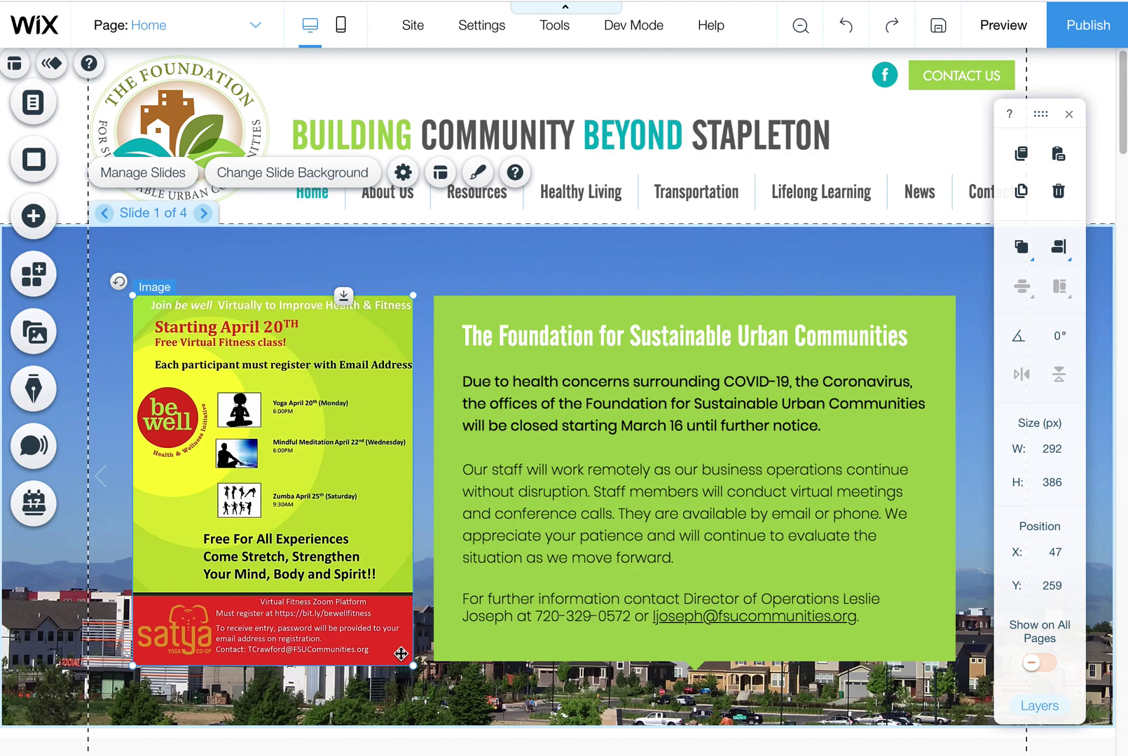
drag(400, 654, 392, 620)
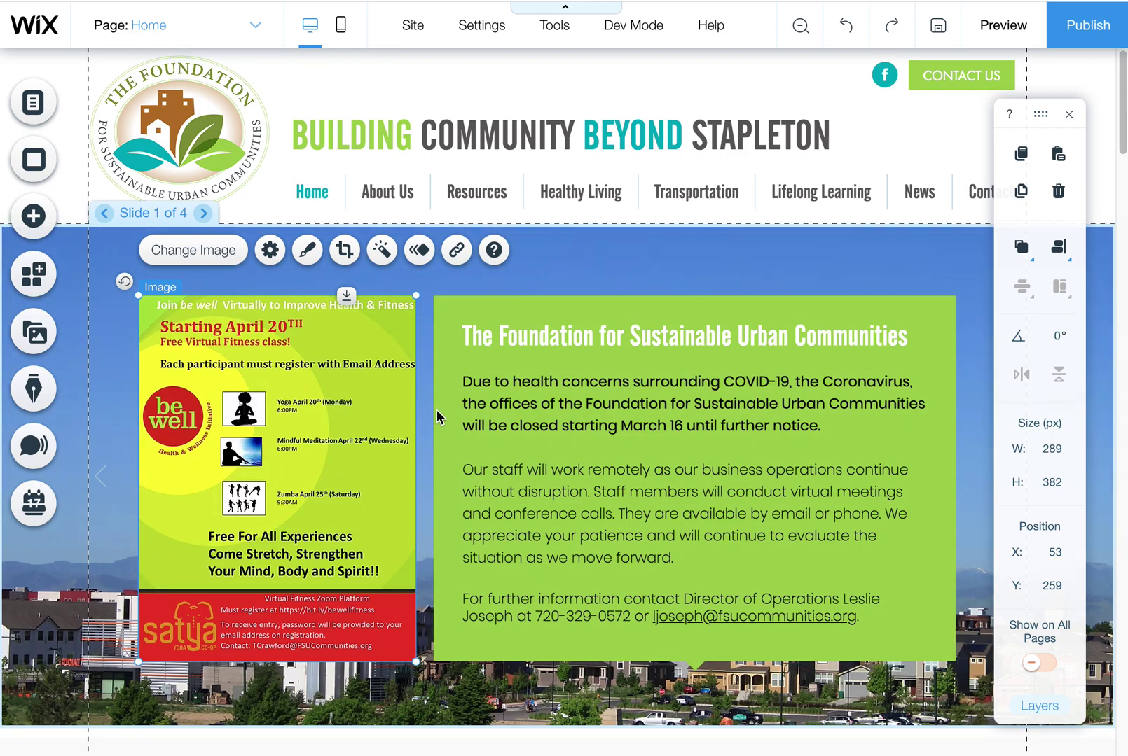
click(616, 255)
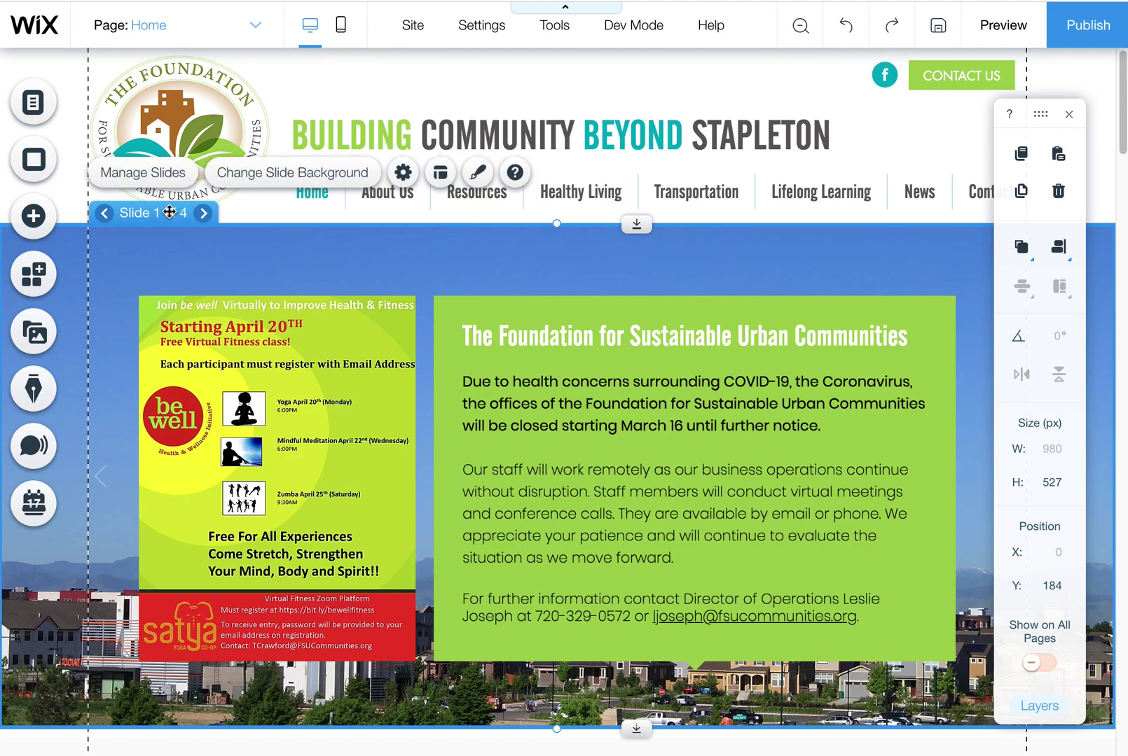
click(255, 328)
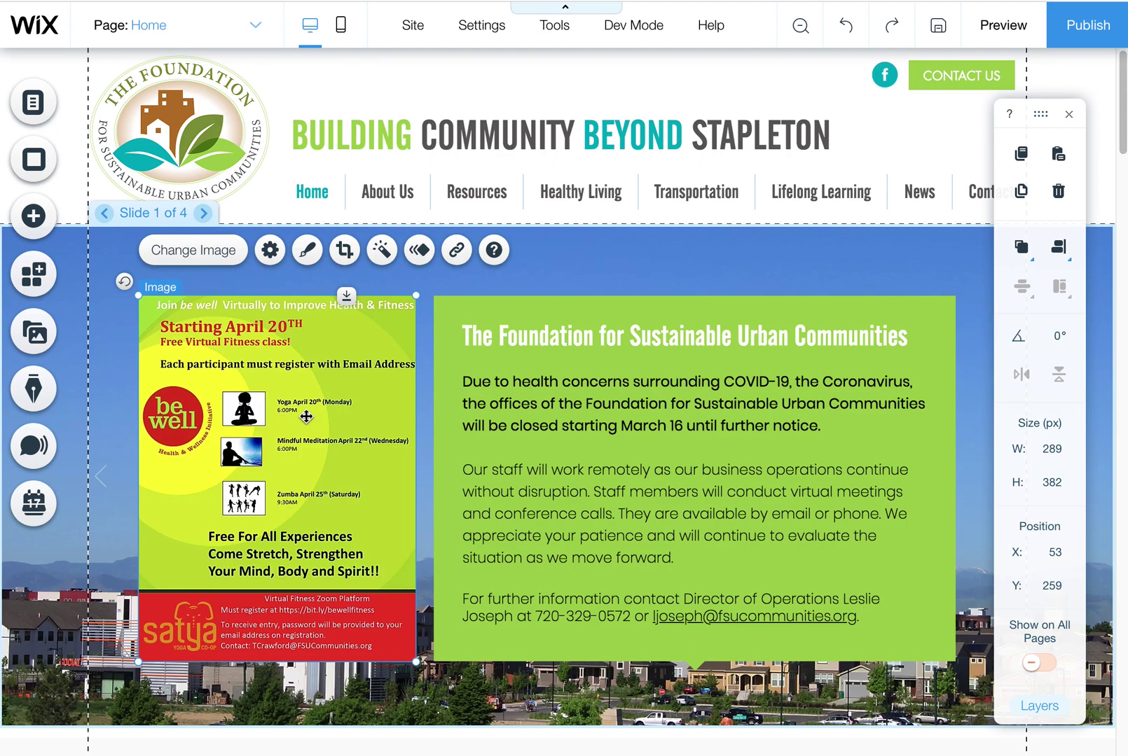
Step: Open the flyer's image settings and replace the alt text hyphens after BeWell and Satya with spaces
click(269, 249)
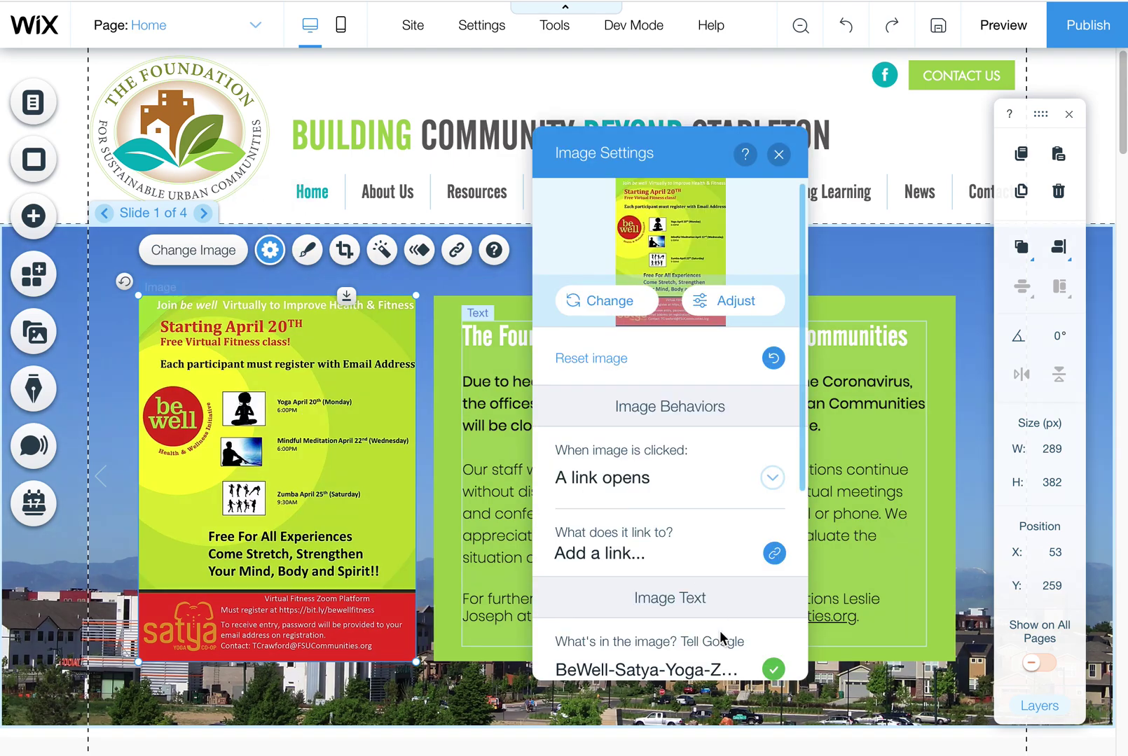
click(667, 670)
click(806, 546)
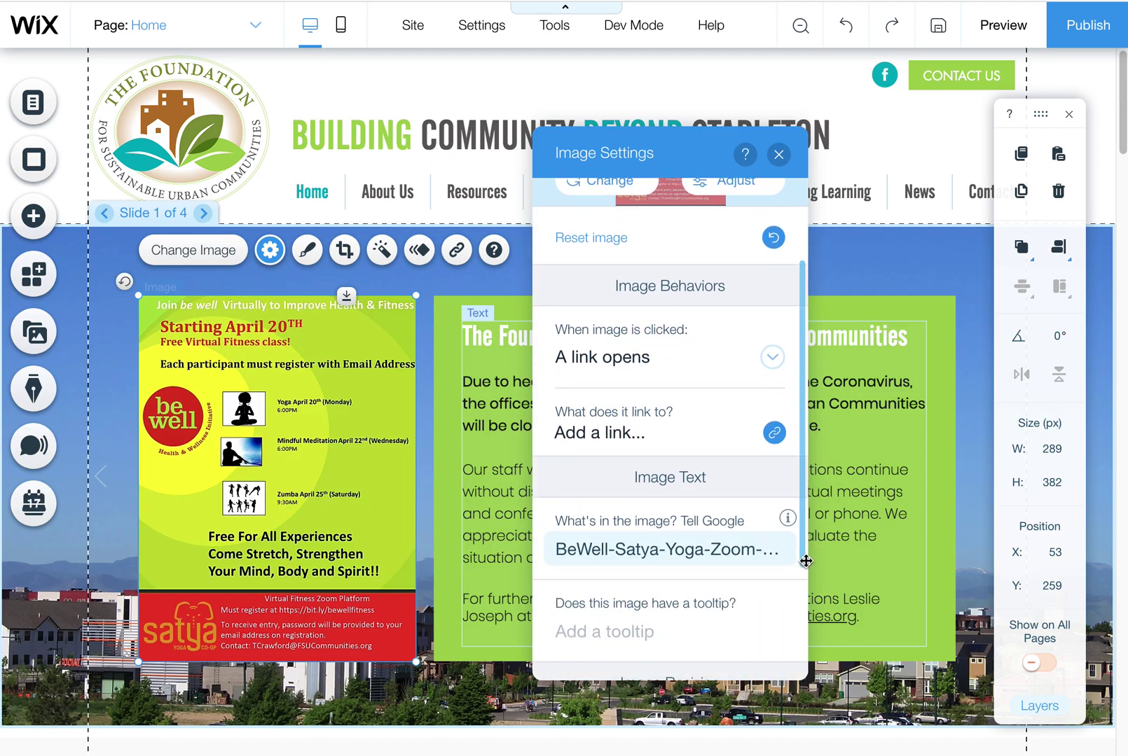
scroll(717, 539, up, 3)
scroll(805, 490, down, 3)
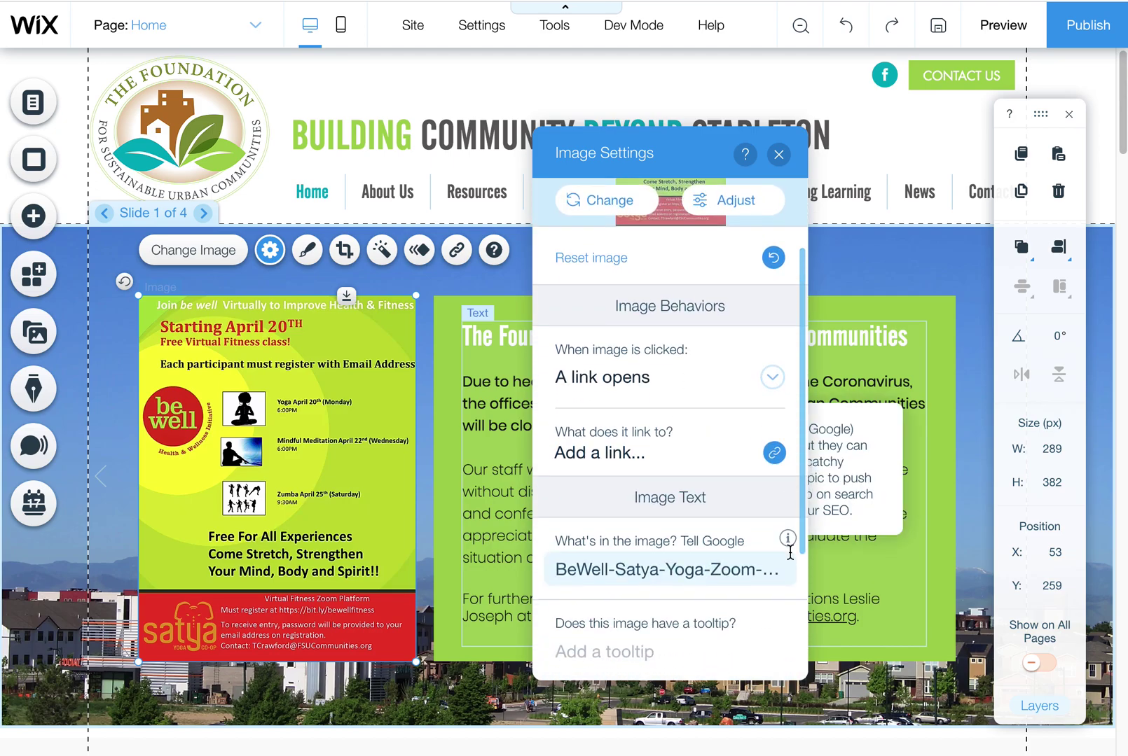
click(667, 552)
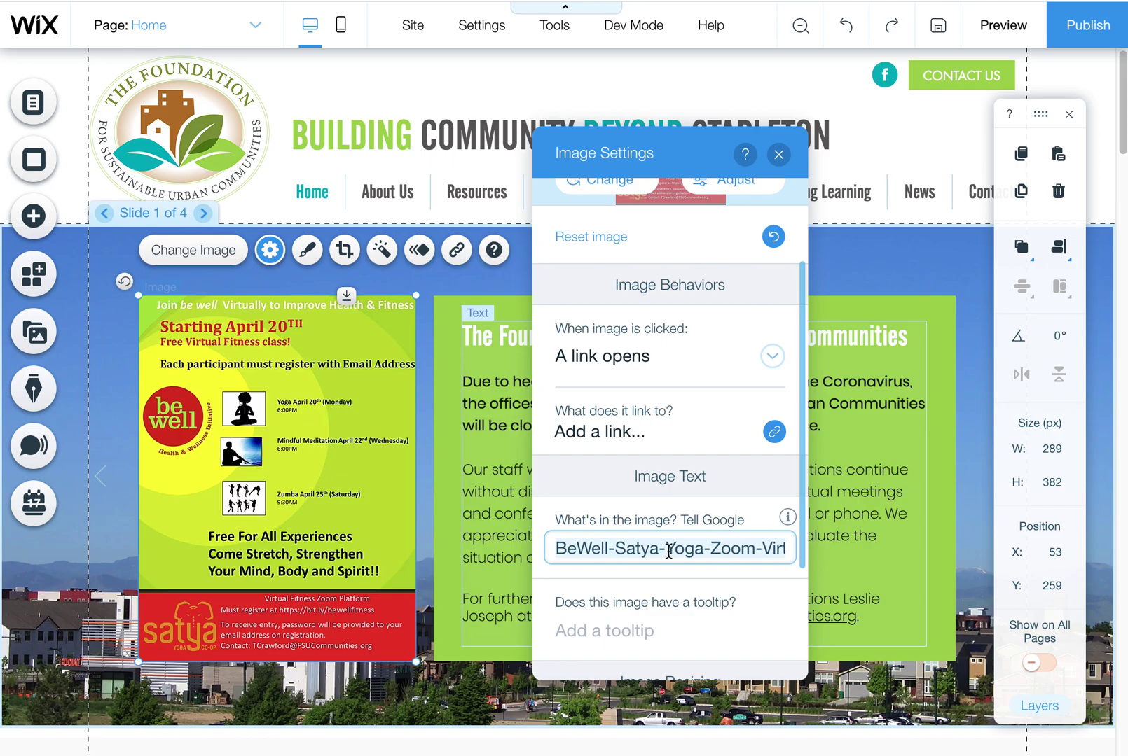
click(614, 548)
key(BackSpace)
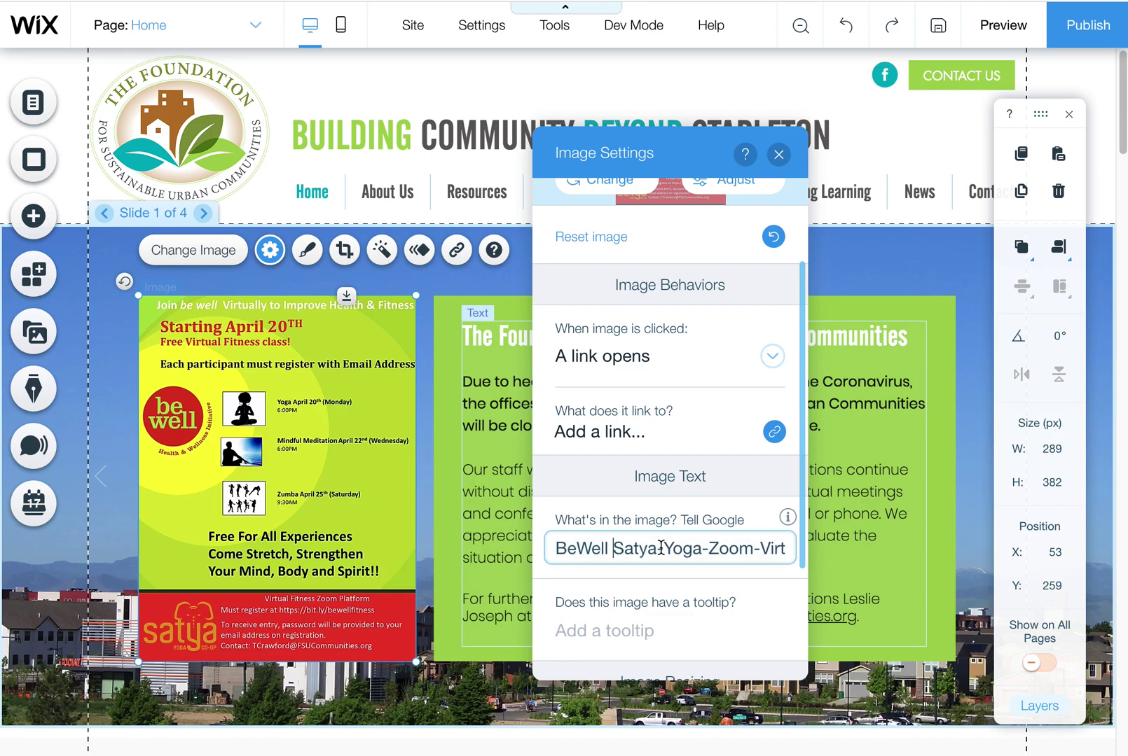
click(667, 549)
key(BackSpace)
Step: Replace the hyphens after Yoga and Zoom and before Fitness, adjusting the text before Zoom
click(705, 548)
key(BackSpace)
text(u)
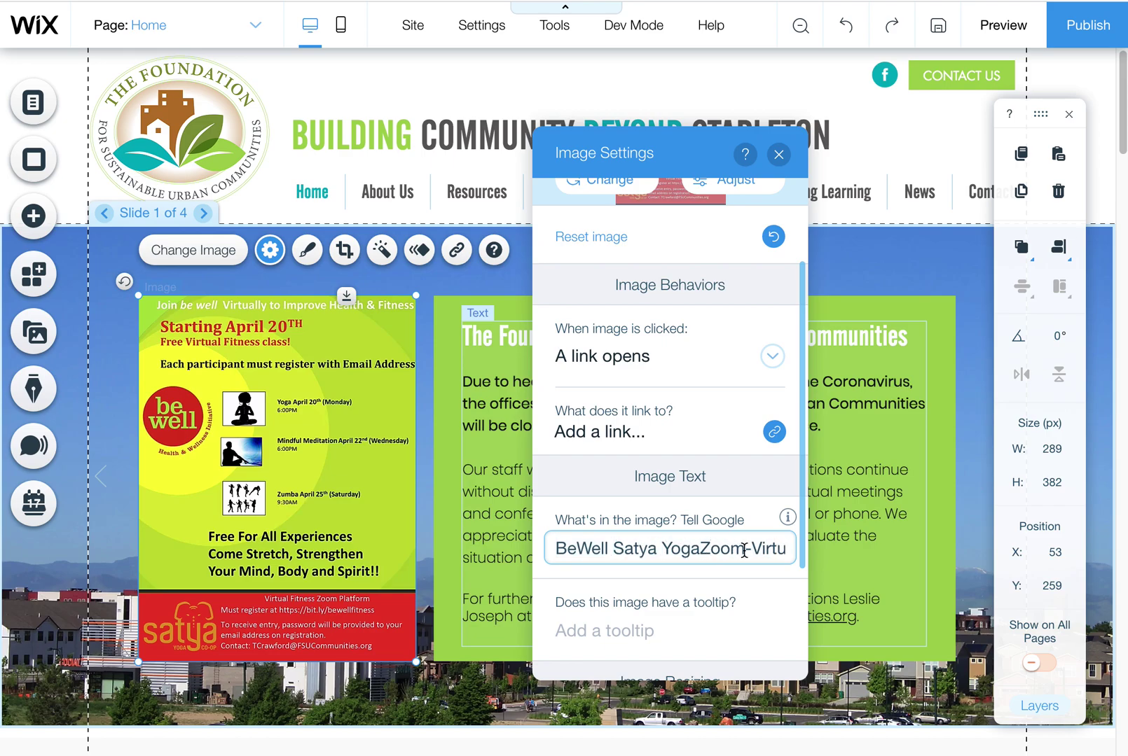
click(751, 548)
key(BackSpace)
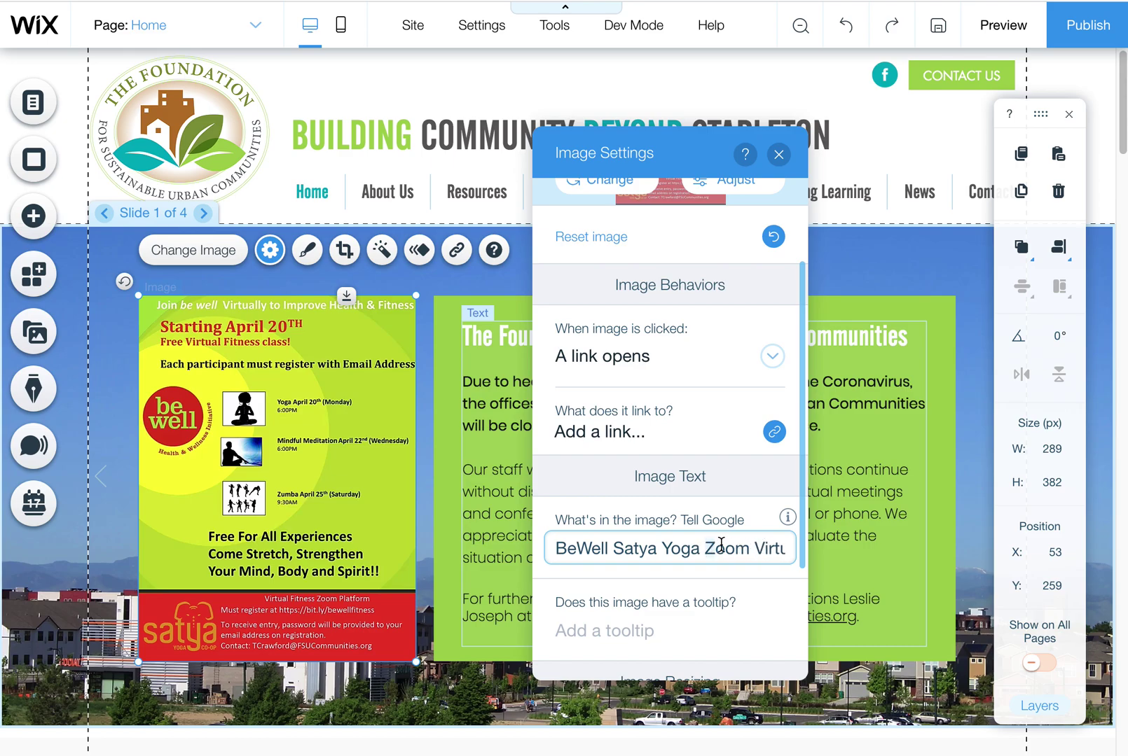
click(720, 548)
key(BackSpace)
text(-)
key(End)
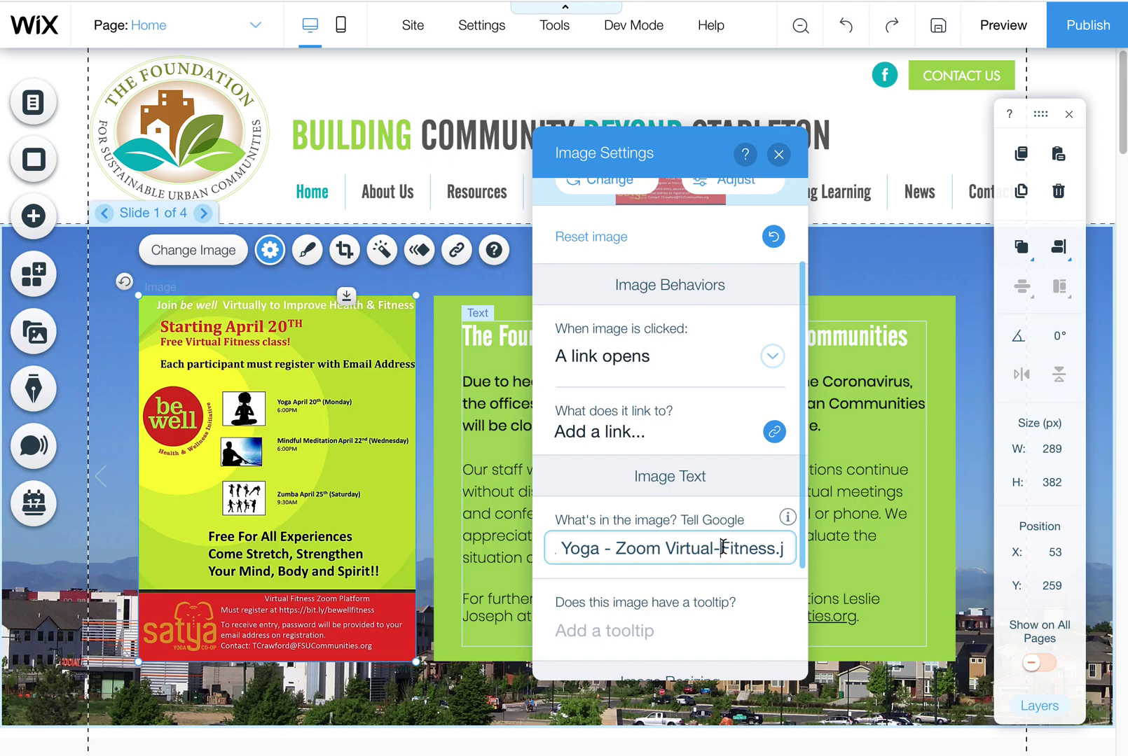
click(721, 549)
key(BackSpace)
Step: Strip the file extension, fix a typo, and confirm the BeWell Satya Yoga Zoom description
key(End)
key(BackSpace)
key(BackSpace)
key(BackSpace)
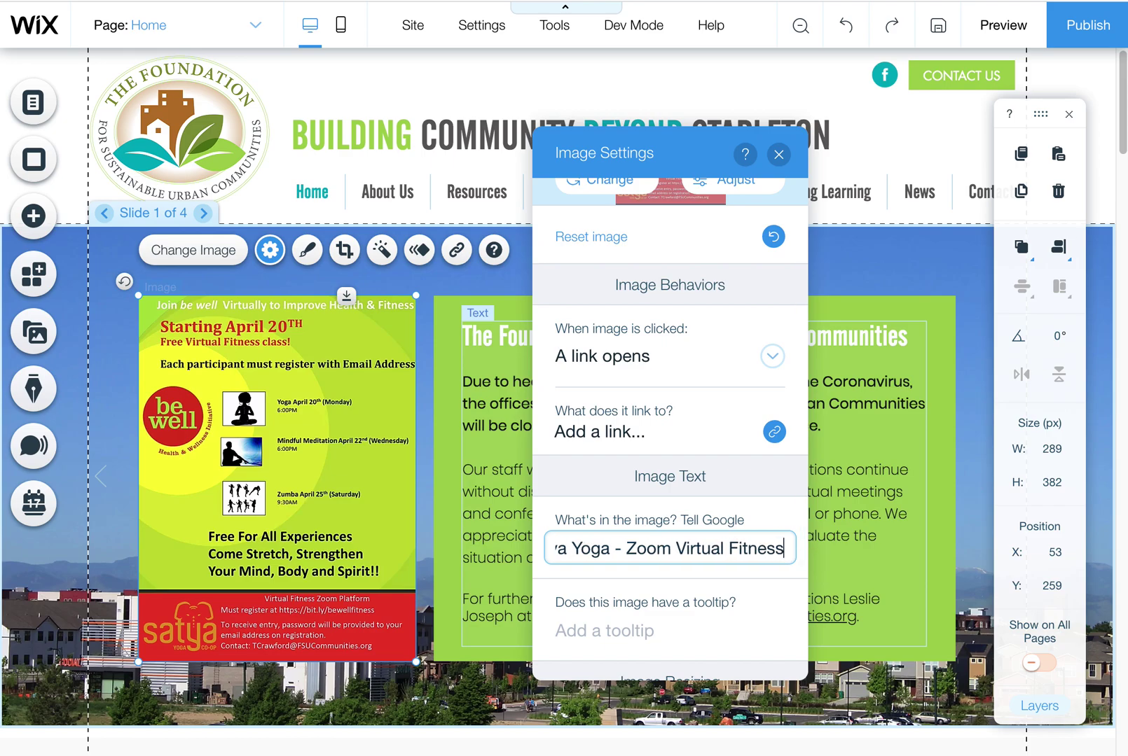
text(C)
text(al)
key(BackSpace)
key(BackSpace)
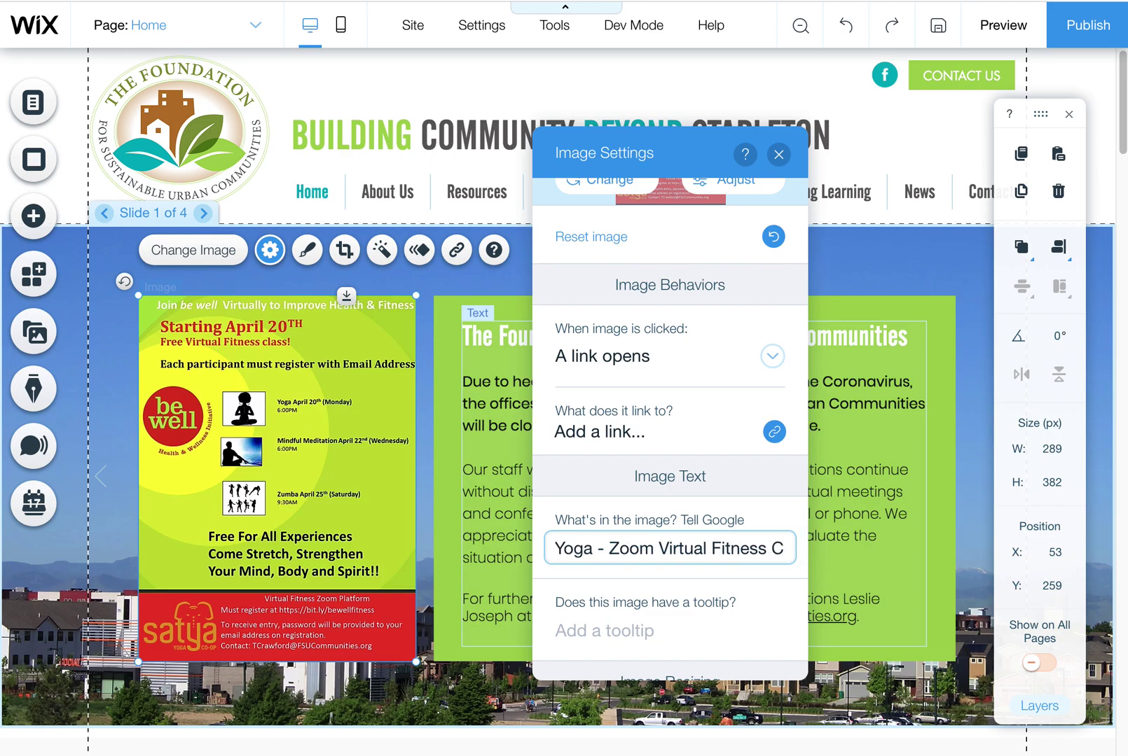
text(lass)
key(Return)
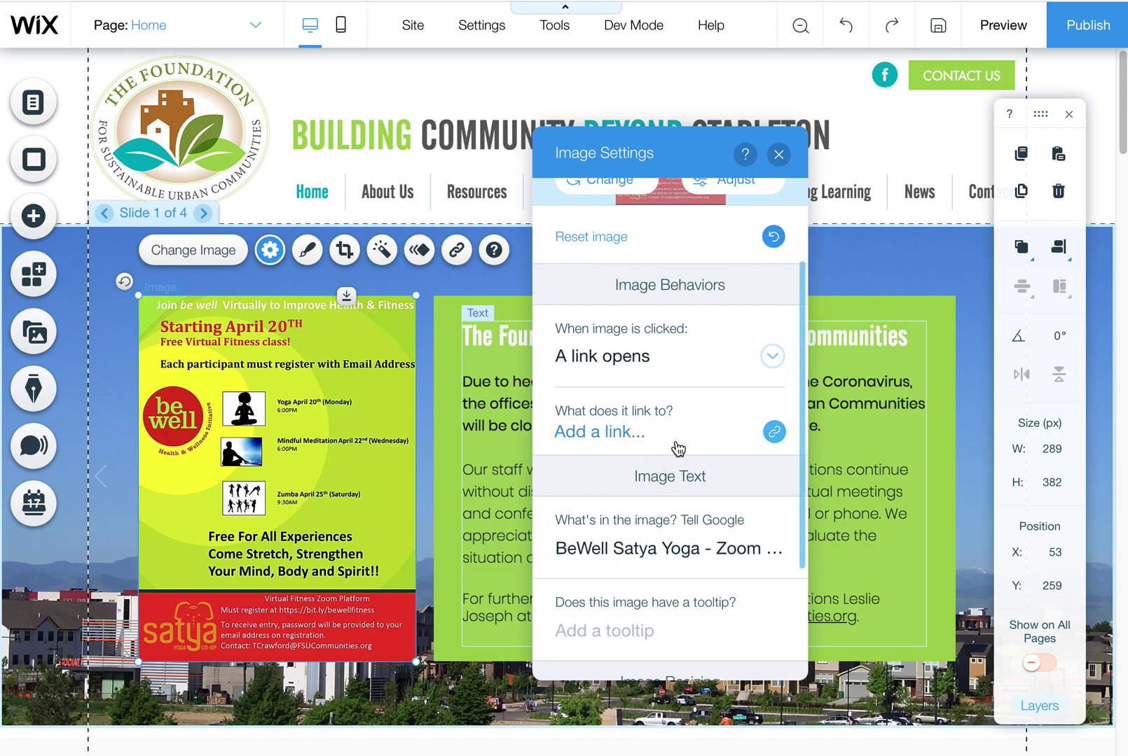
Step: Set the flyer's click link type to a document chosen from Site Files
click(775, 433)
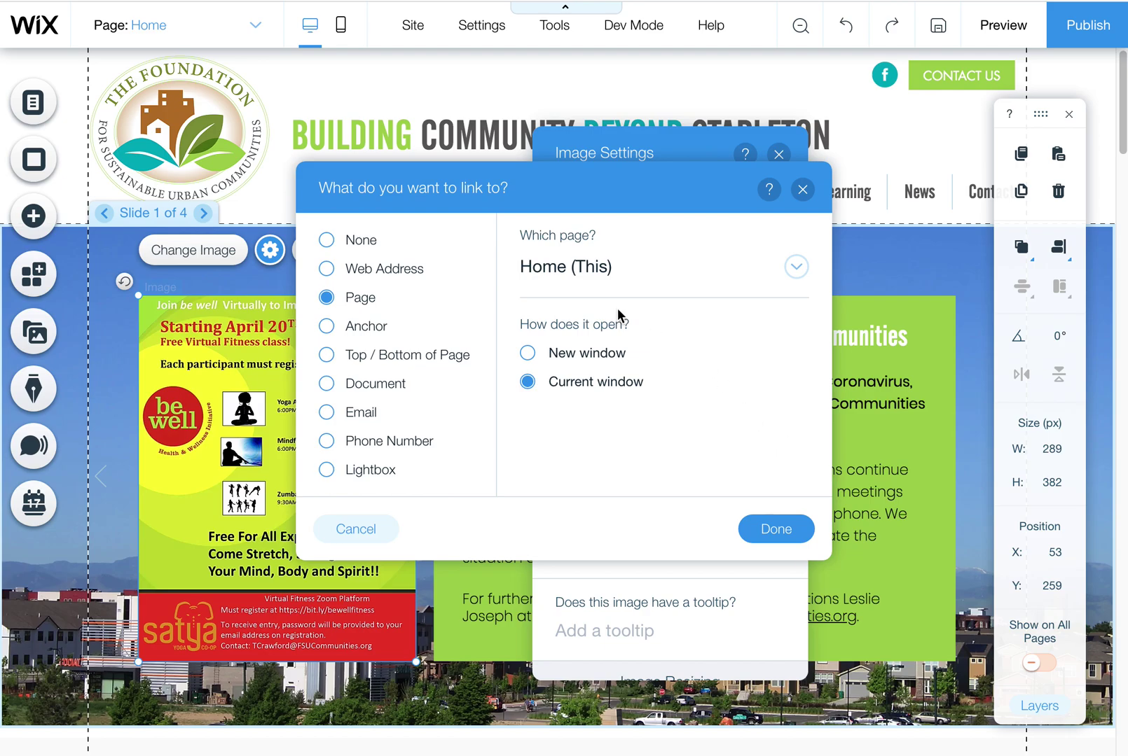
click(368, 385)
click(667, 280)
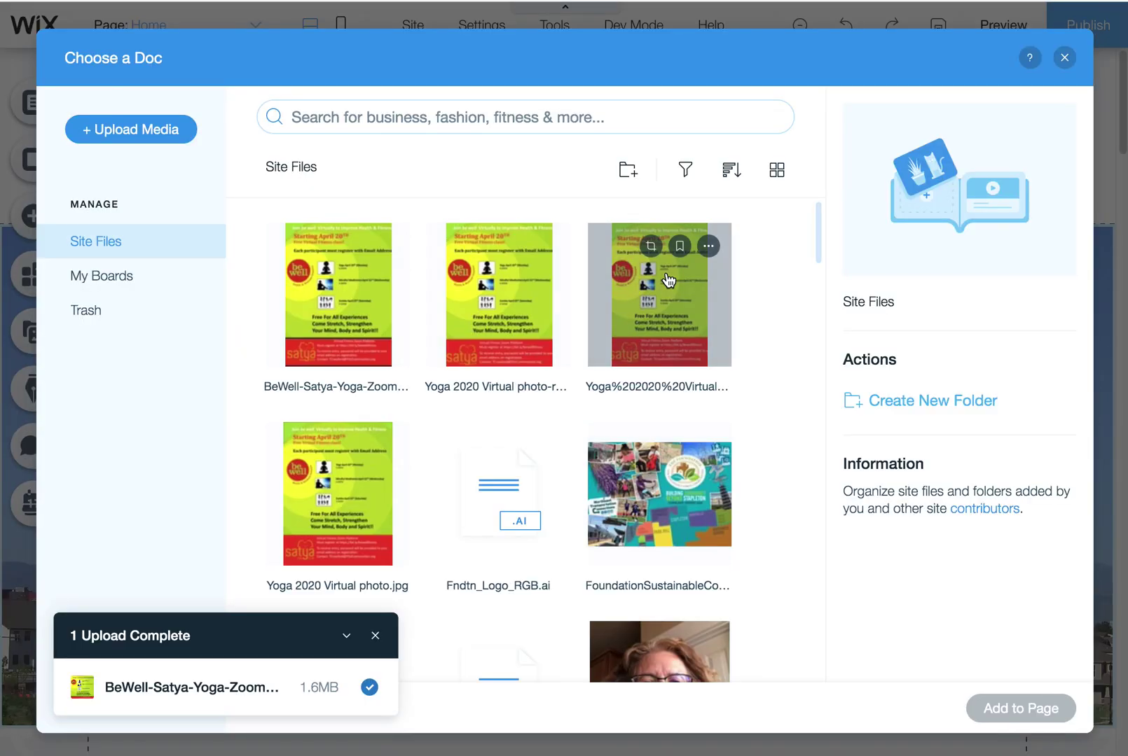
click(326, 293)
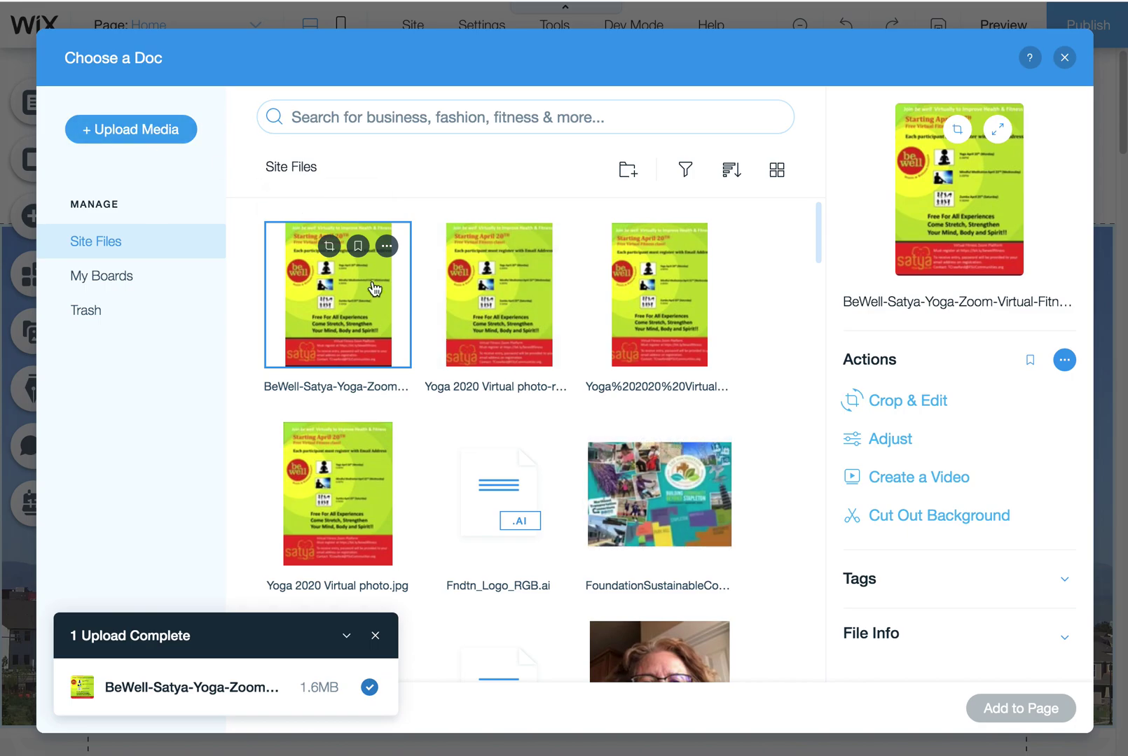
Step: Cancel an upload and link the FoundationSustainableCommunities PDF as the flyer's document
click(137, 139)
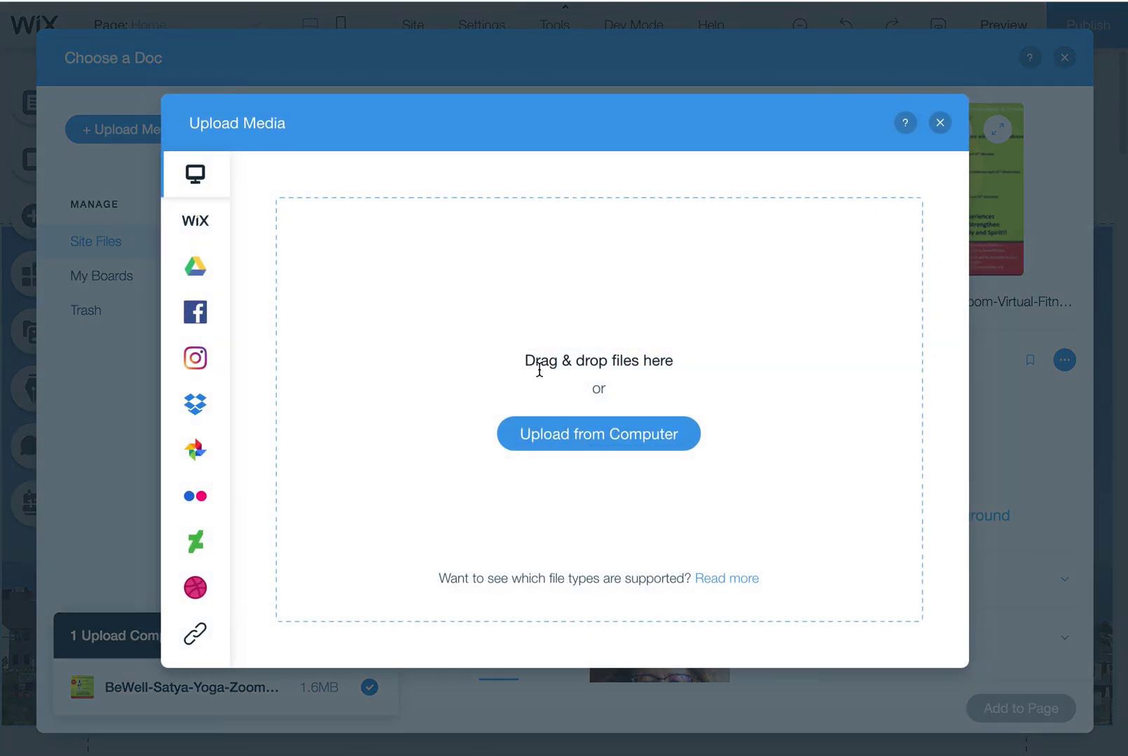
click(587, 439)
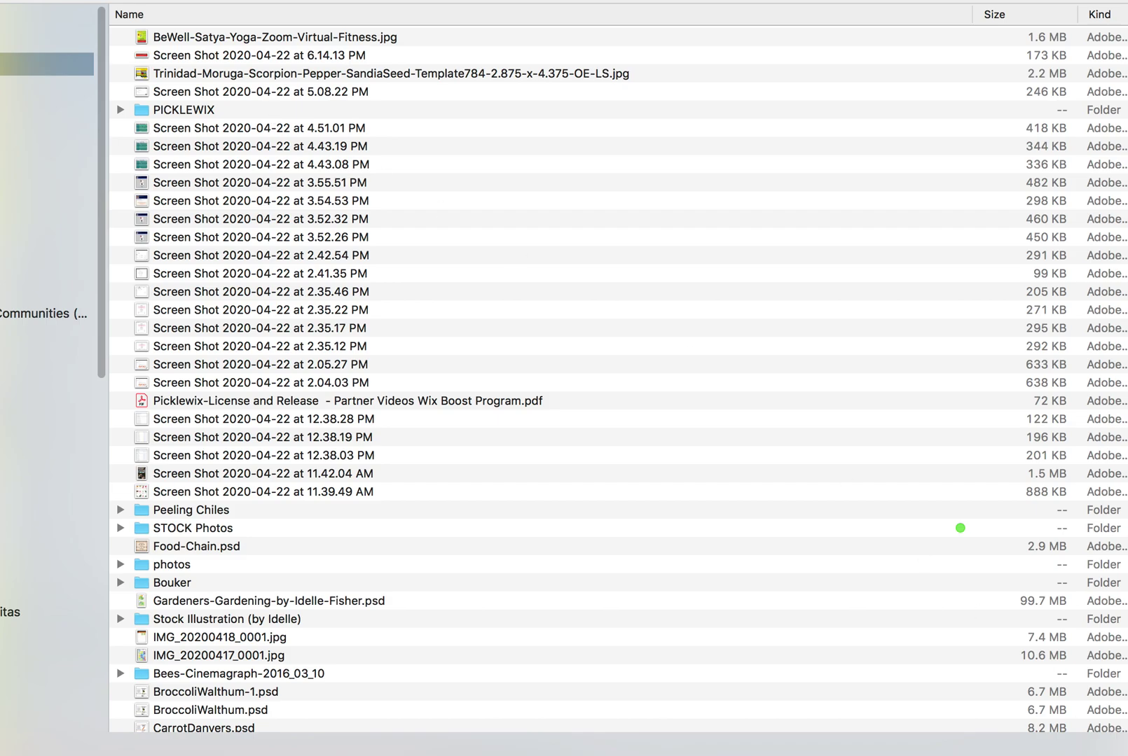
key(Escape)
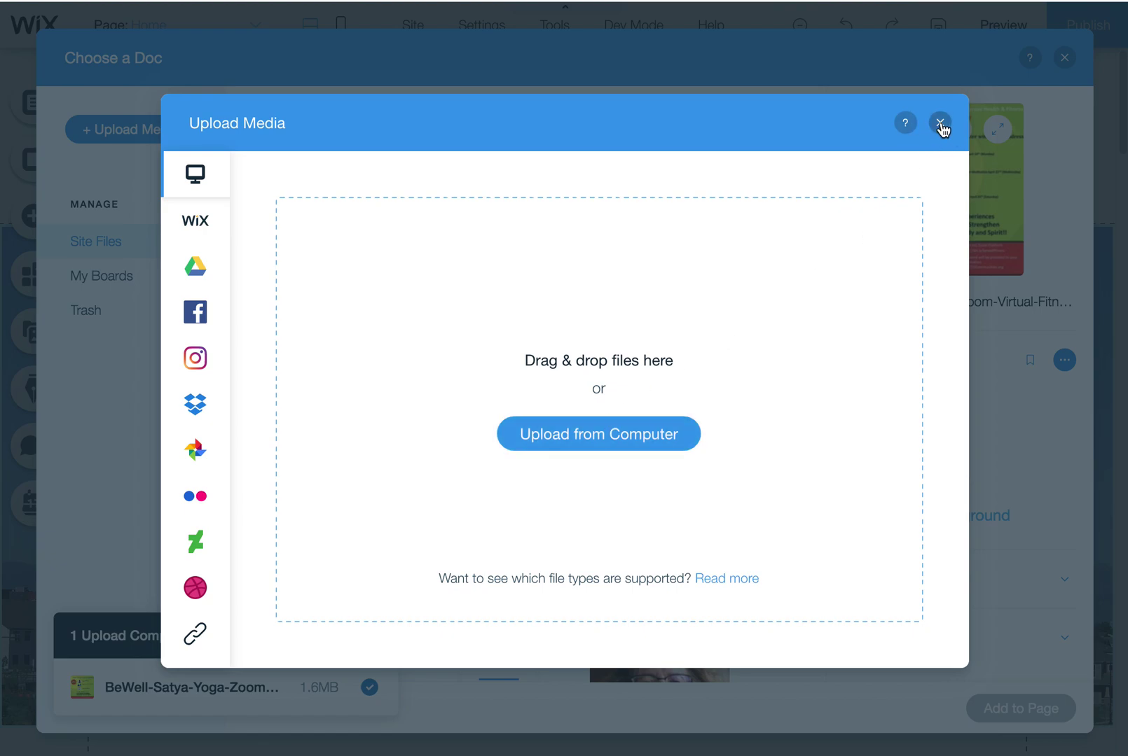
click(940, 124)
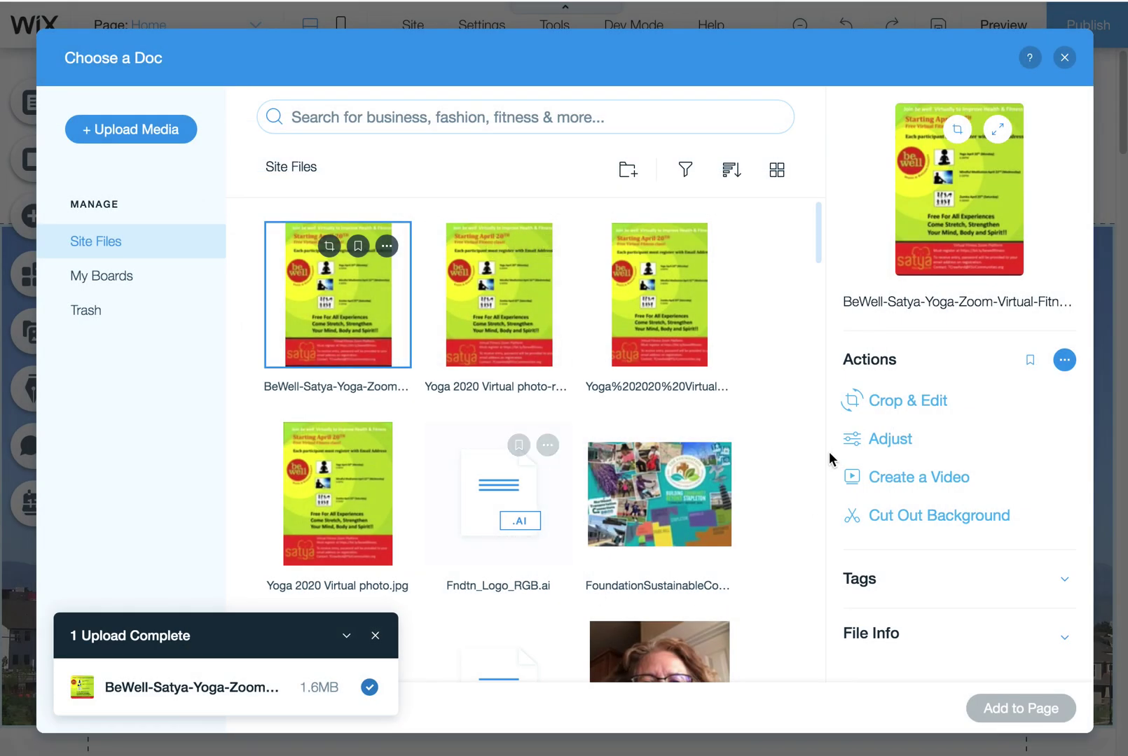
drag(819, 252, 811, 297)
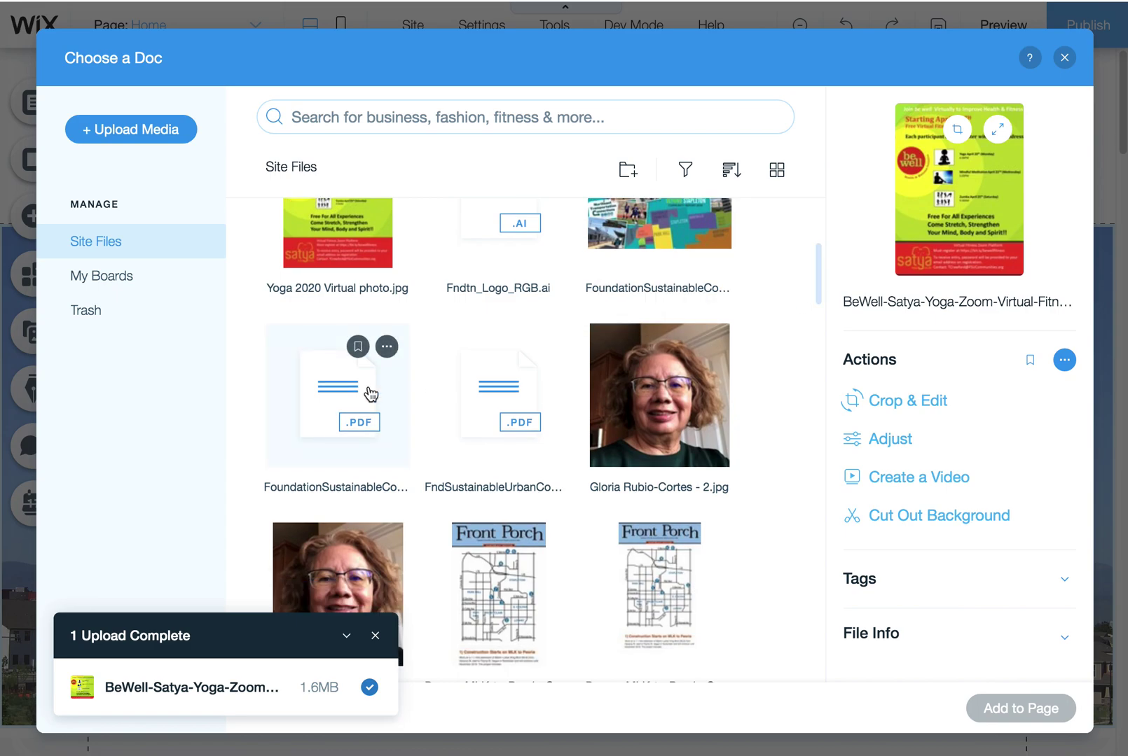
click(371, 394)
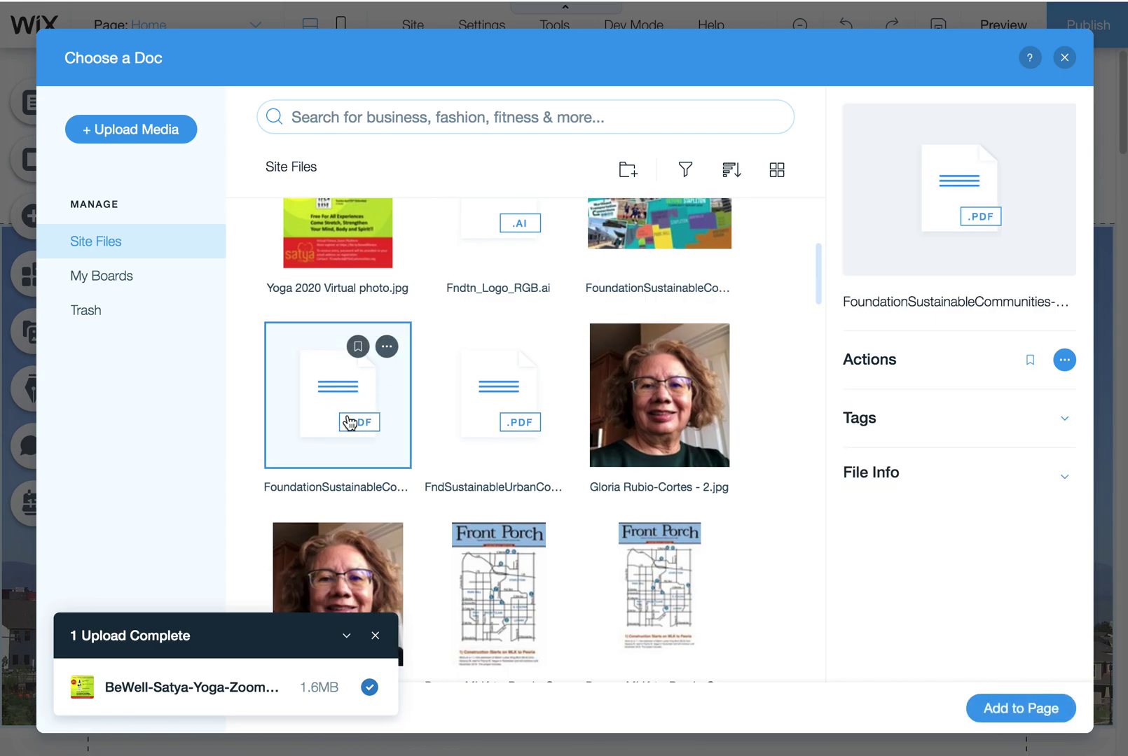
click(1034, 708)
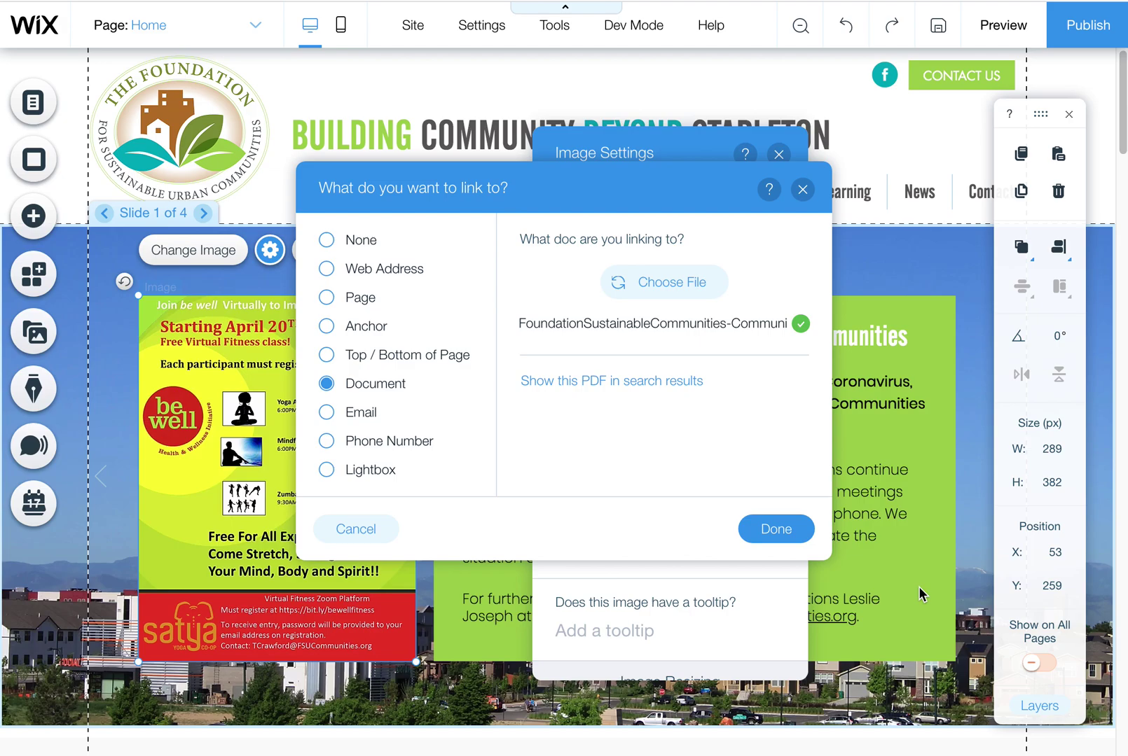
click(775, 529)
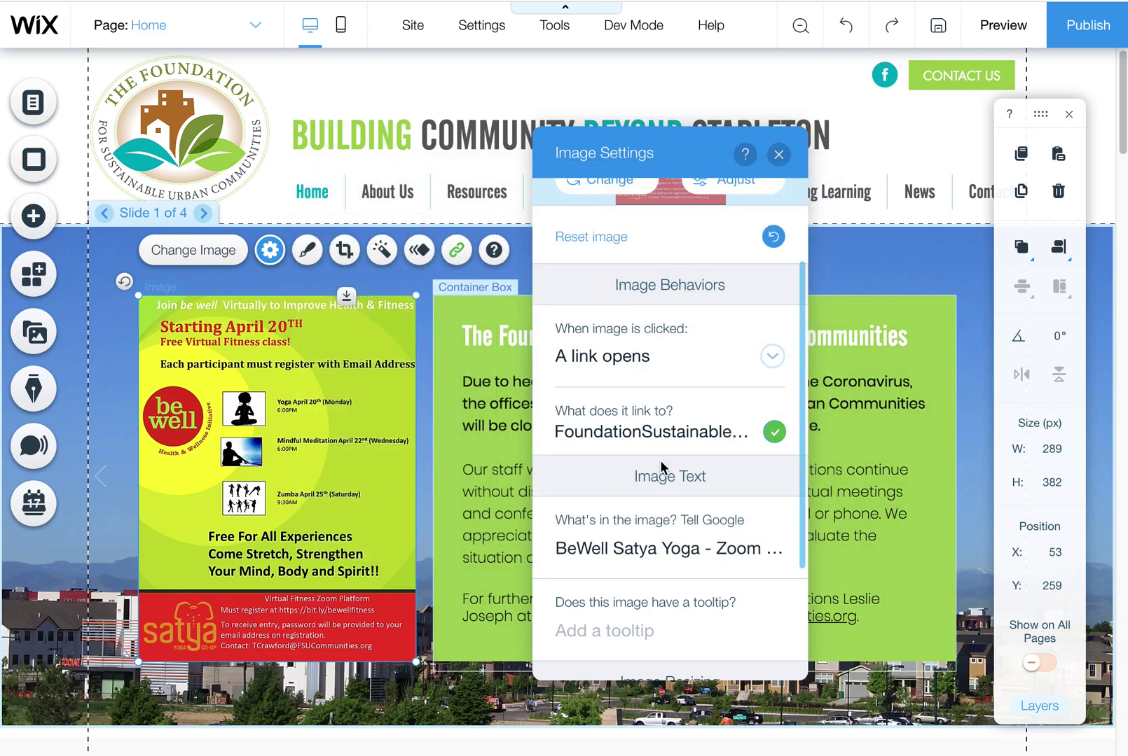
Step: Set the flyer to open in a pop-up when clicked, then recheck the setting
click(625, 358)
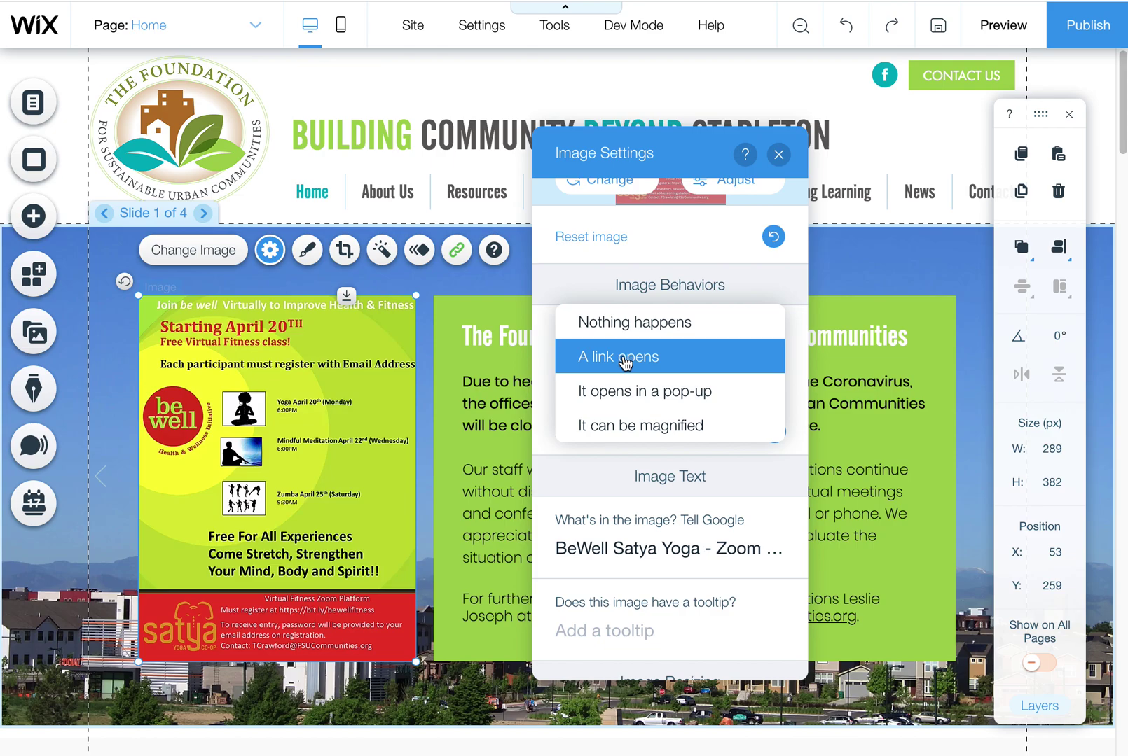
click(625, 393)
click(778, 154)
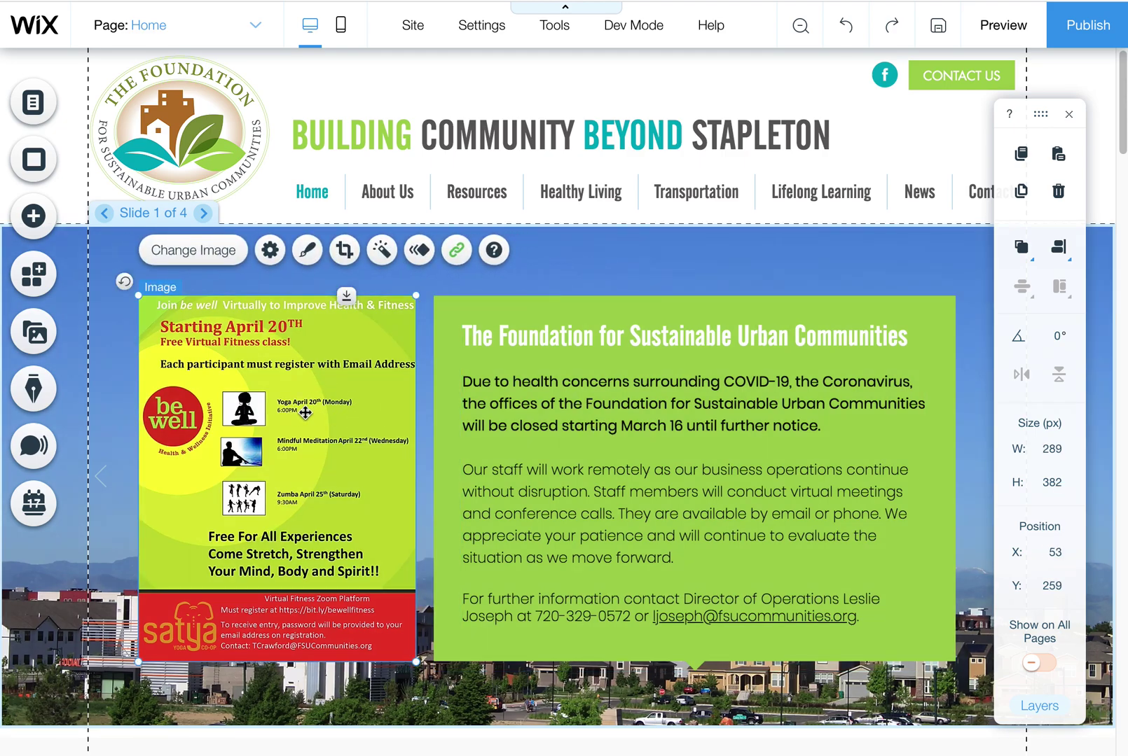
click(270, 249)
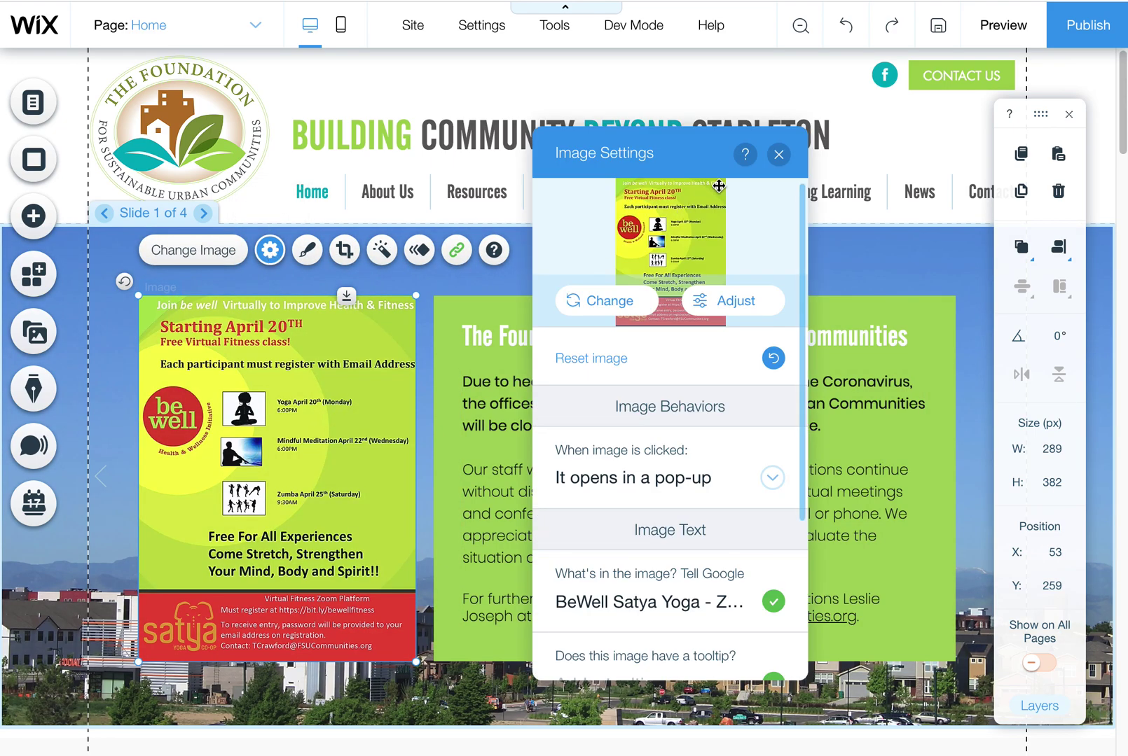
click(631, 481)
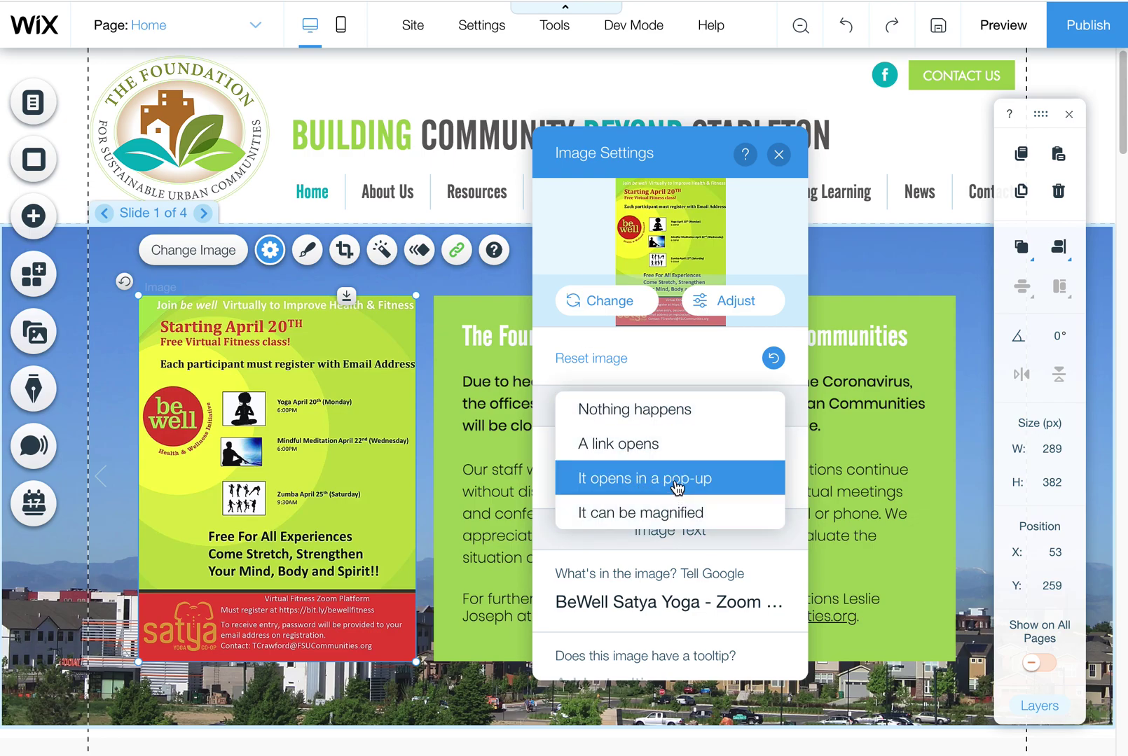
click(625, 371)
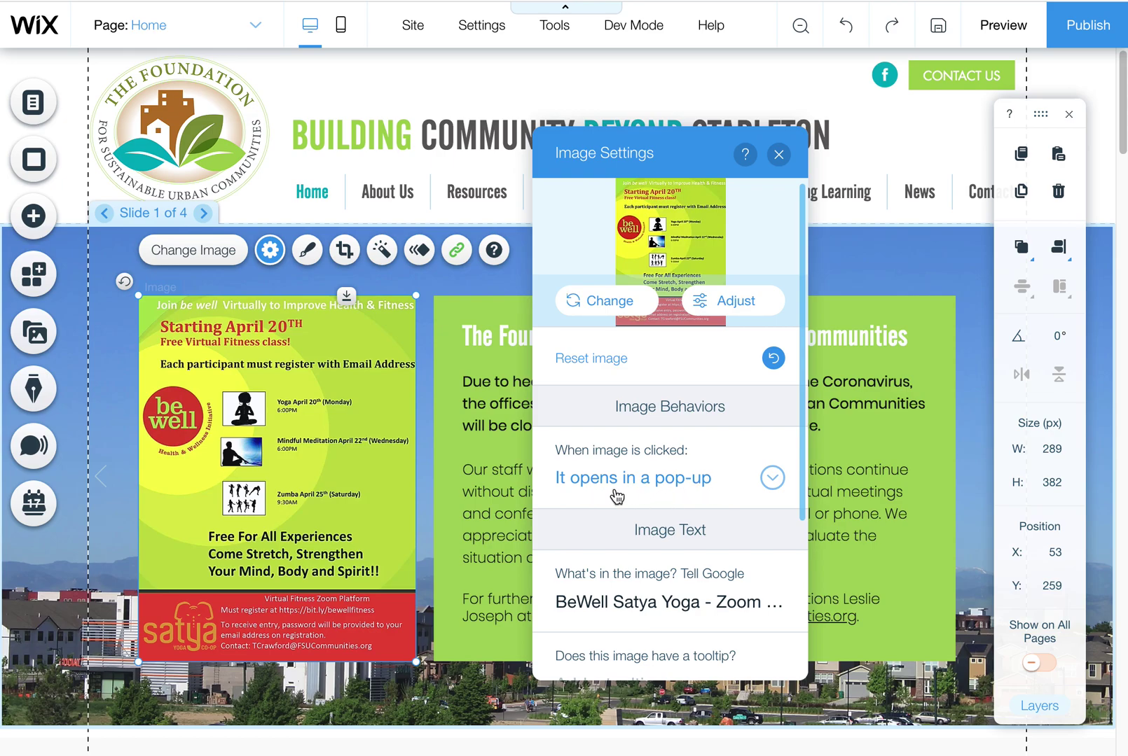
click(481, 463)
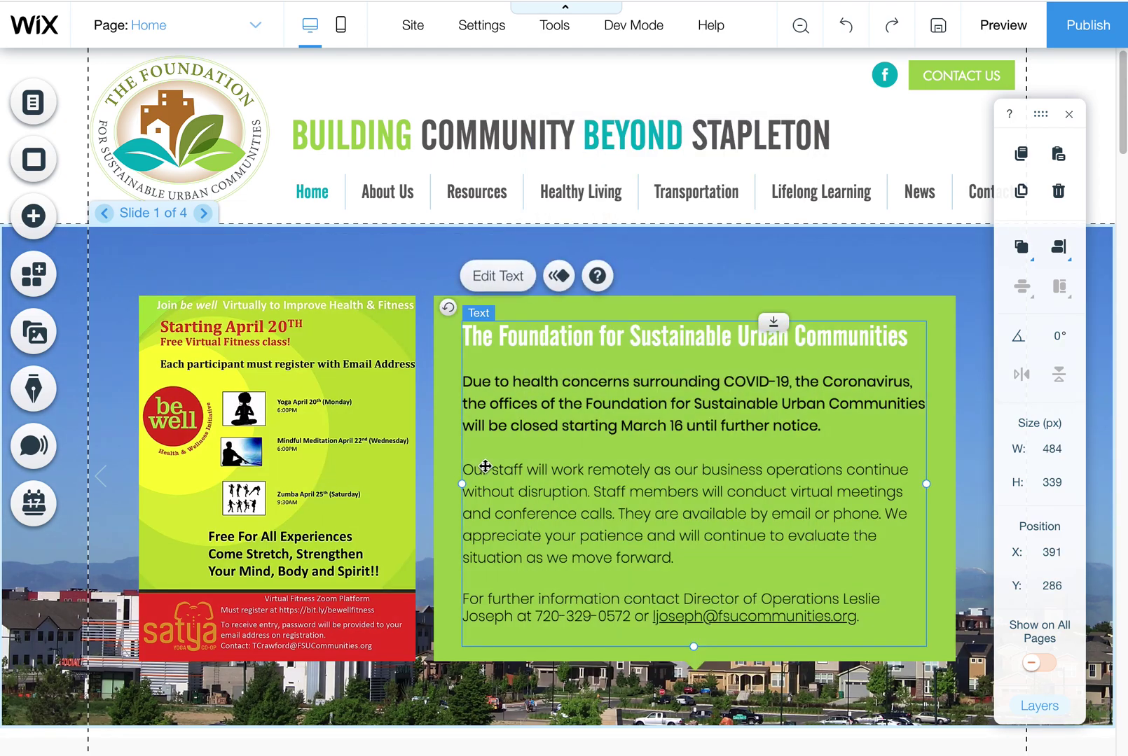
Step: Create a new post in My Blog and insert the BeWell flyer from Site Files into its body
click(42, 401)
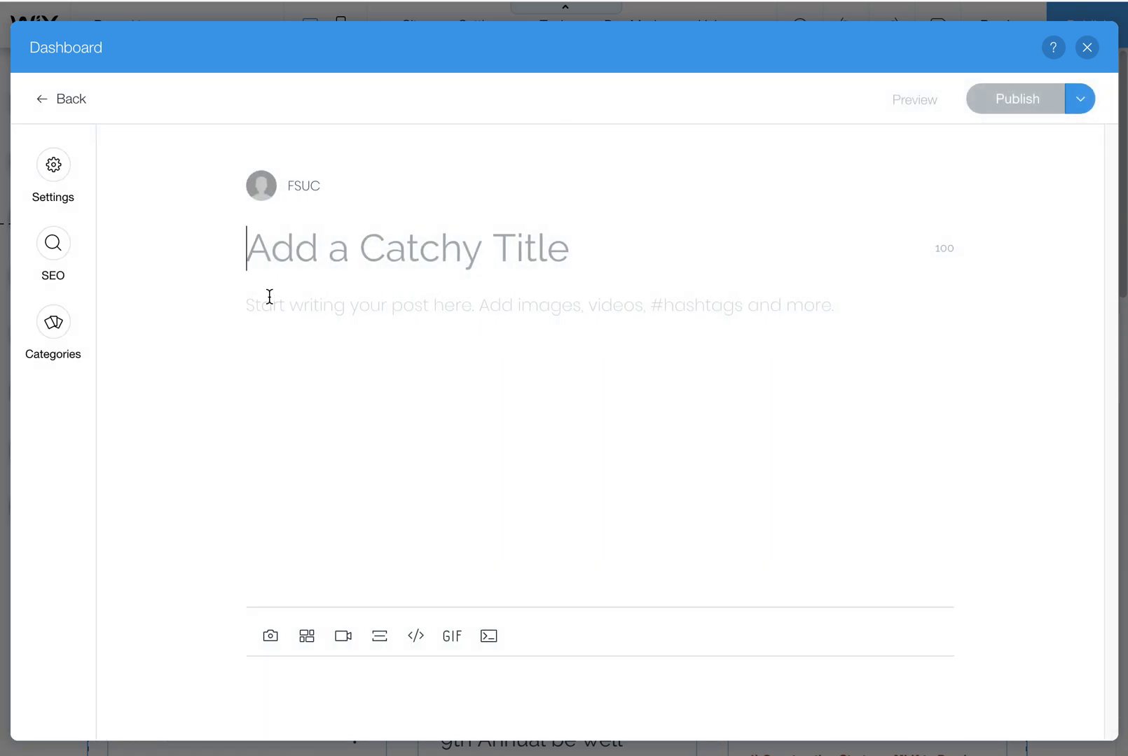
click(270, 300)
click(217, 306)
click(262, 312)
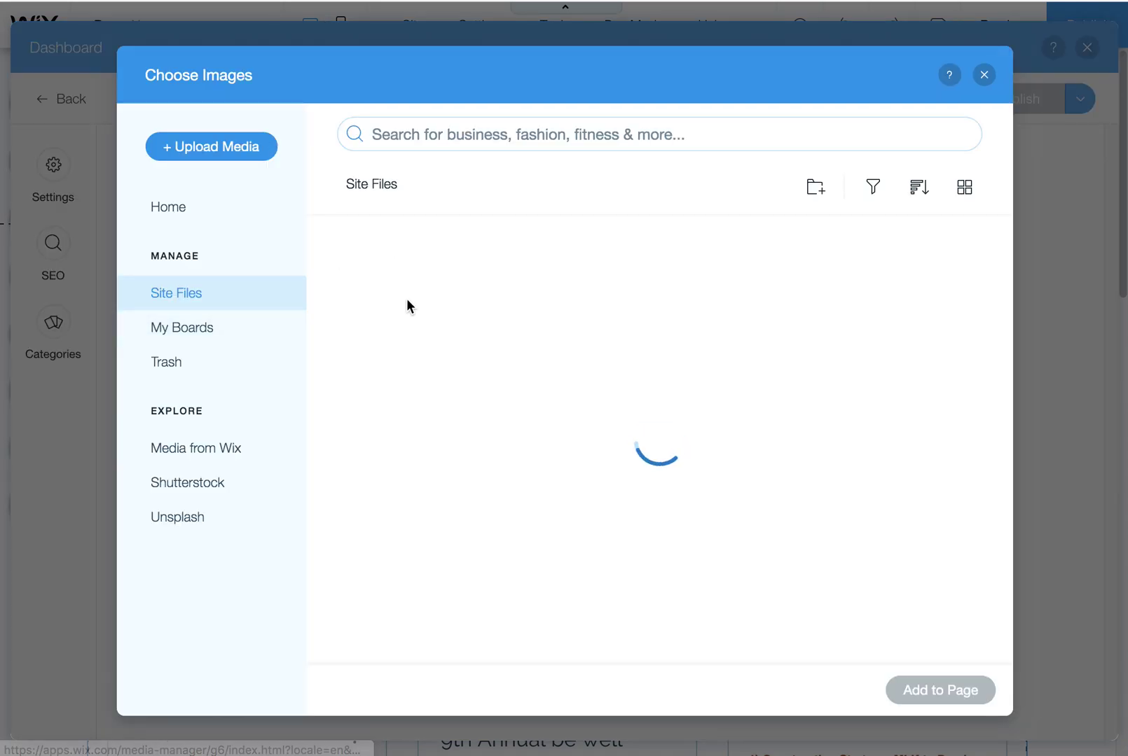
click(406, 305)
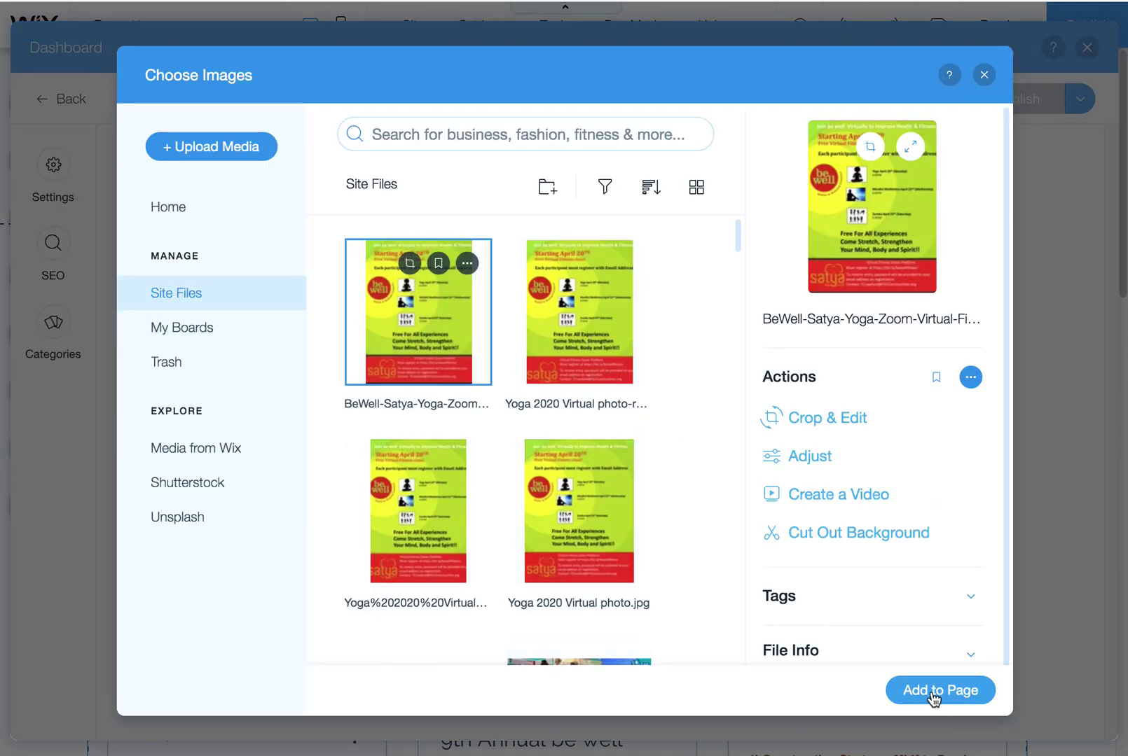
click(934, 692)
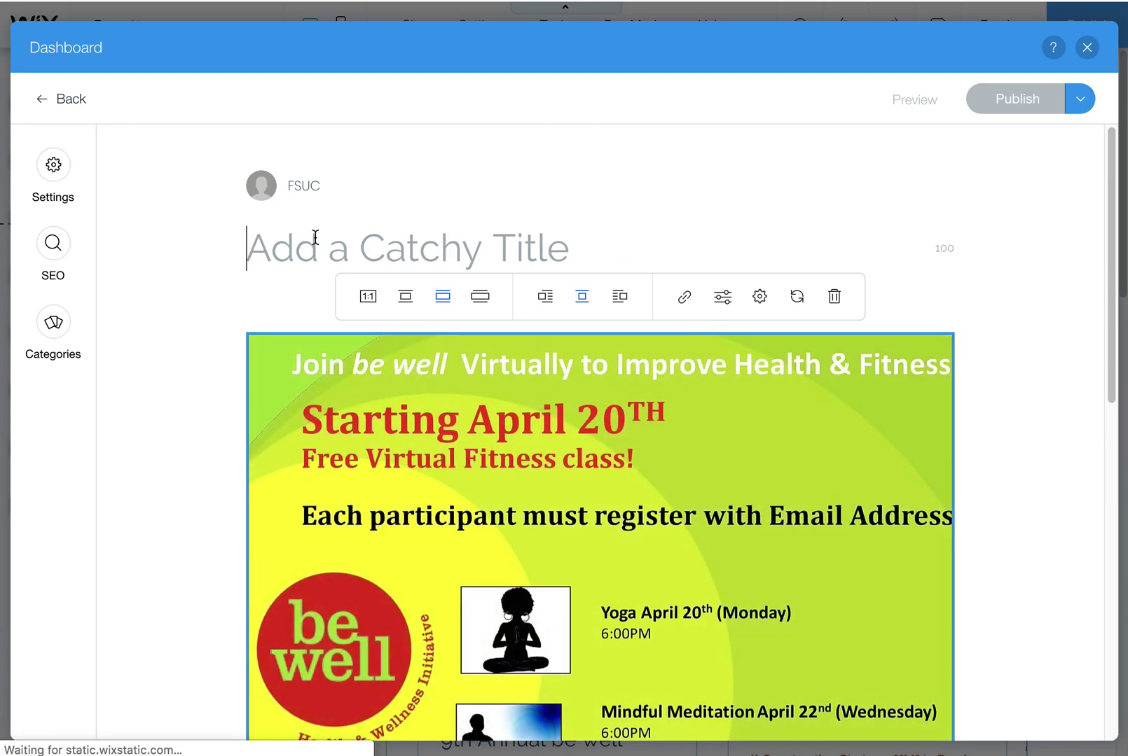
Step: Enter the title 'Free Virtual Fitness Class', correcting the typos
click(315, 237)
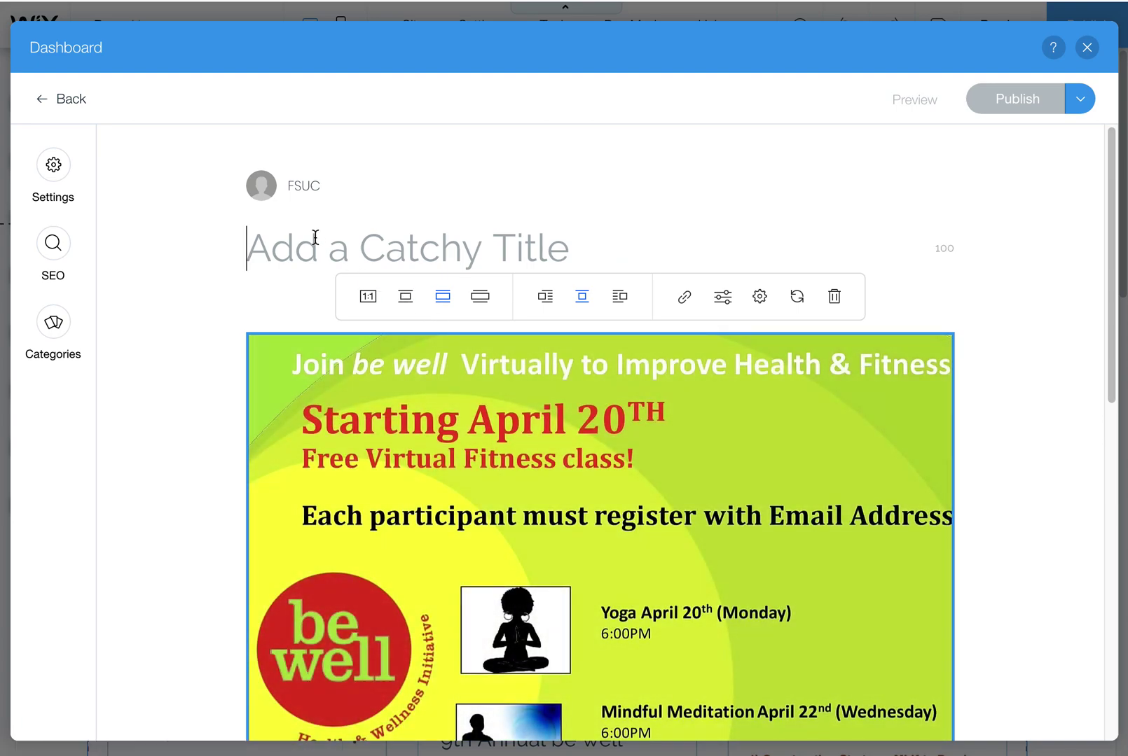
text(Vir)
key(BackSpace)
key(BackSpace)
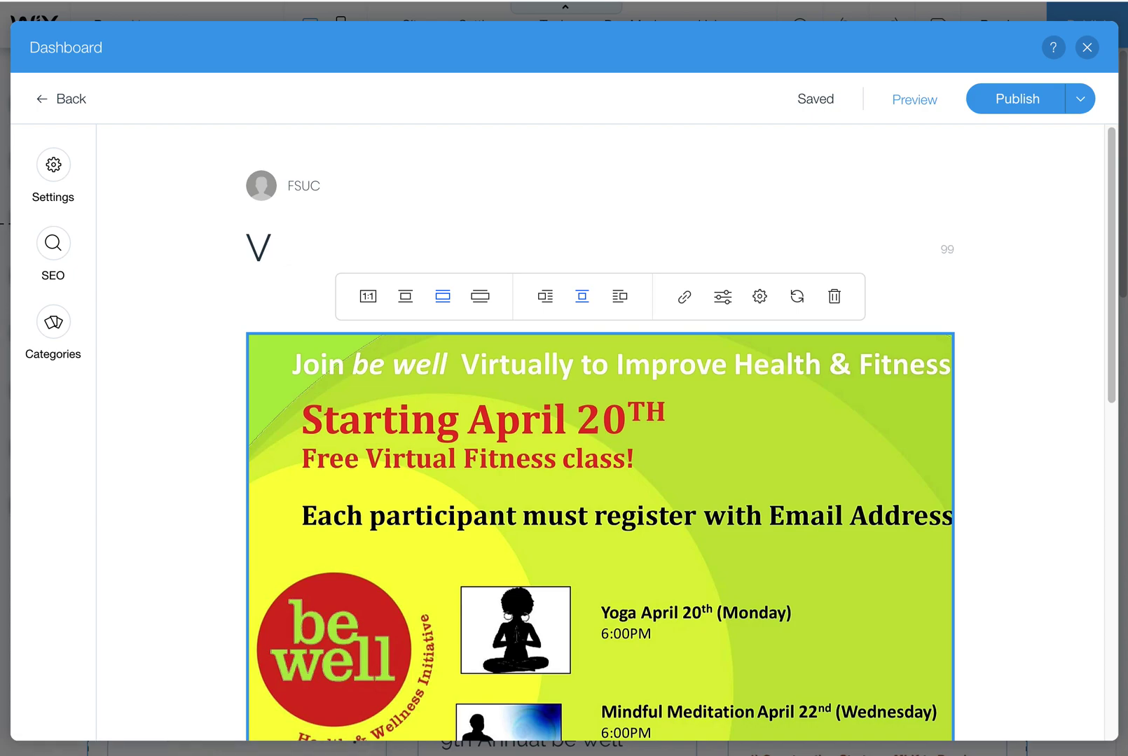
key(BackSpace)
text(Free Virtual F)
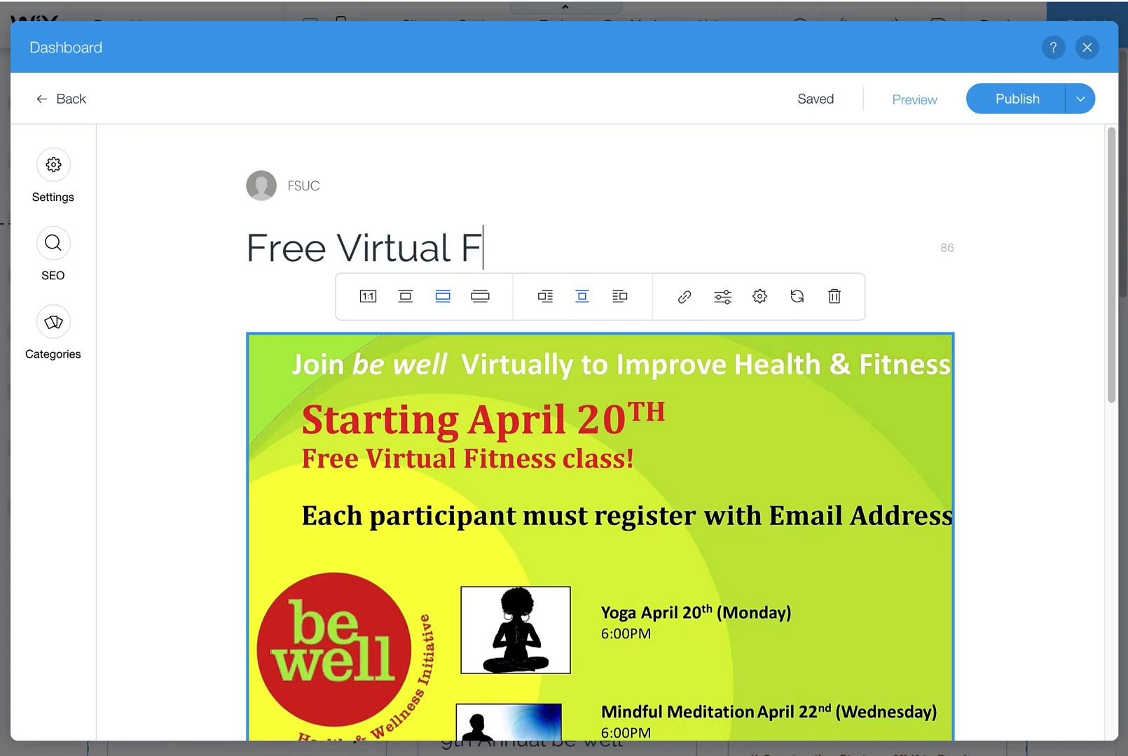
text(itness CLas)
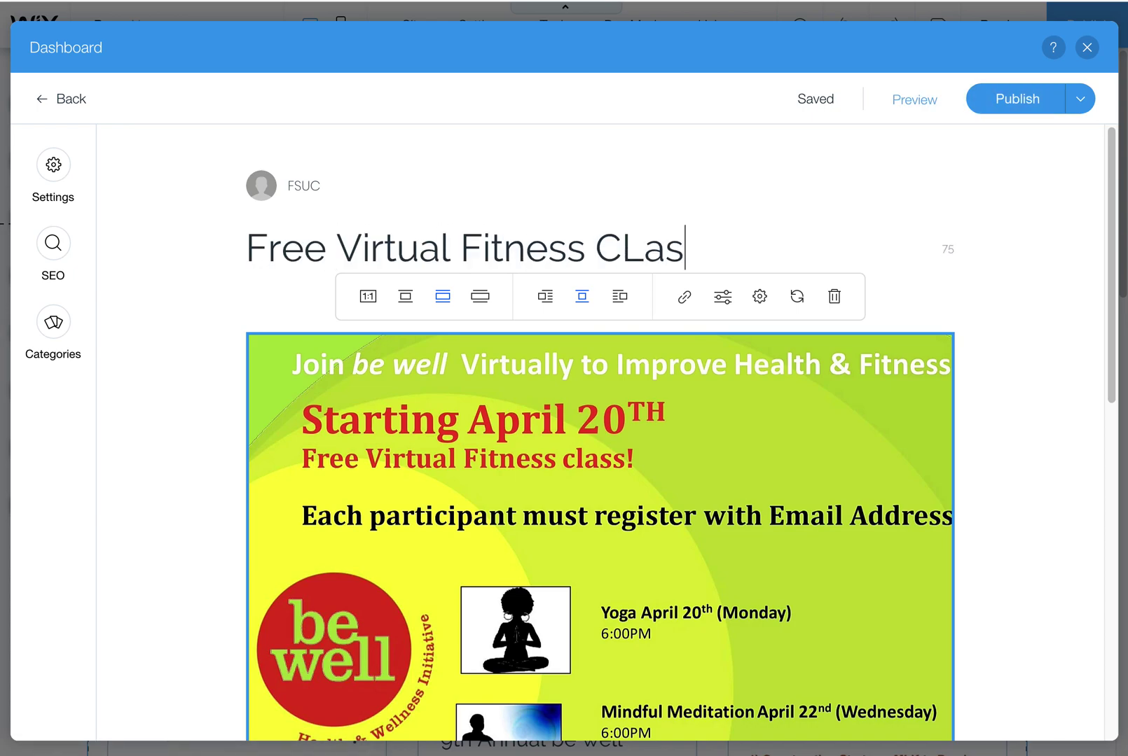
key(BackSpace)
key(BackSpace)
key(BackSpace)
text(lass from Be)
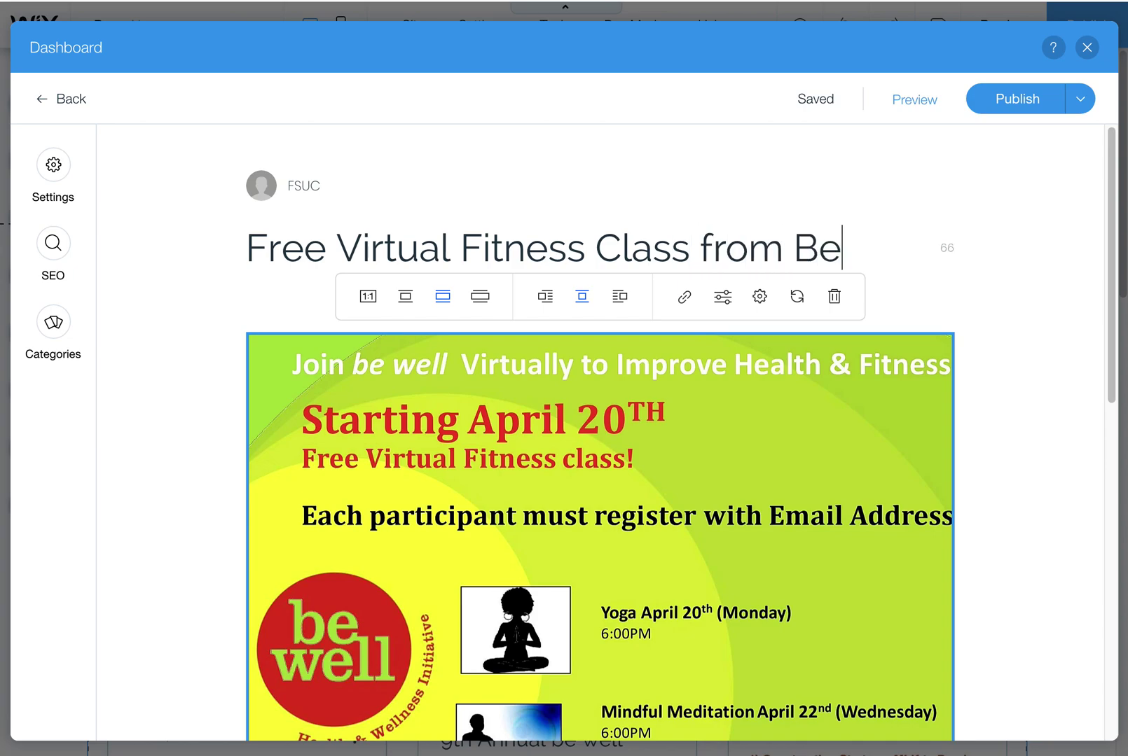
text( W)
key(BackSpace)
key(BackSpace)
text(Well)
key(BackSpace)
key(BackSpace)
key(BackSpace)
key(BackSpace)
key(BackSpace)
key(BackSpace)
key(BackSpace)
key(BackSpace)
key(BackSpace)
key(BackSpace)
key(BackSpace)
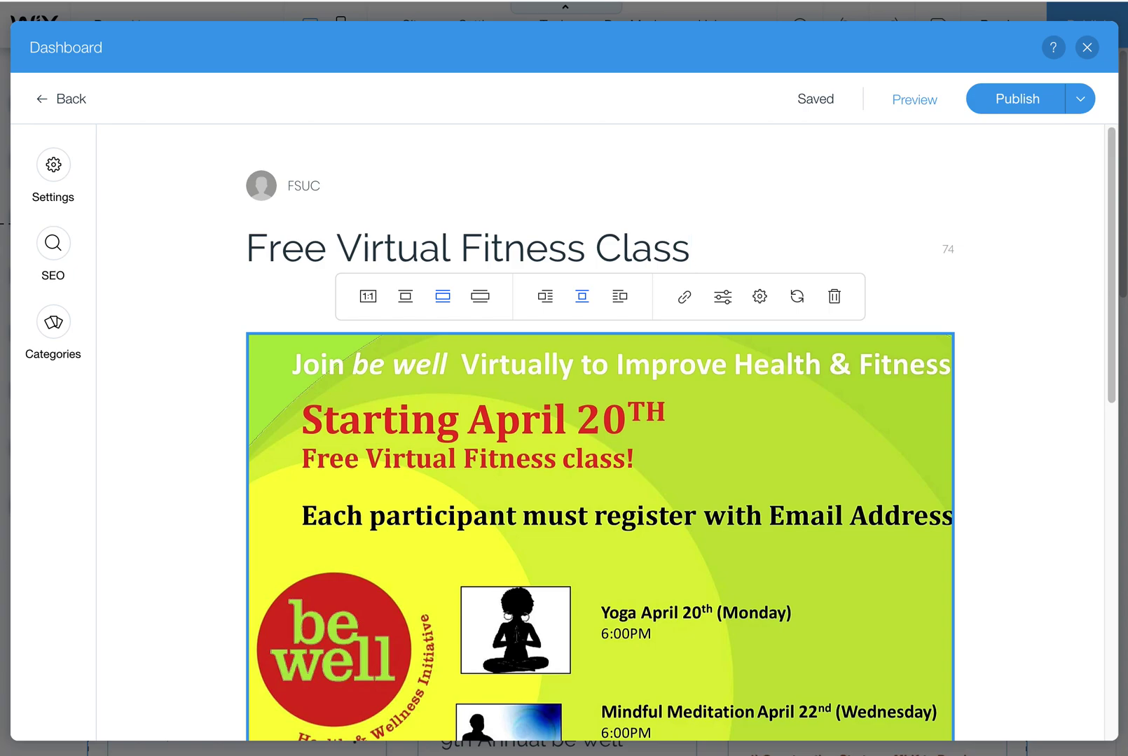
Step: Select the whole title, then move to the empty line below it
triple_click(423, 244)
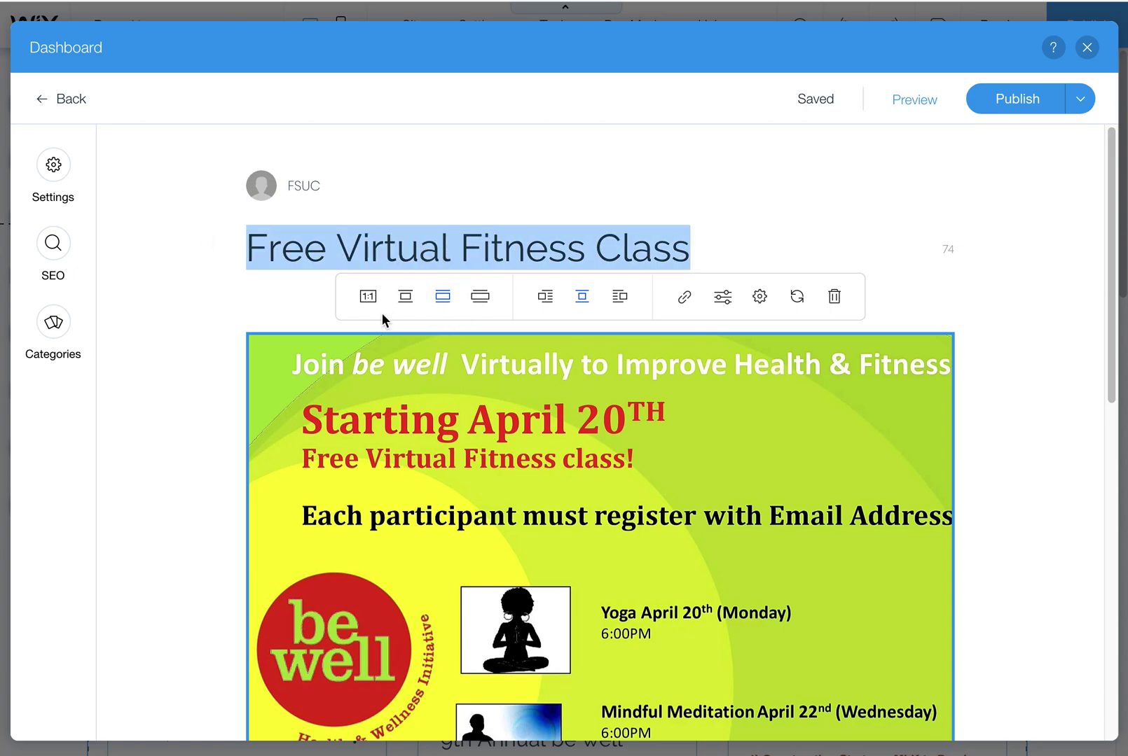
click(275, 317)
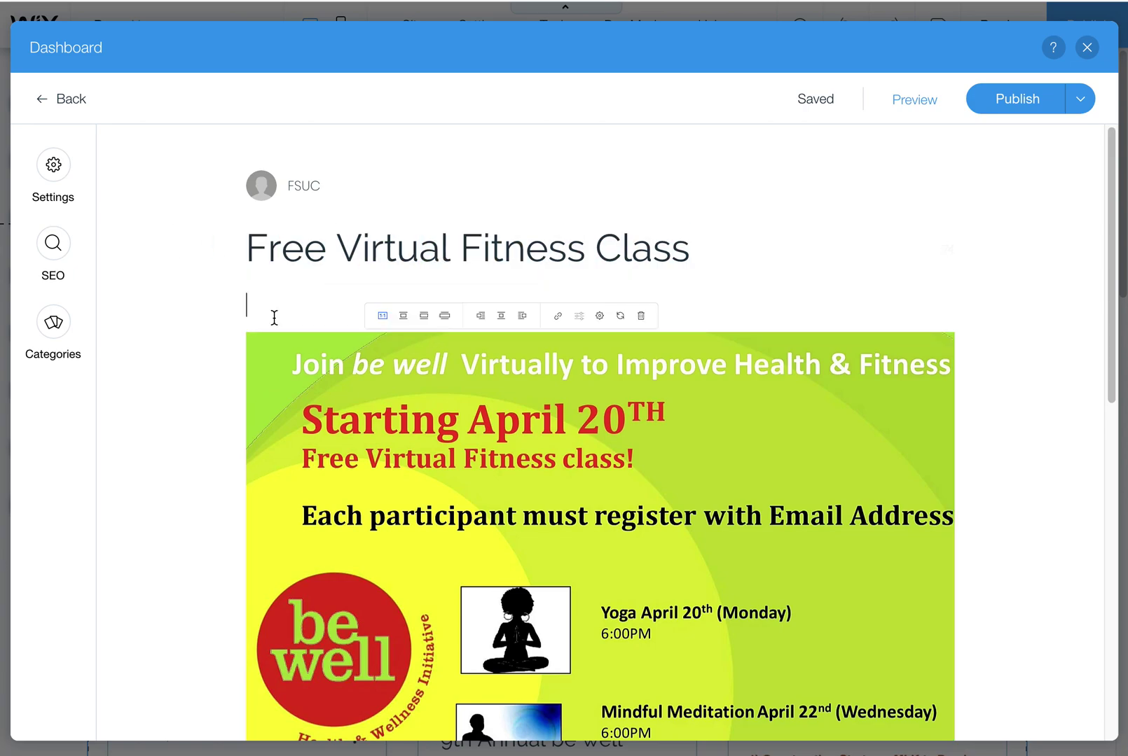
triple_click(398, 253)
key(ctrl+c)
click(313, 304)
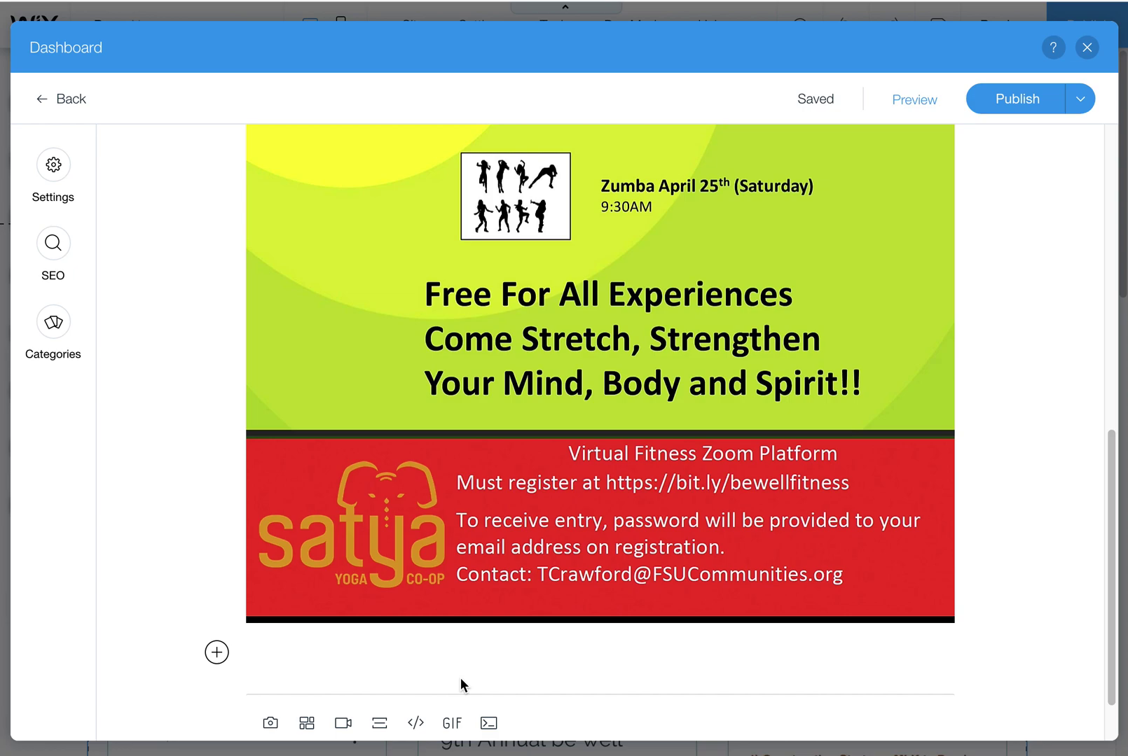
Step: Paste 'Free Virtual Fitness Class' into the flyer image's Alt text field and confirm the settings
click(503, 590)
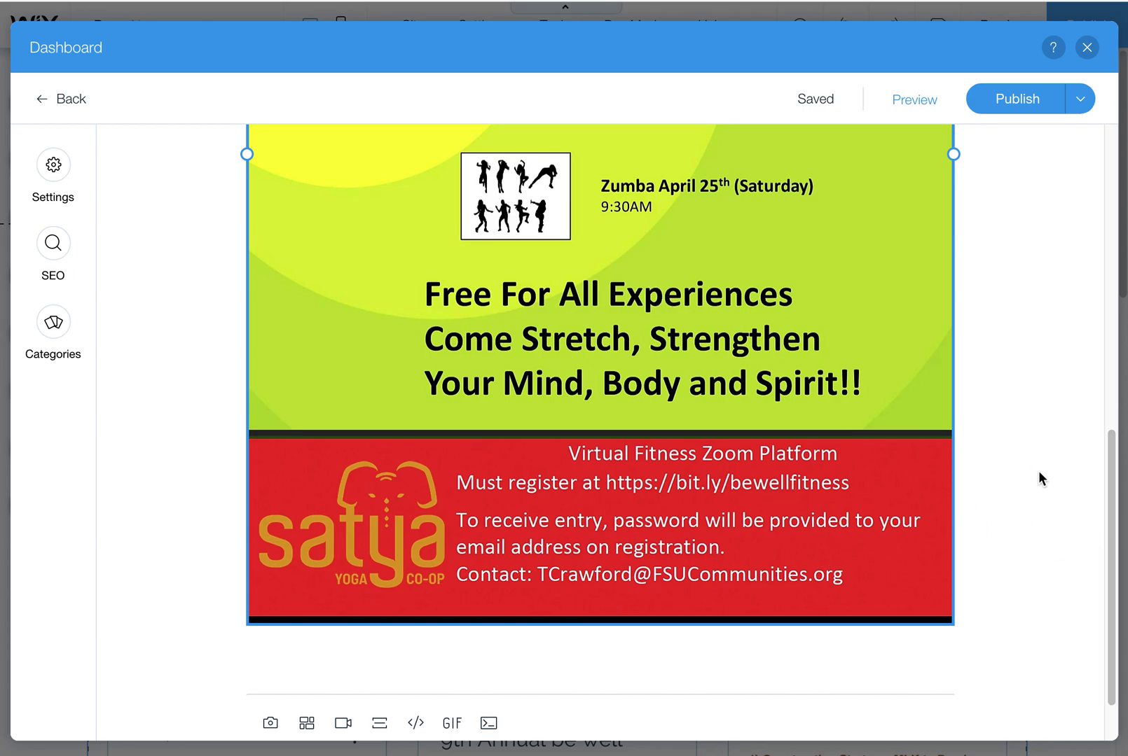
click(368, 656)
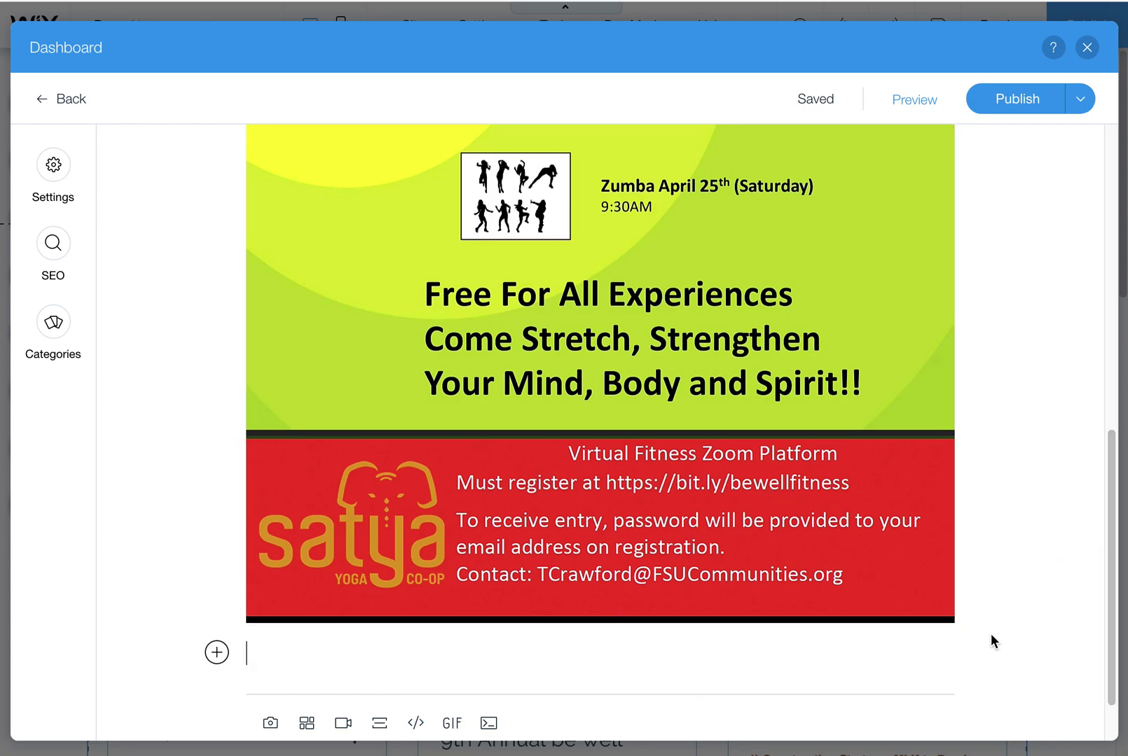
drag(1108, 595, 1100, 314)
click(672, 432)
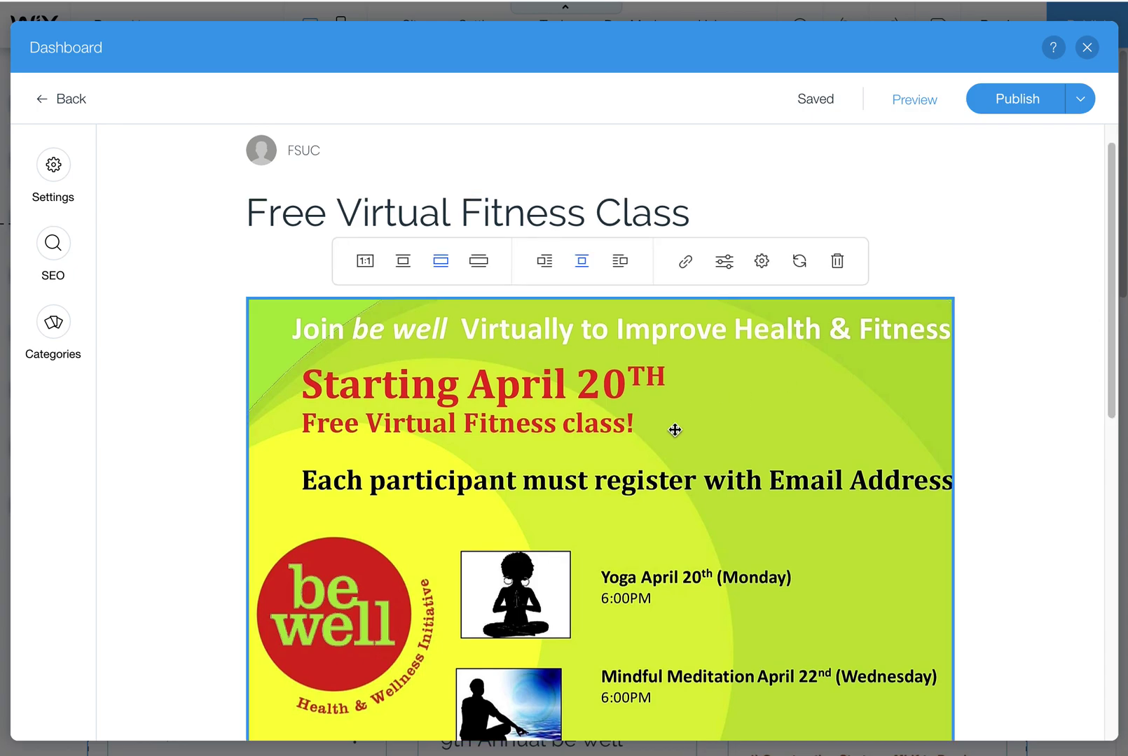
click(759, 261)
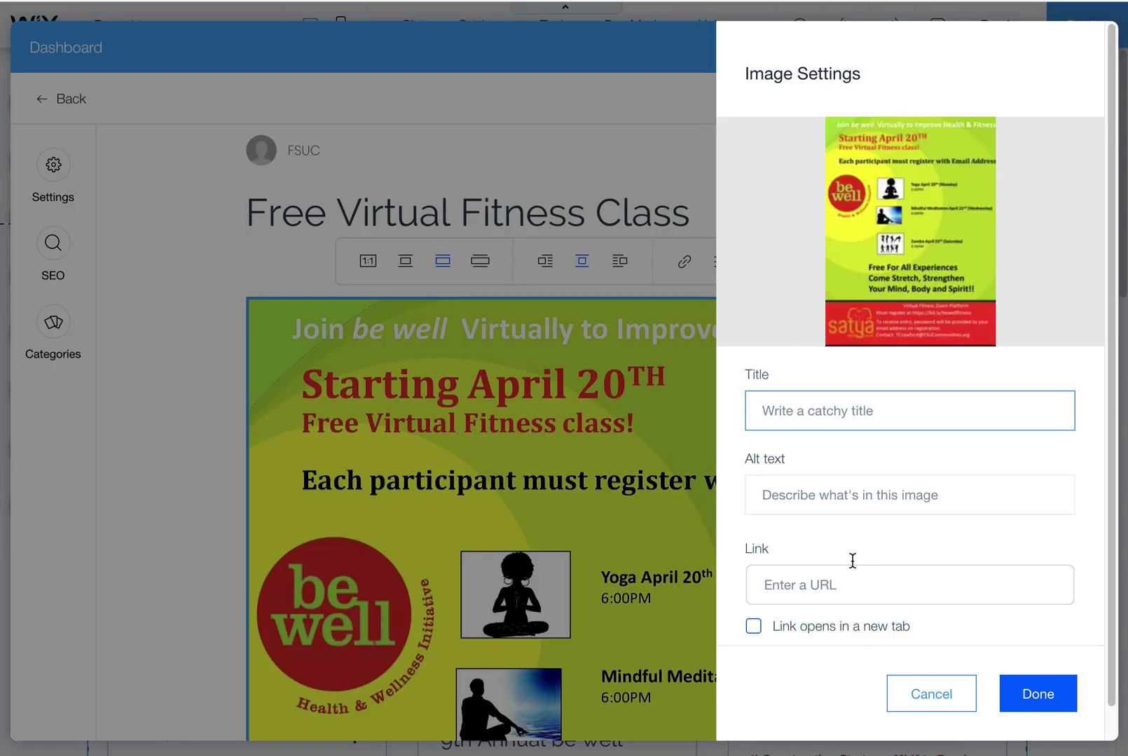
click(799, 496)
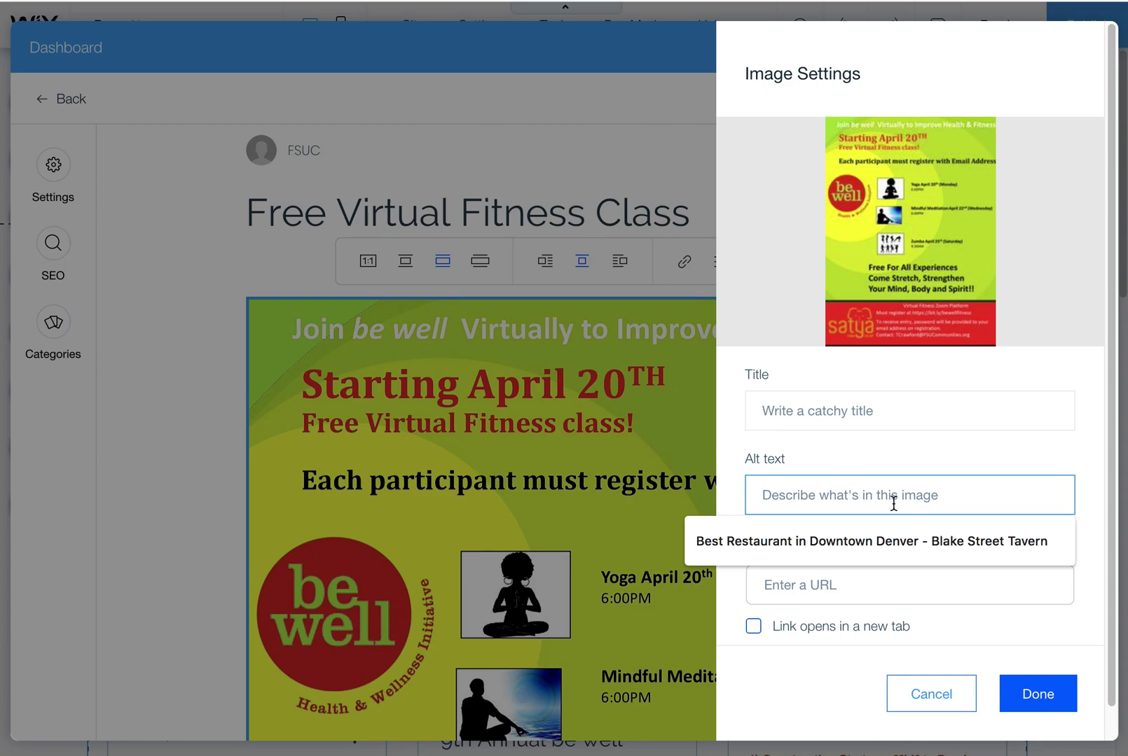
key(ctrl+v)
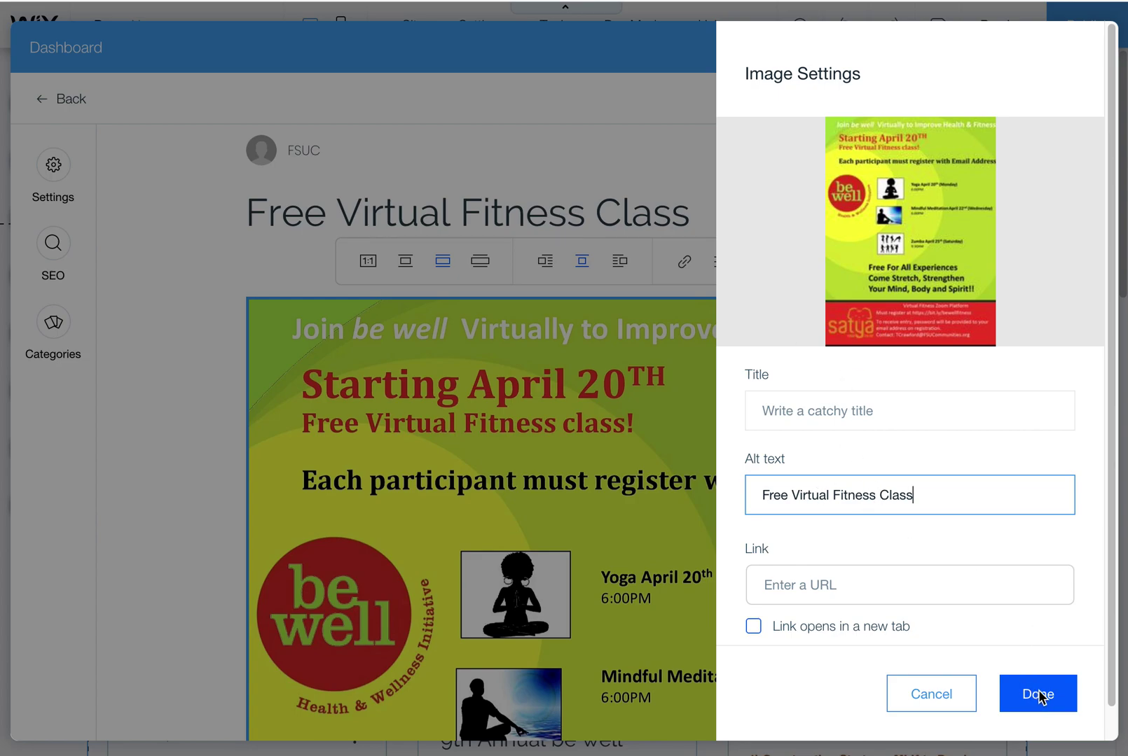
click(1060, 701)
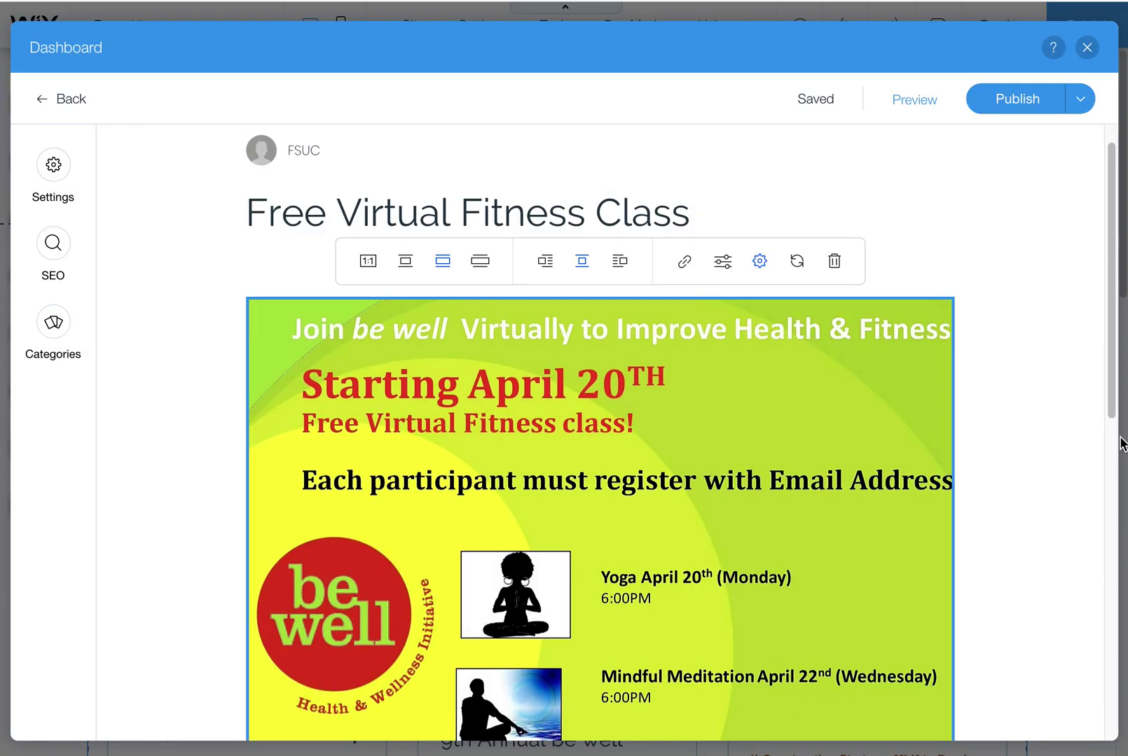
drag(1102, 340, 1085, 667)
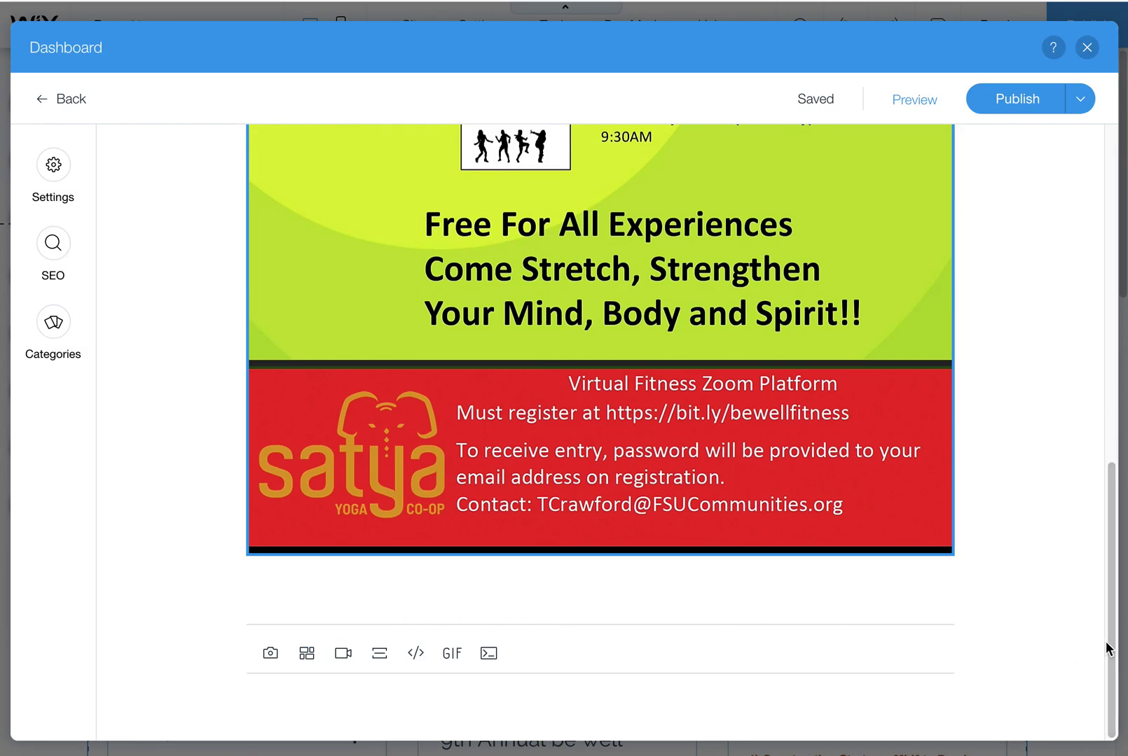
drag(1107, 650, 1115, 202)
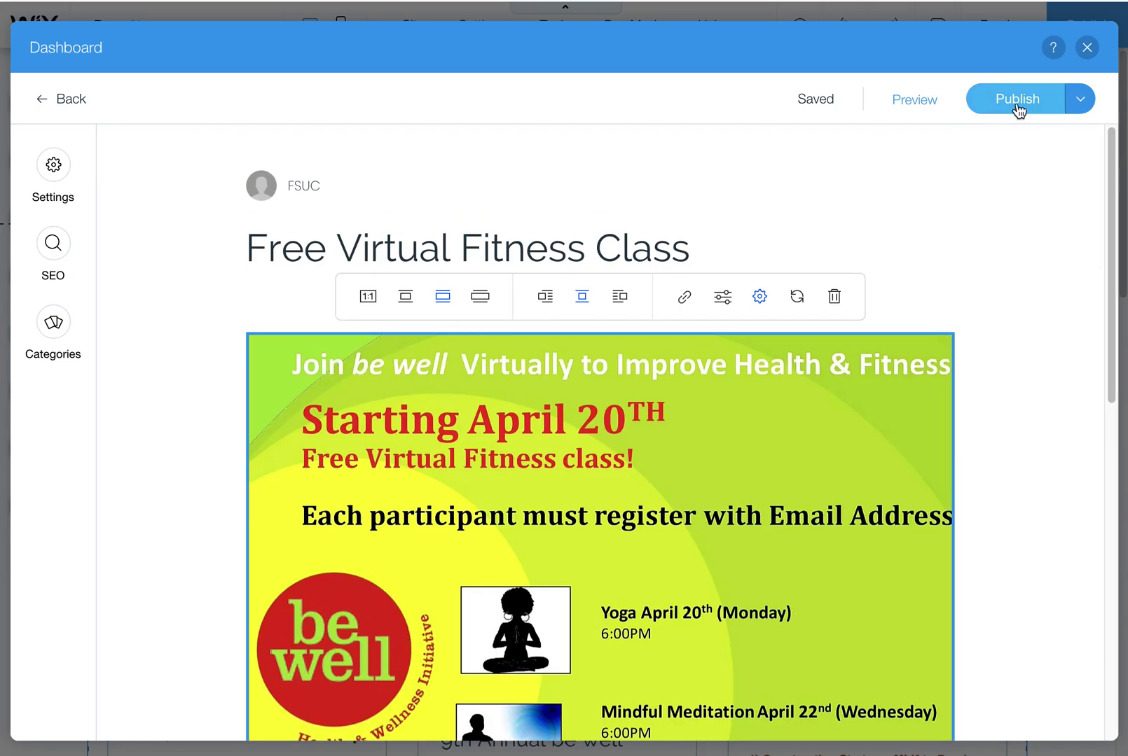
Step: Publish the post, reopen it and publish again, then close the blog dashboard
click(1018, 101)
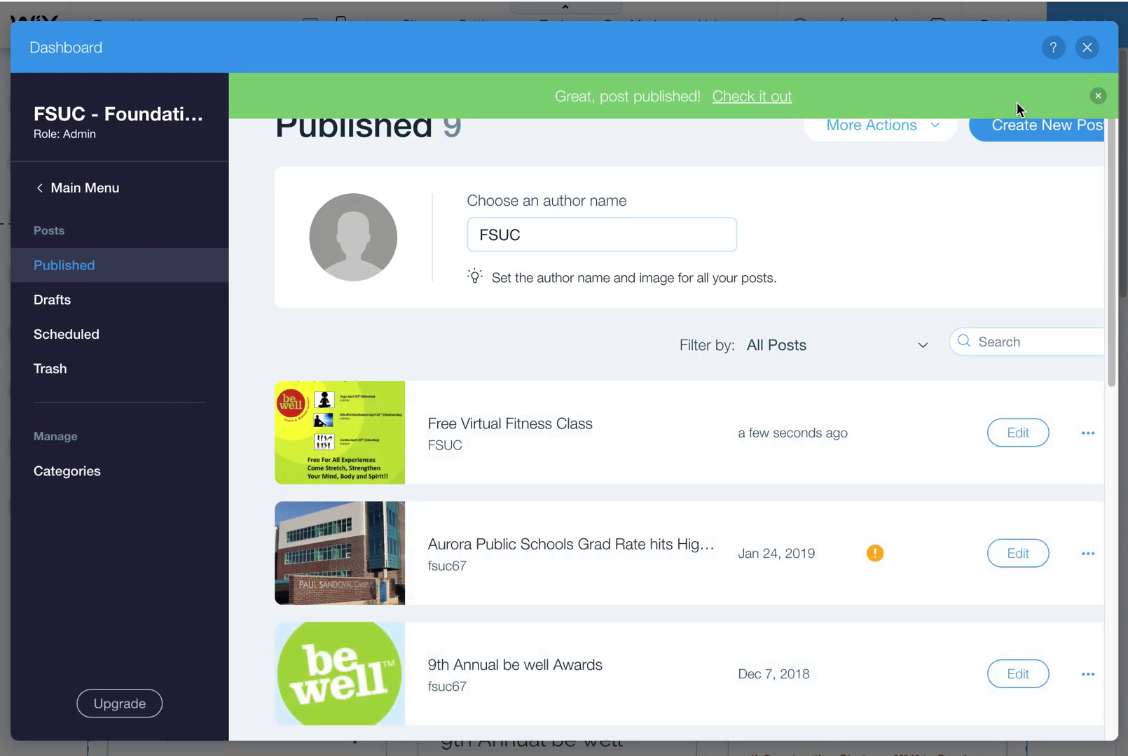
click(1018, 436)
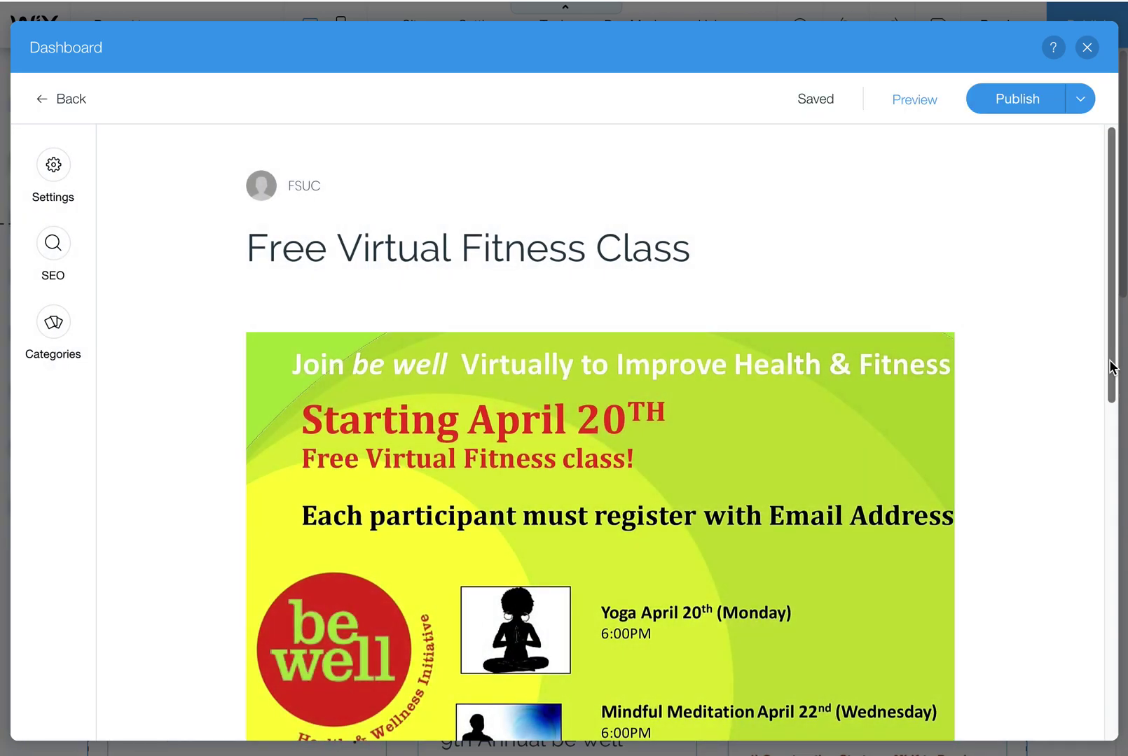
mouse_move(1111, 370)
mouse_down()
mouse_move(1070, 685)
mouse_move(1075, 223)
mouse_up()
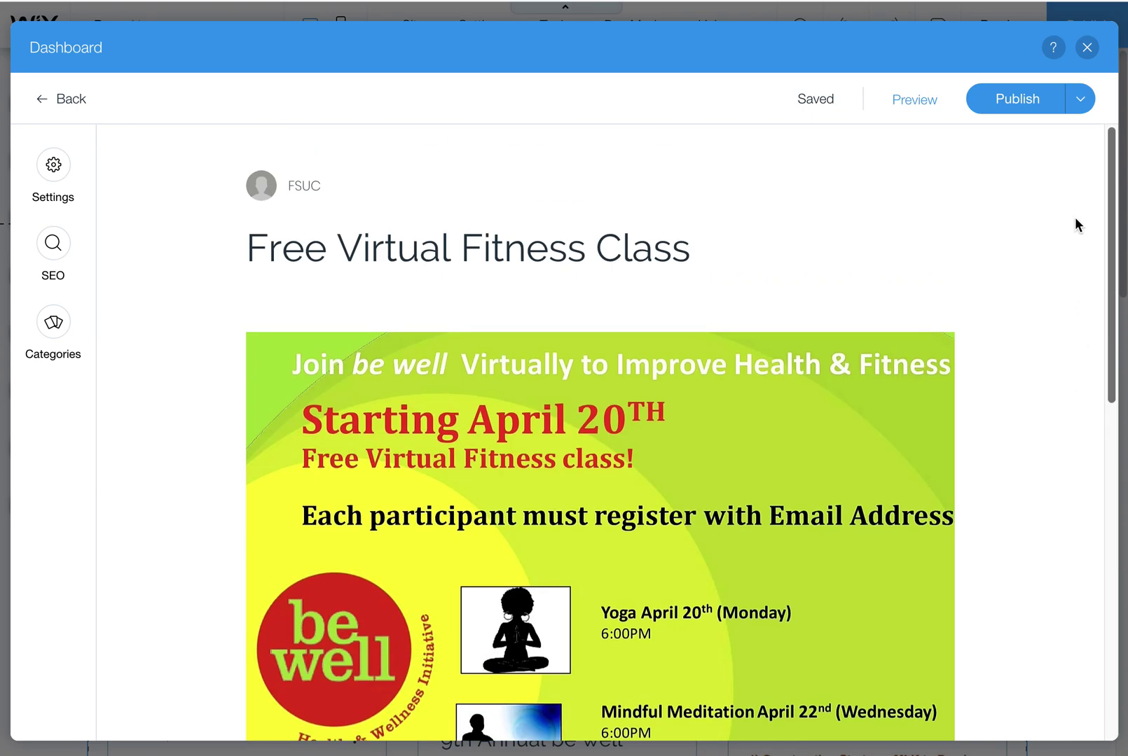
click(1021, 100)
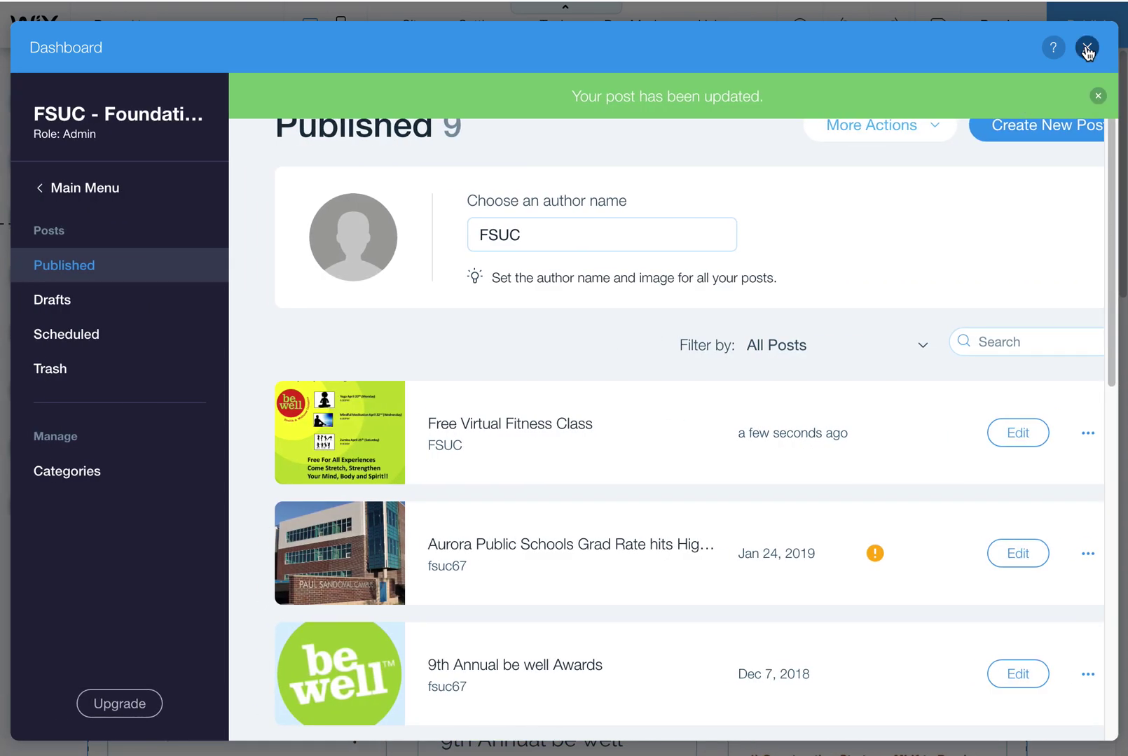
click(1087, 48)
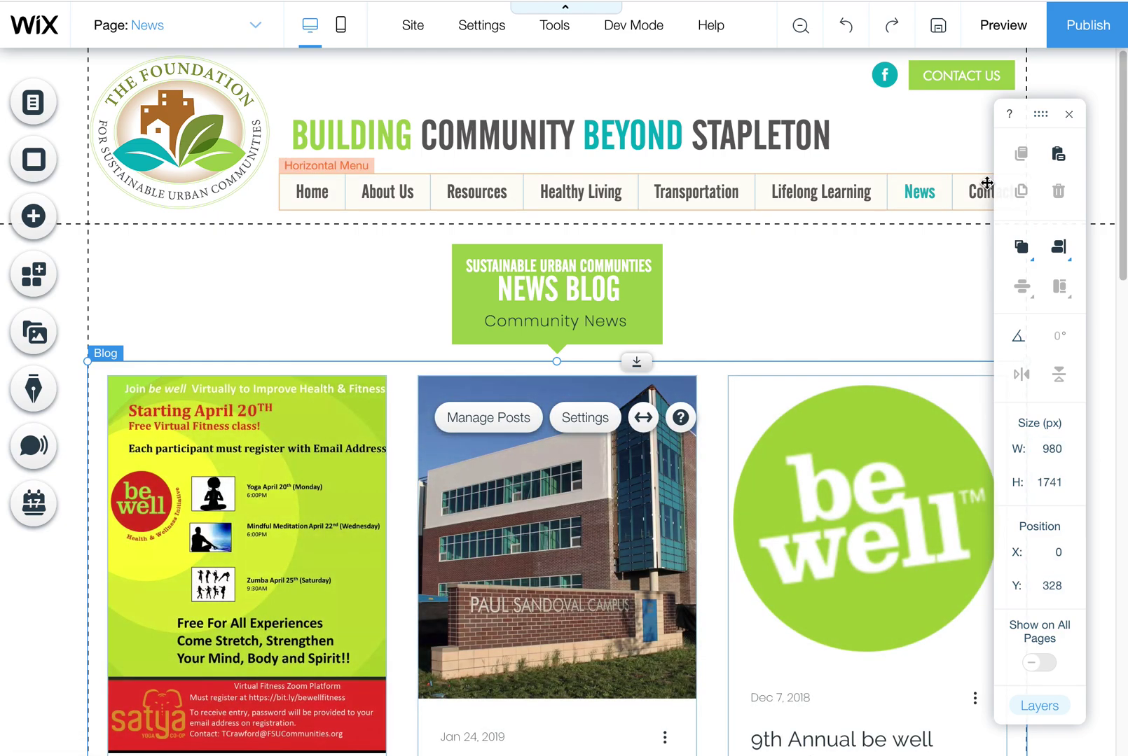
Step: Publish the site and bring up the live Foundation homepage
click(1079, 33)
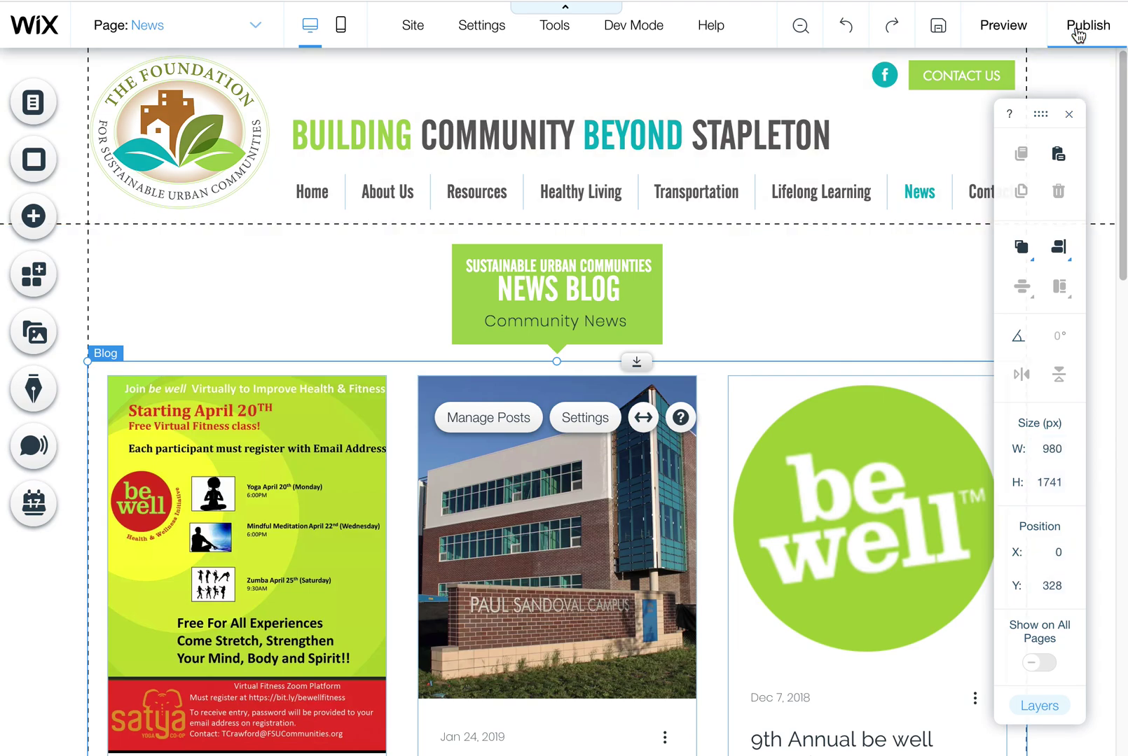
click(1077, 34)
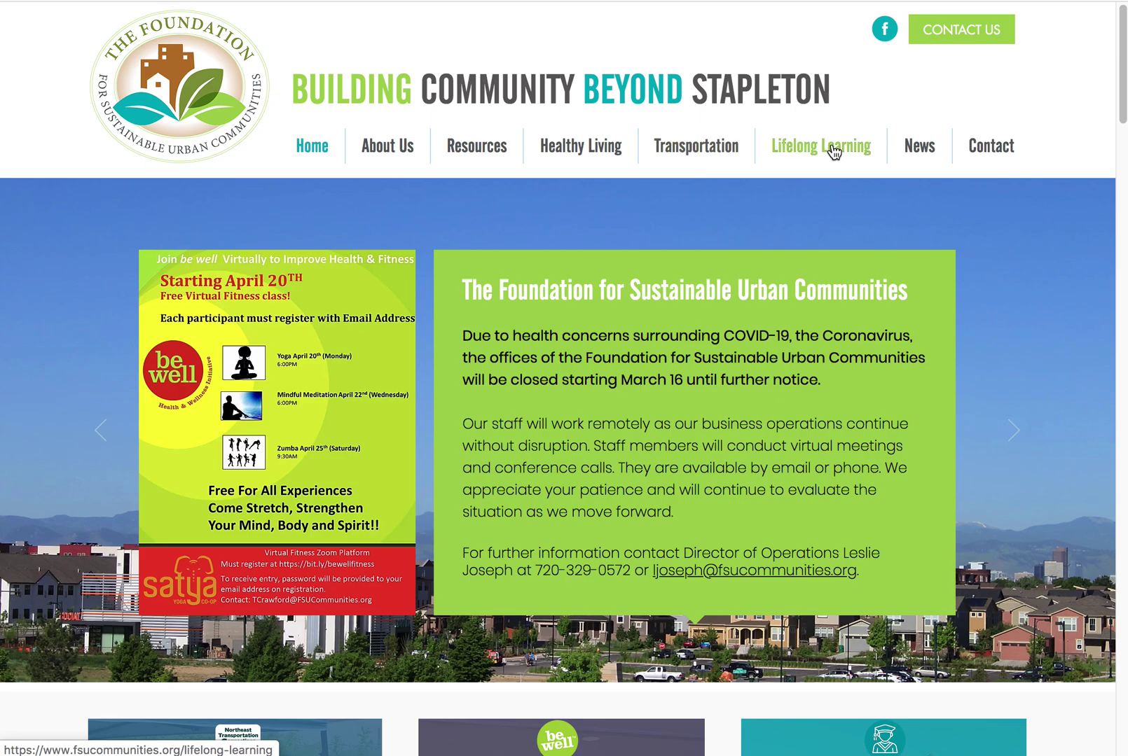
Step: Copy the live Free Virtual Fitness Class post's web address from the News blog, then return to the editor
click(913, 154)
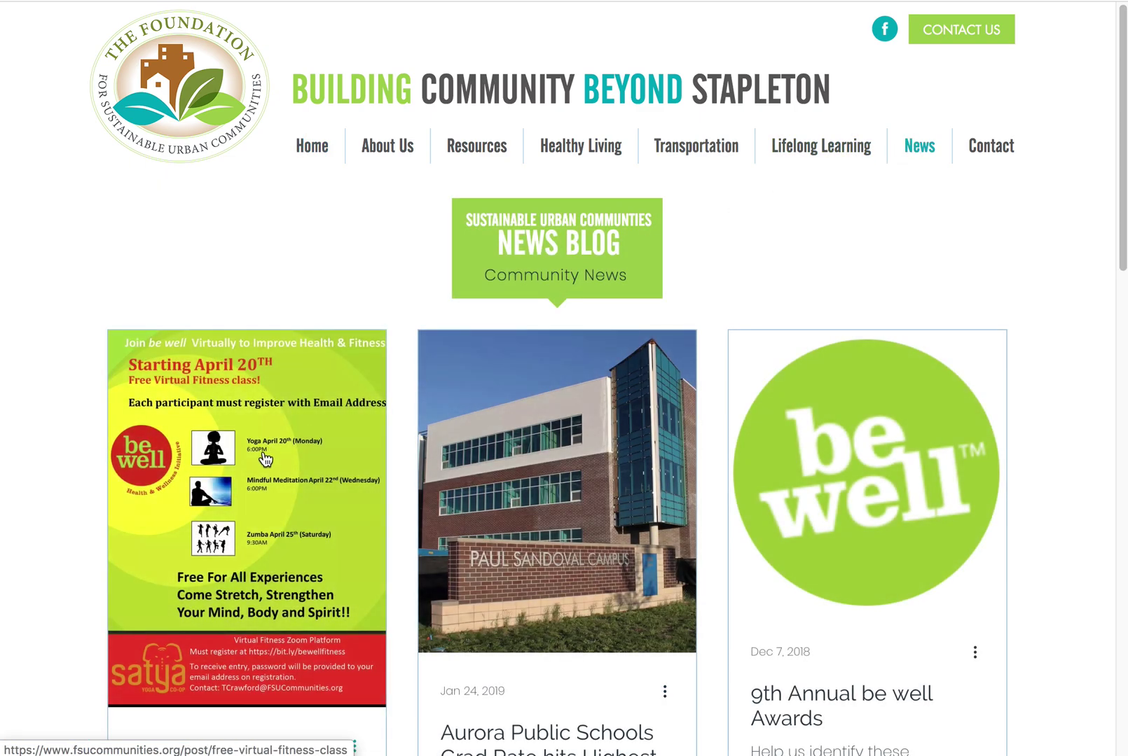
click(337, 381)
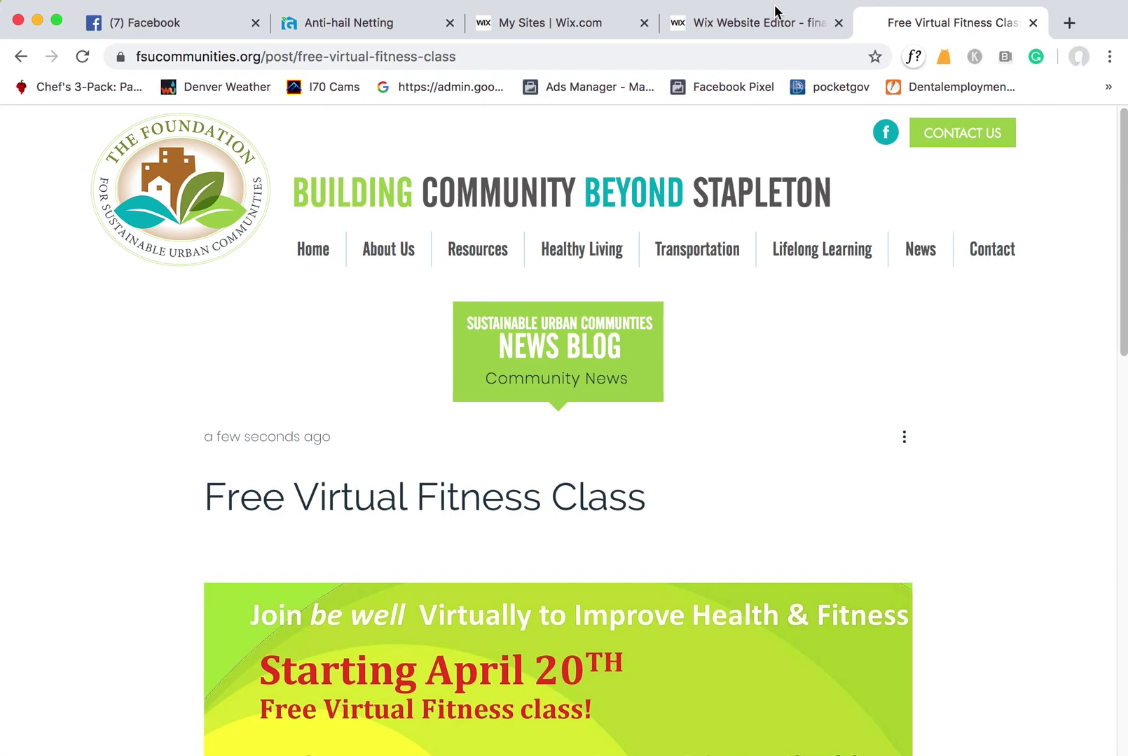
click(368, 57)
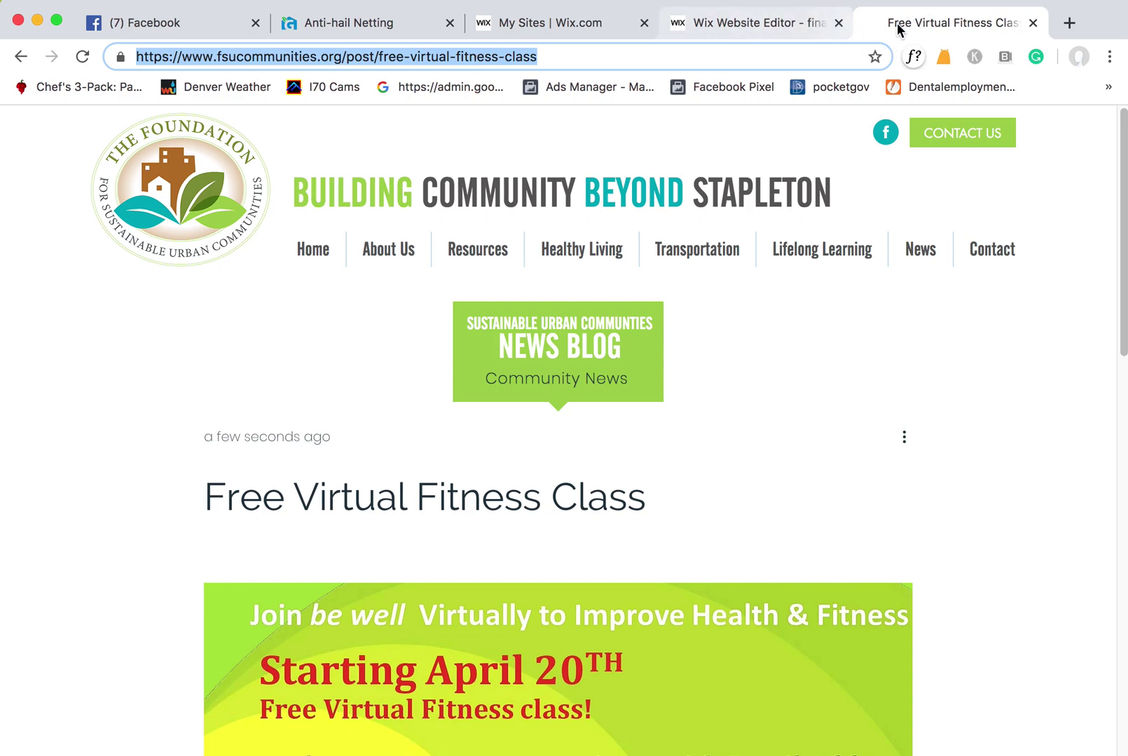
click(773, 27)
click(939, 26)
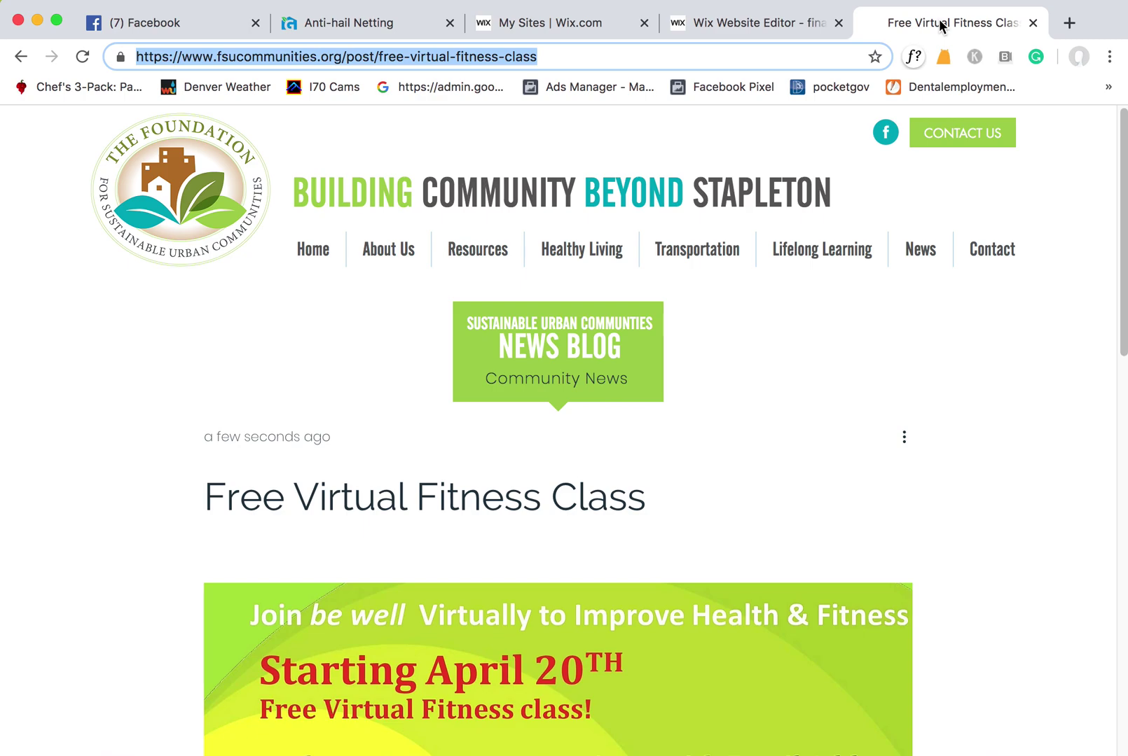
click(792, 22)
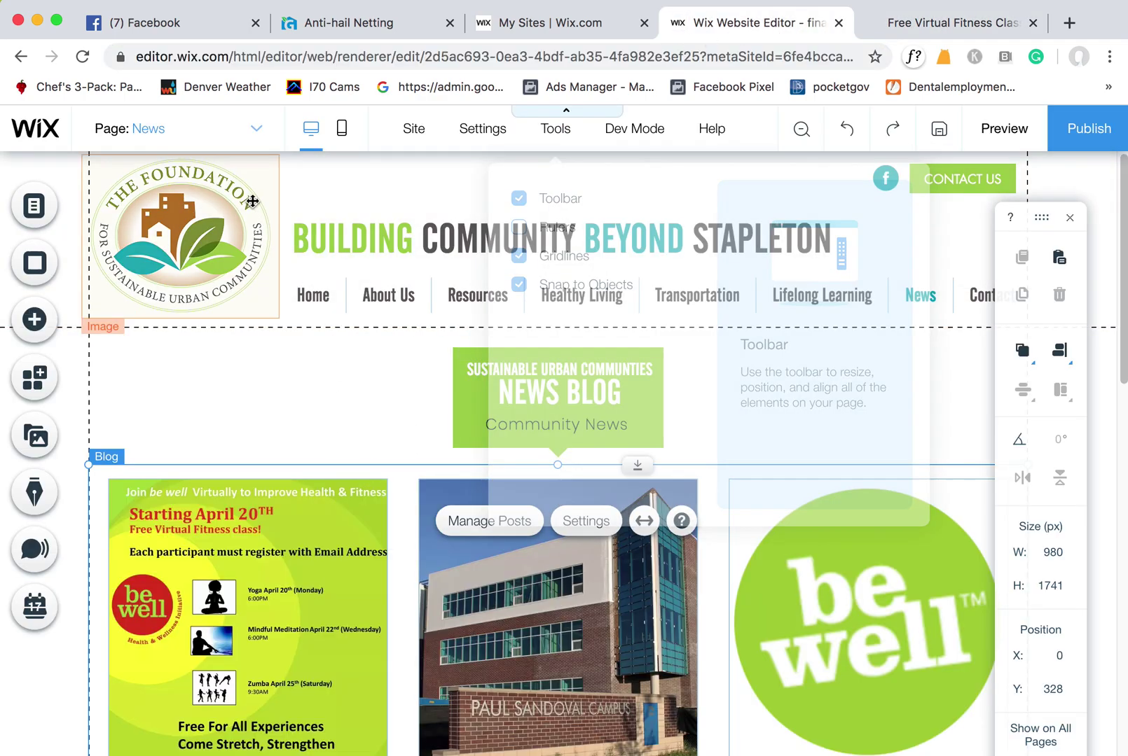
Step: Go to the Home page and open the flyer's link options for a web address
click(161, 133)
click(468, 396)
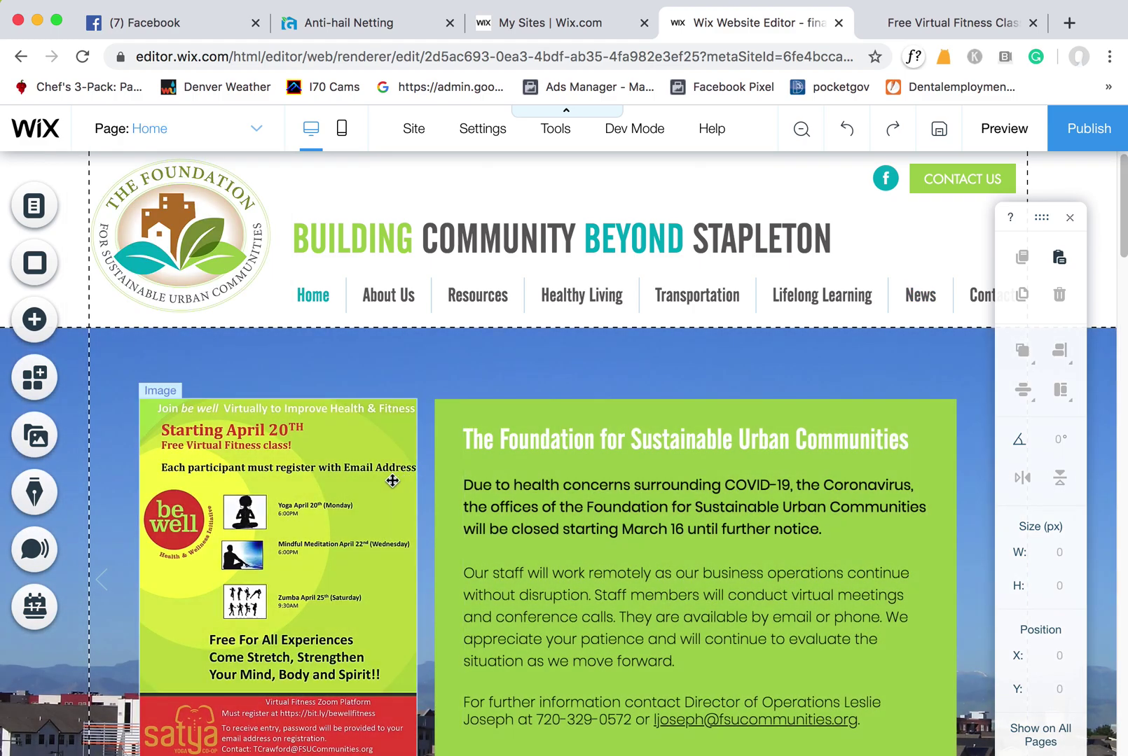
click(392, 480)
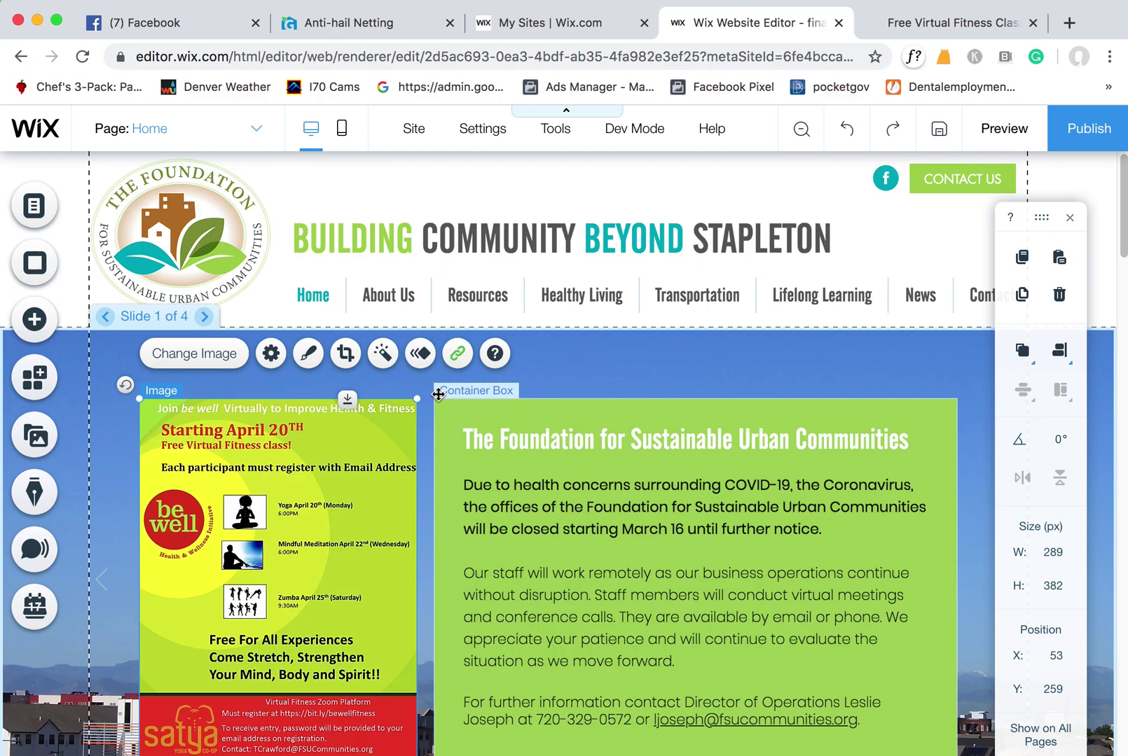
click(457, 357)
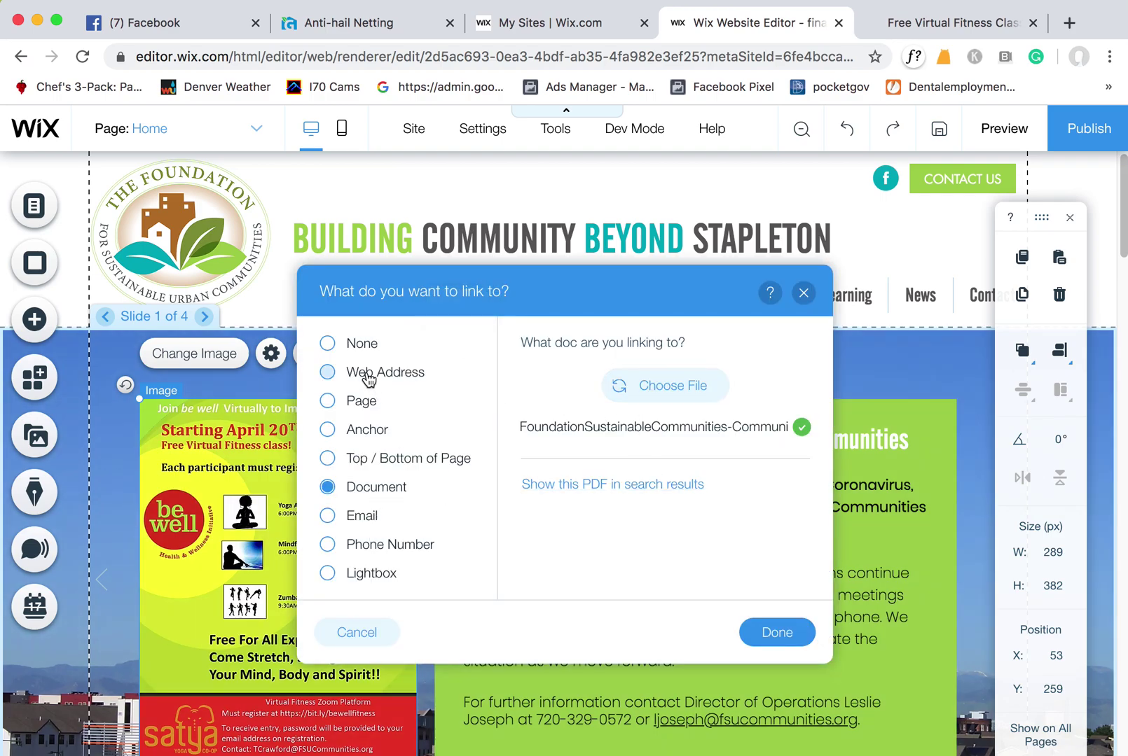
click(369, 377)
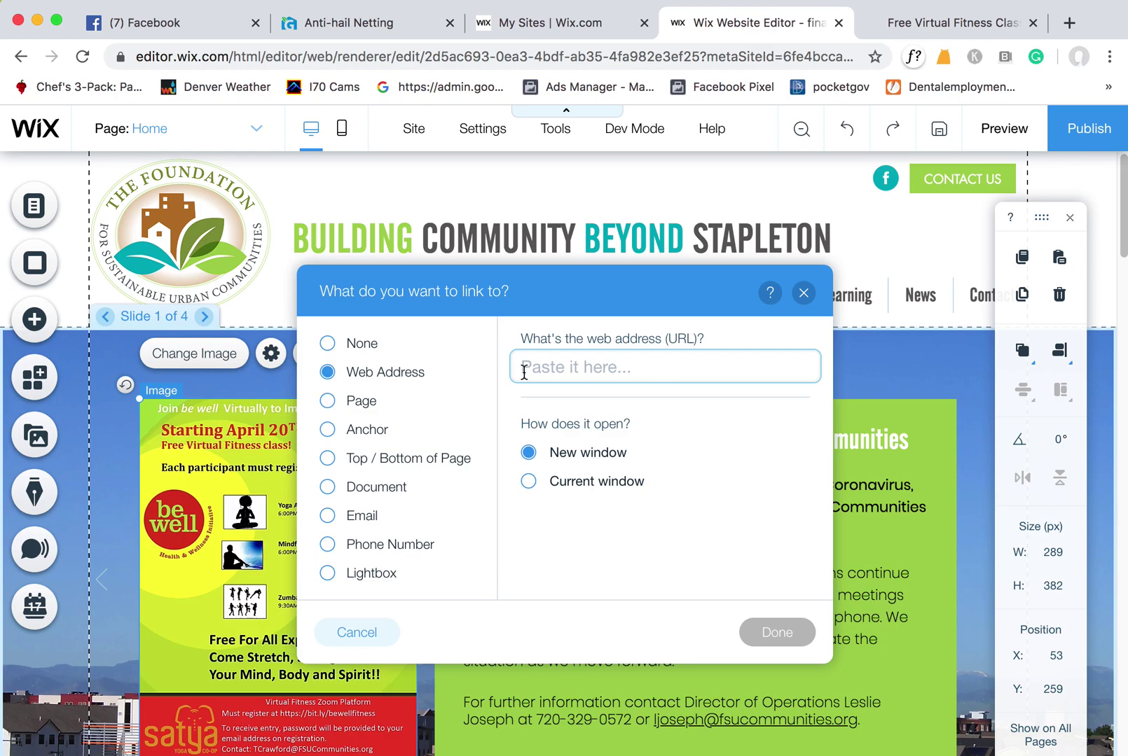
Step: Link the flyer to the pasted Free Virtual Fitness Class post URL, opening in the current window
key(super+v)
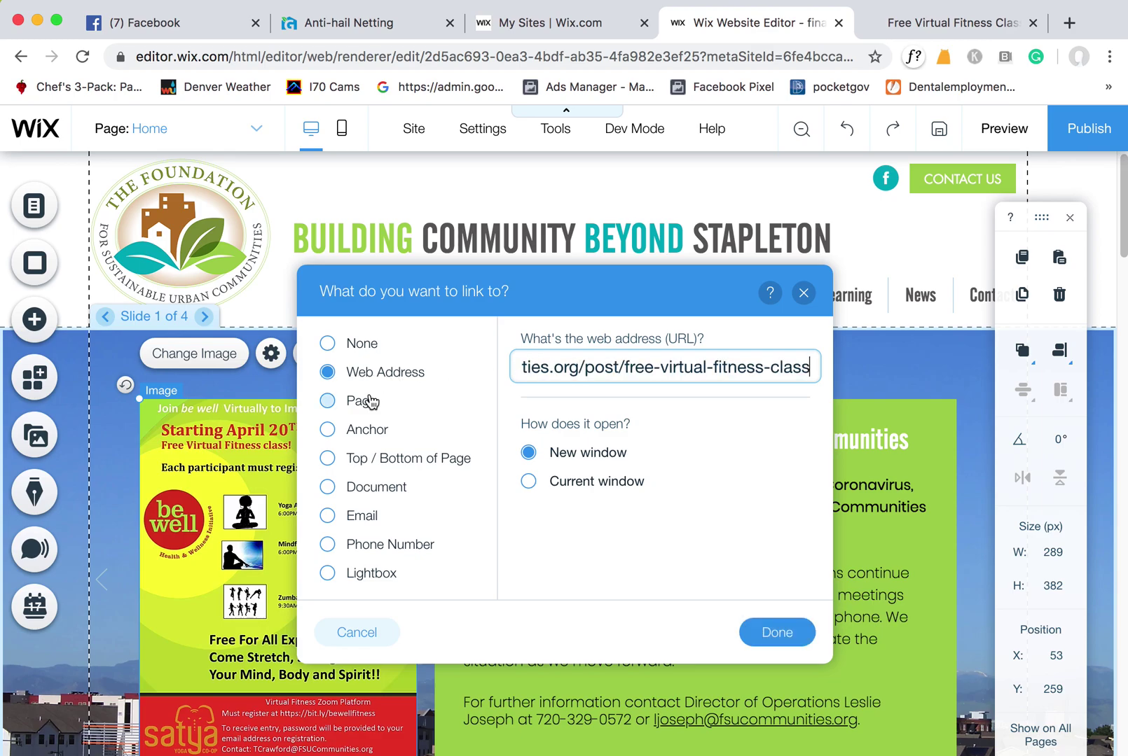
click(370, 401)
click(642, 378)
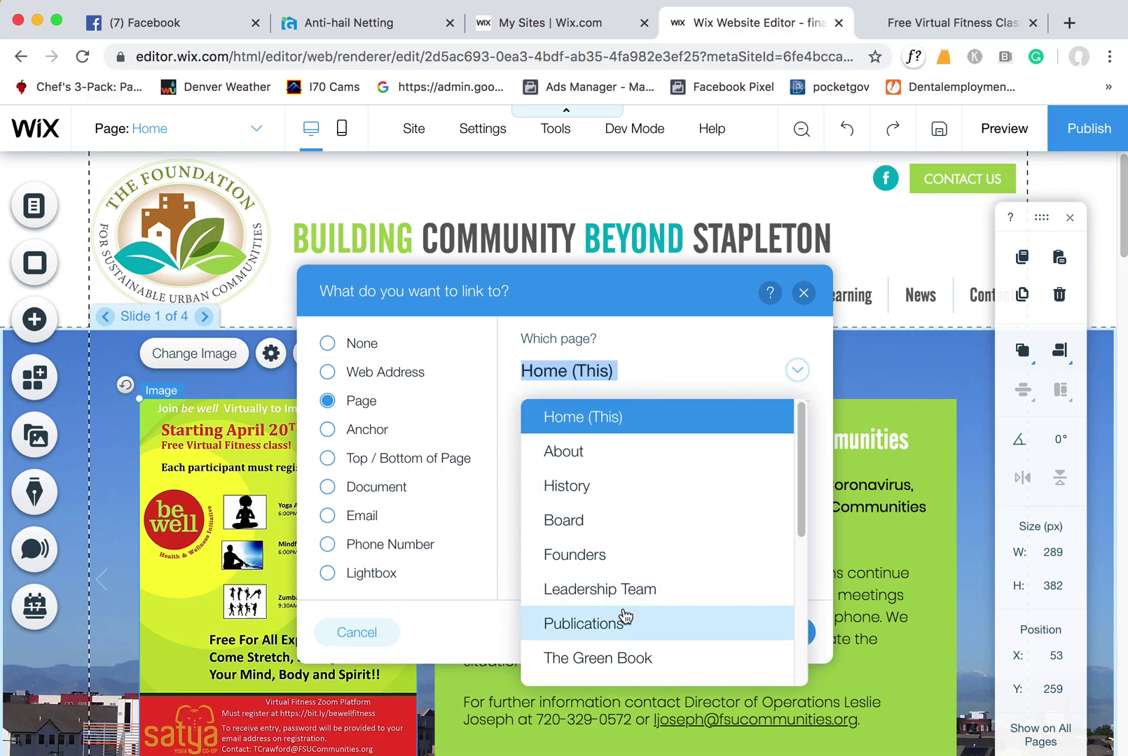
click(597, 522)
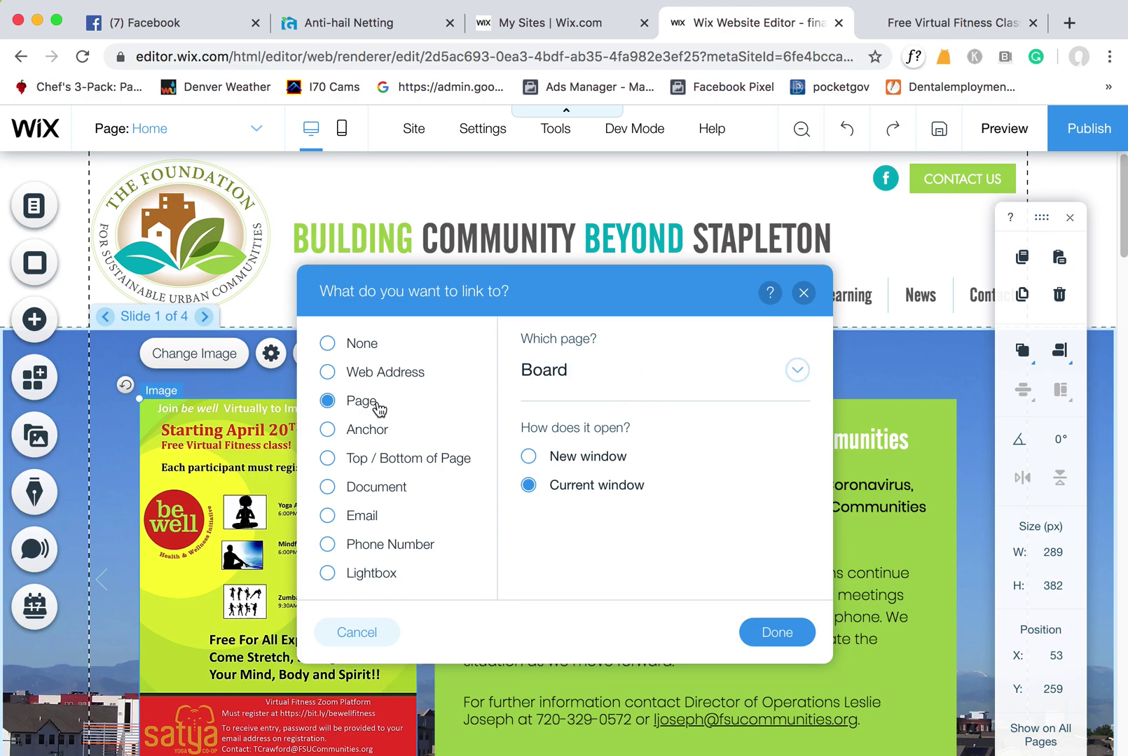
click(581, 378)
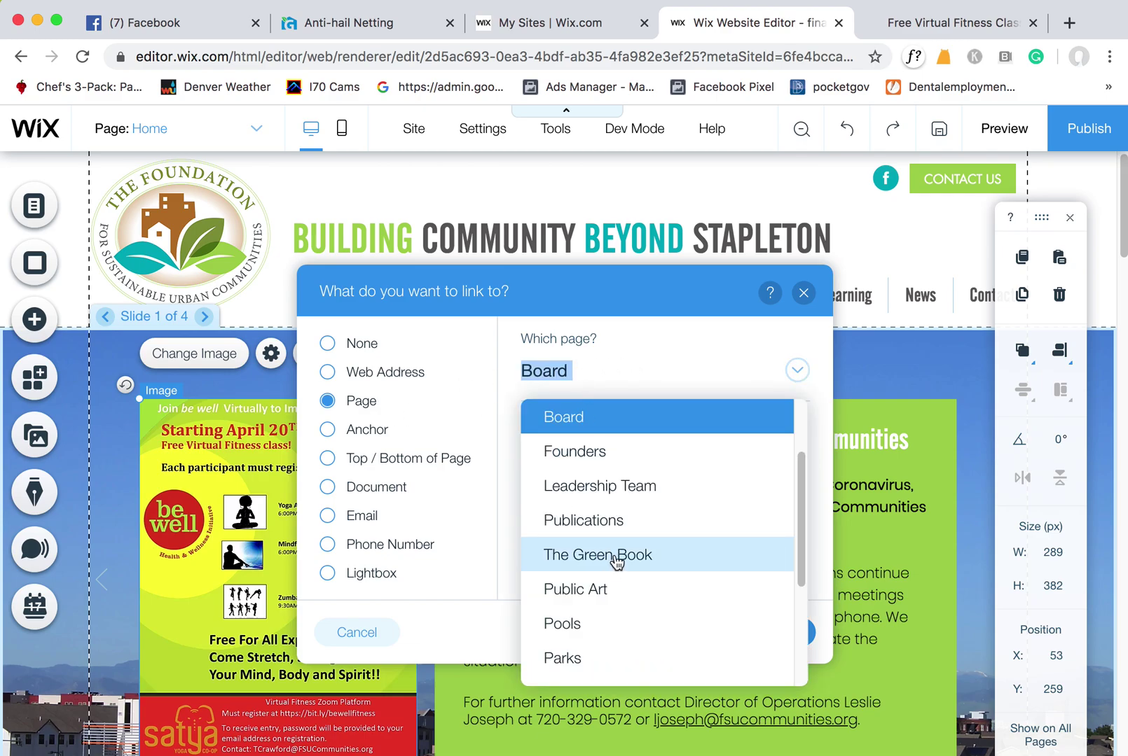
click(376, 385)
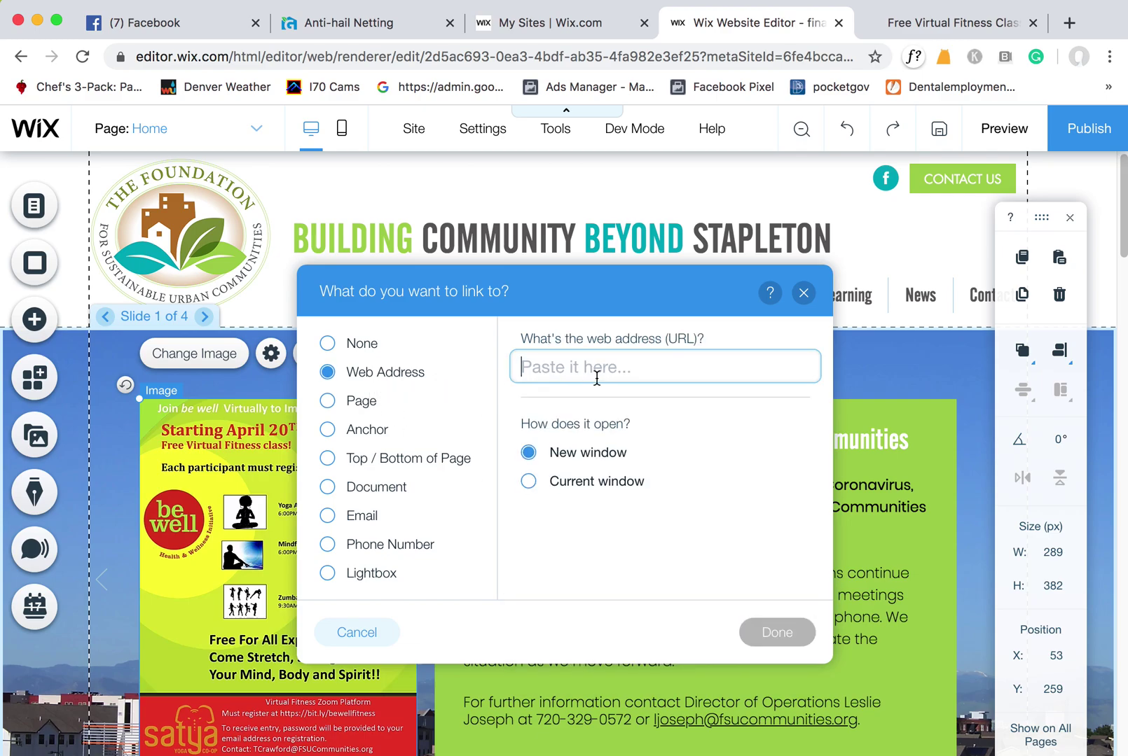
key(super+v)
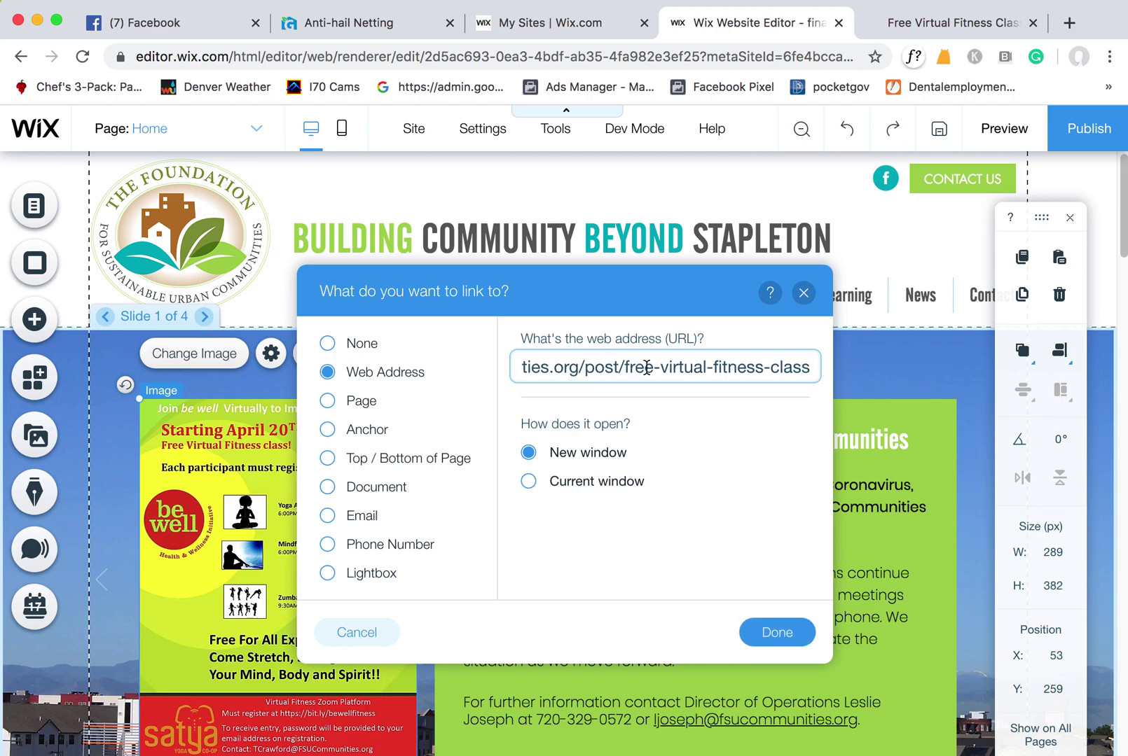
click(528, 482)
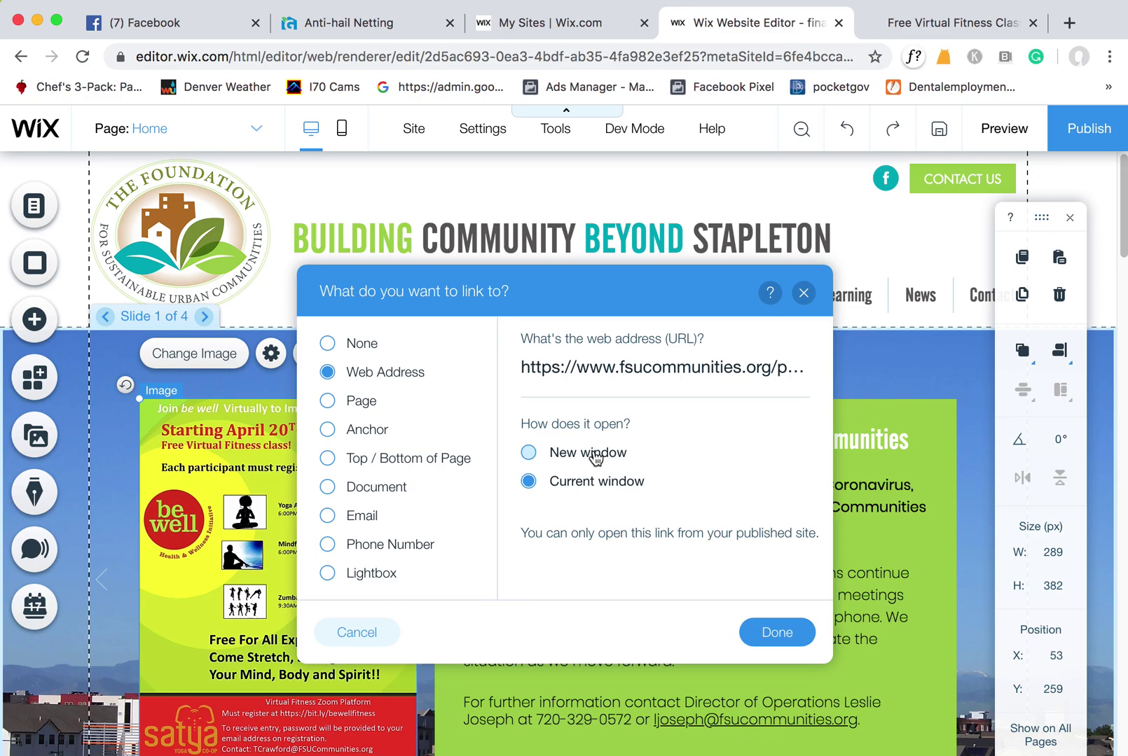
click(786, 634)
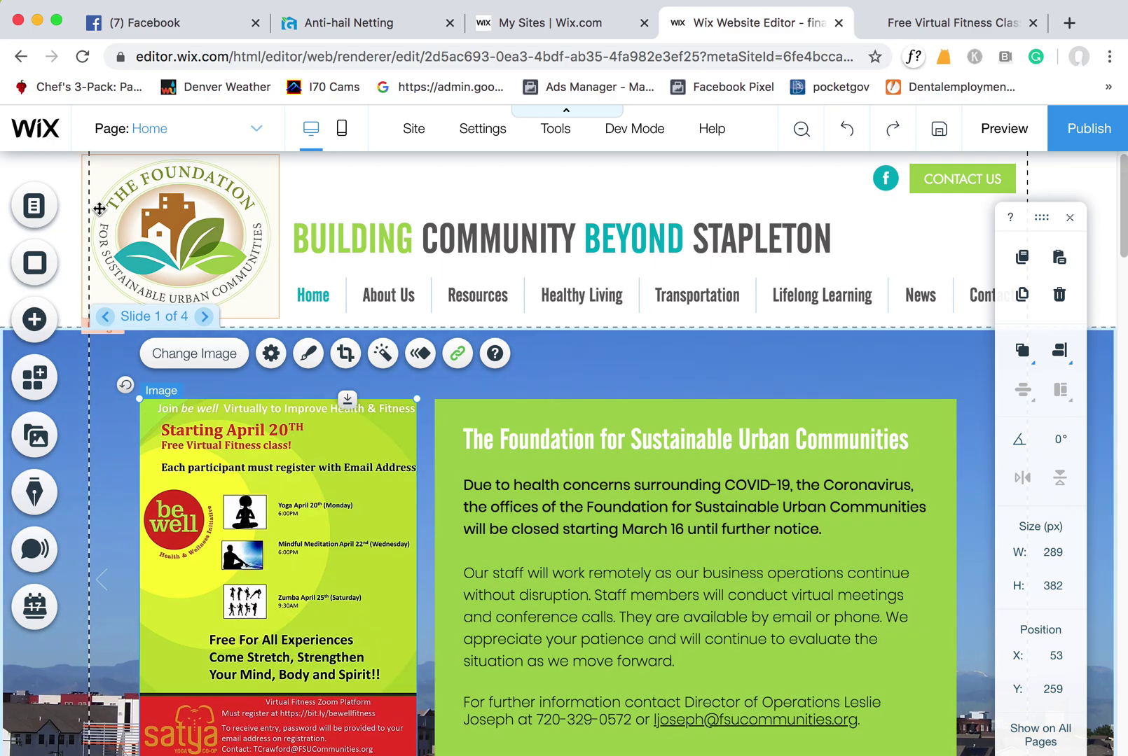
Step: Open the Free Virtual Fitness Class post from Manage Posts' Published list
click(41, 499)
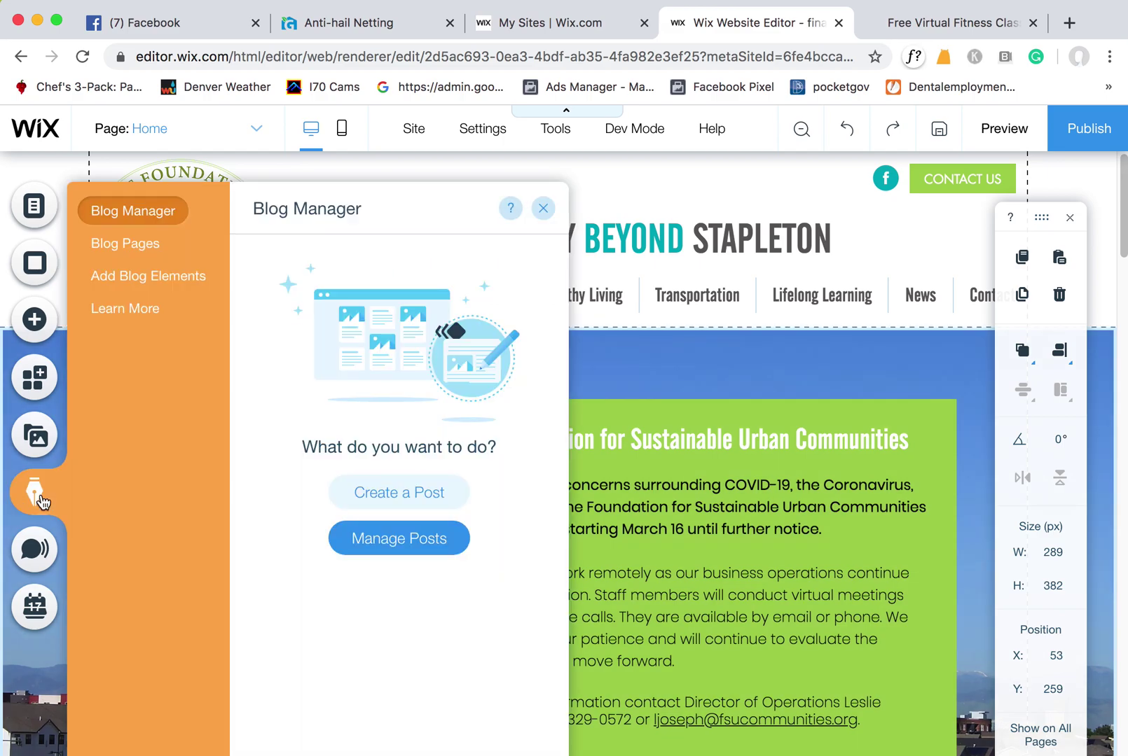
click(396, 541)
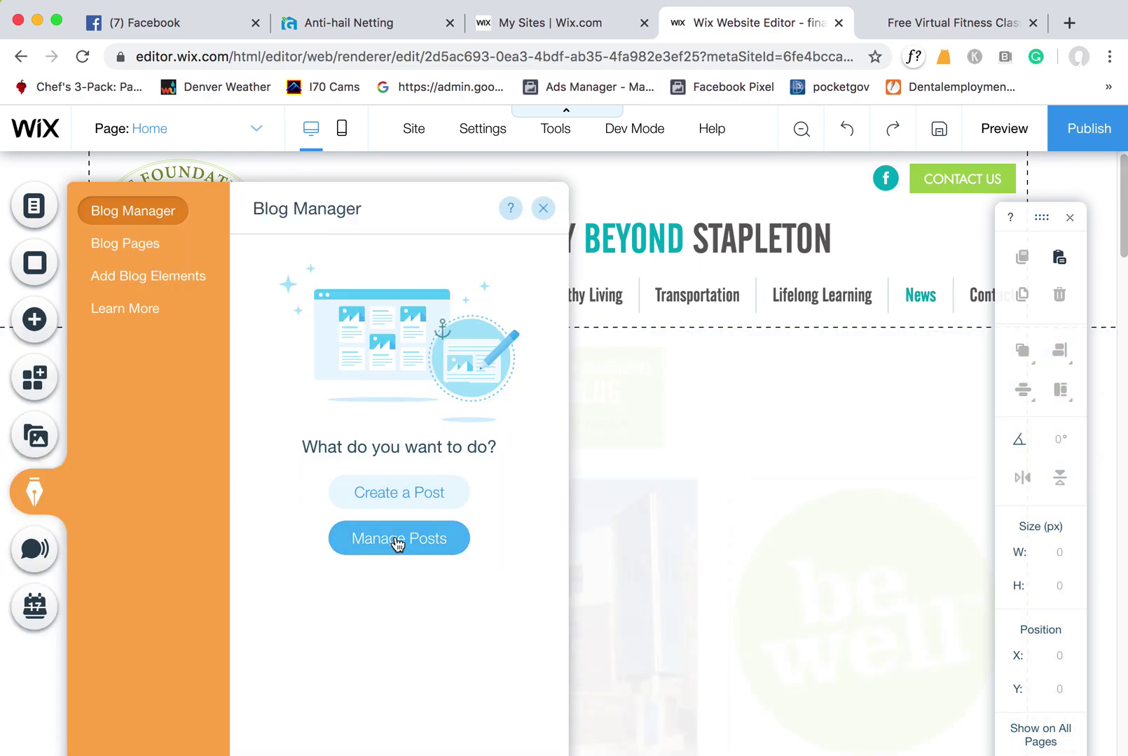
click(396, 541)
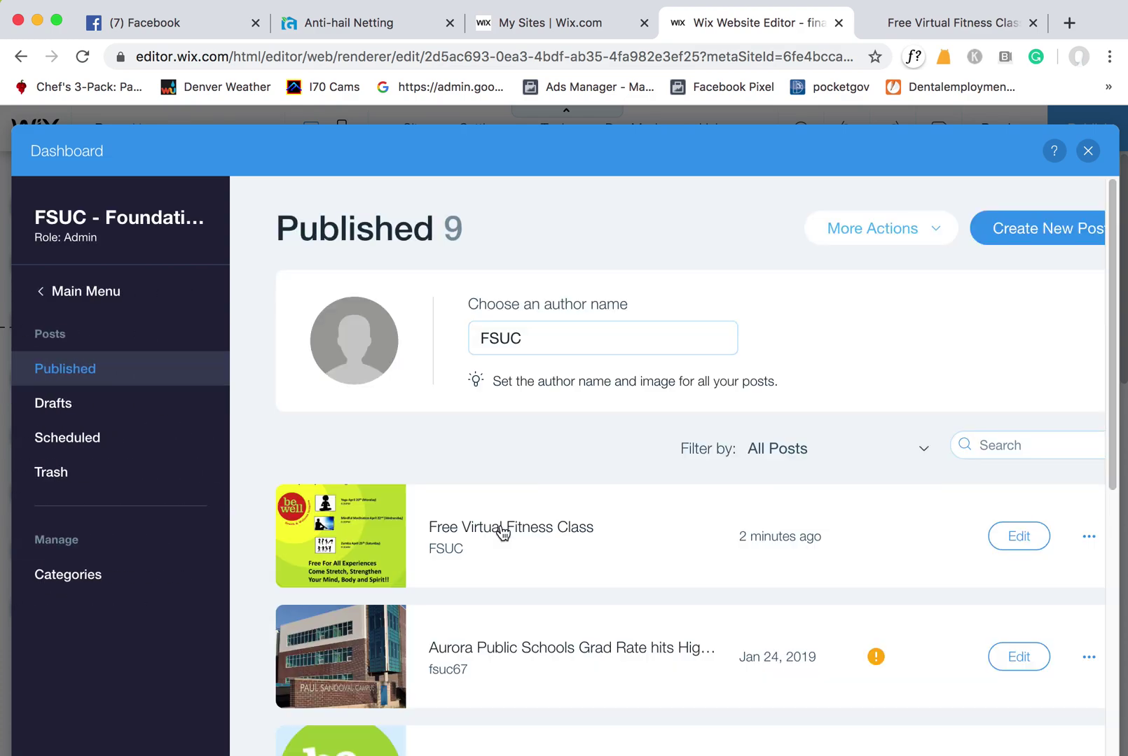
click(1018, 537)
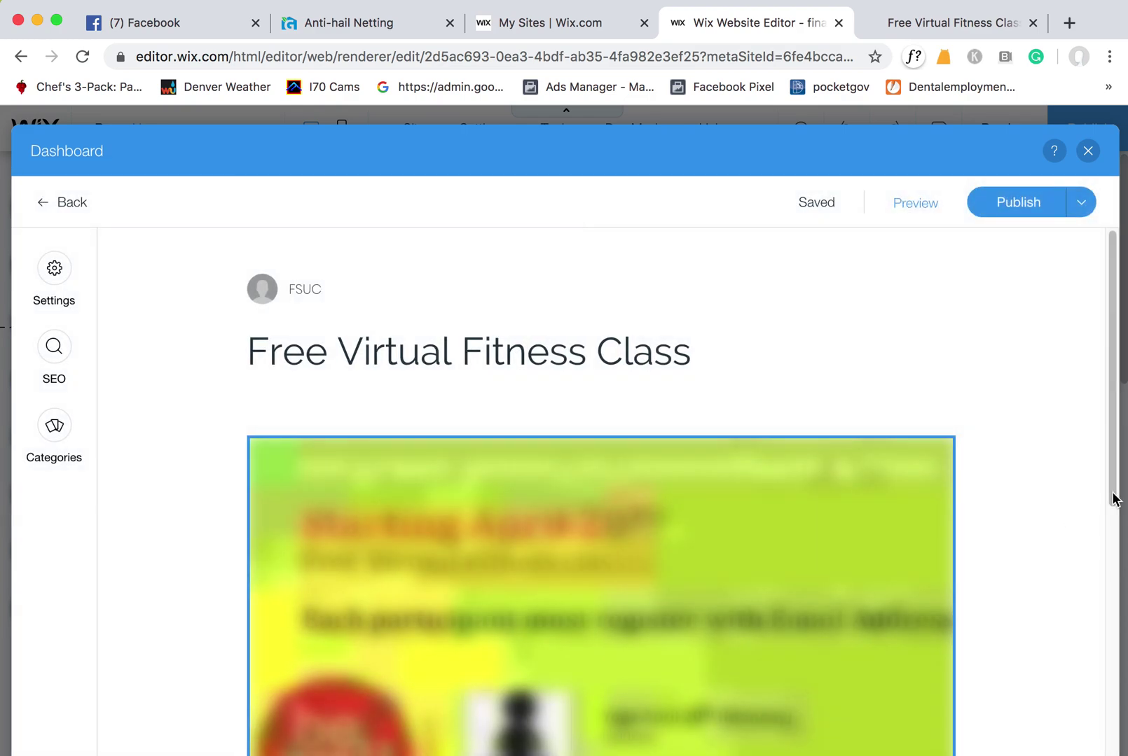
scroll(1113, 429, down, 10)
scroll(1075, 663, down, 5)
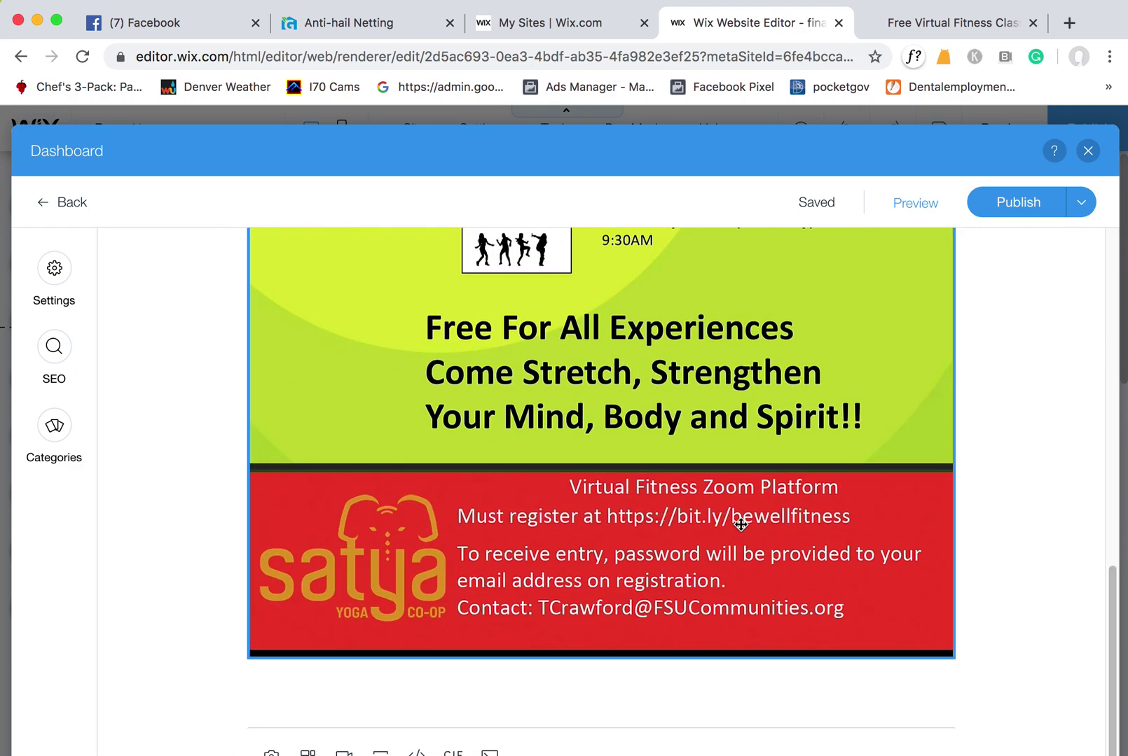
click(372, 698)
text(http)
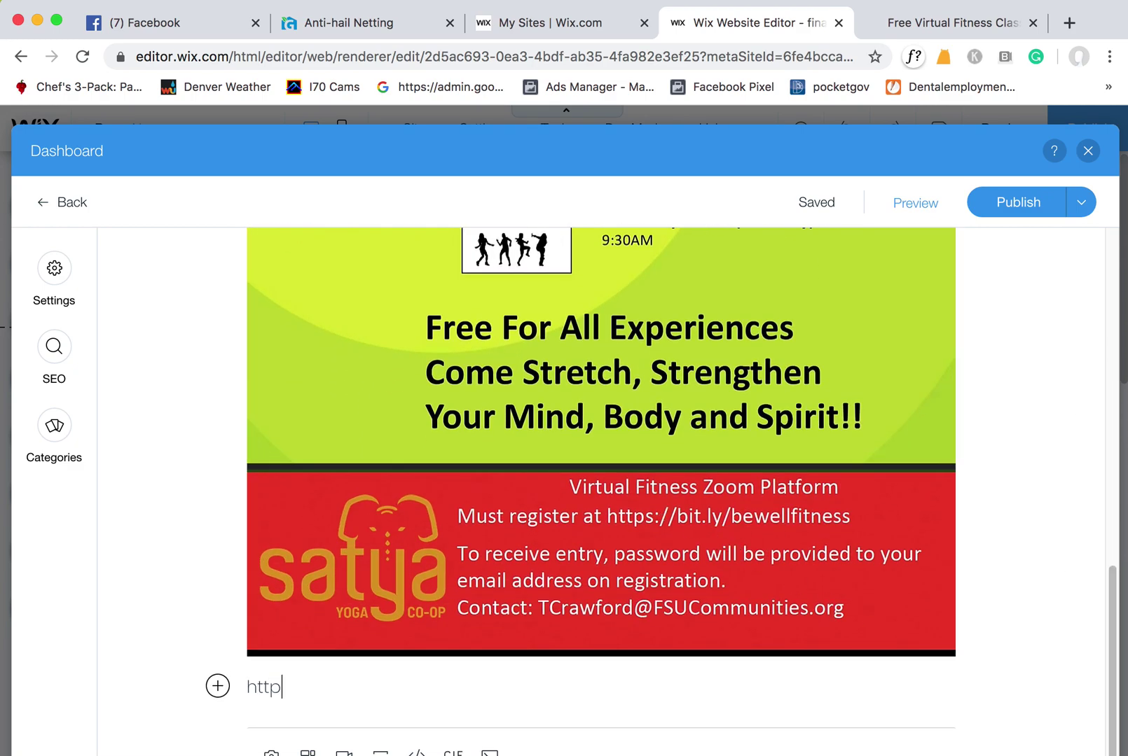
text(://bit.ly/b)
text(ewellfit)
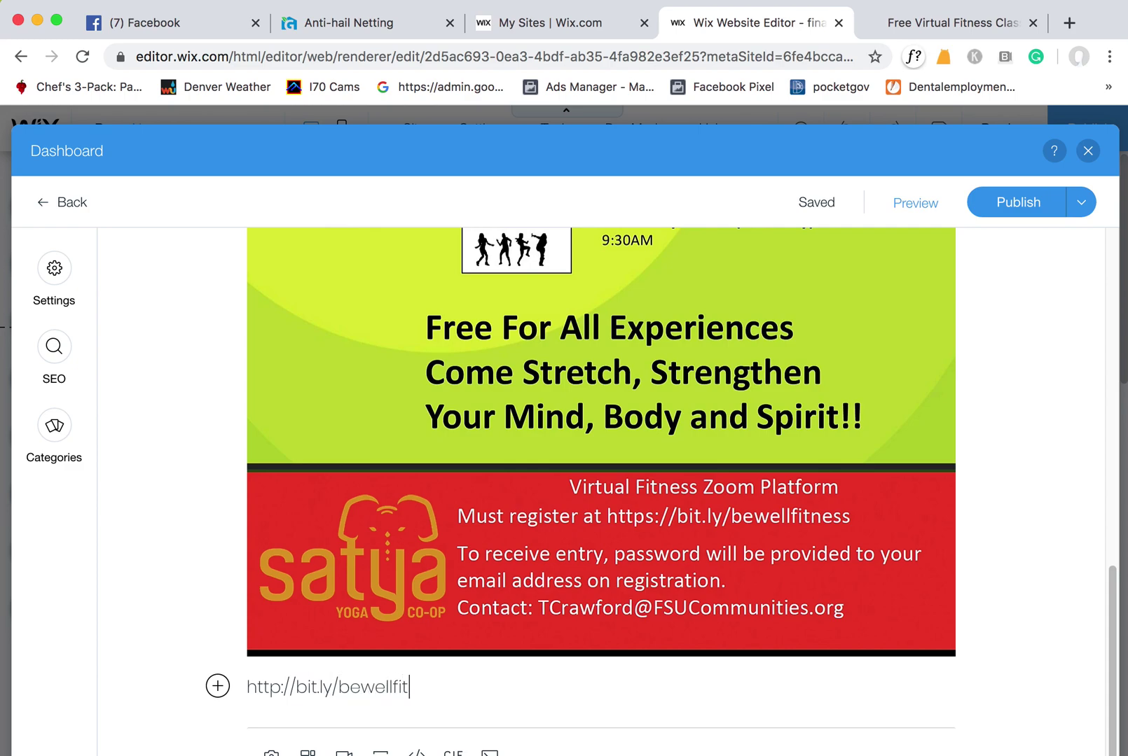
text(ness)
drag(482, 690, 243, 689)
key(super+c)
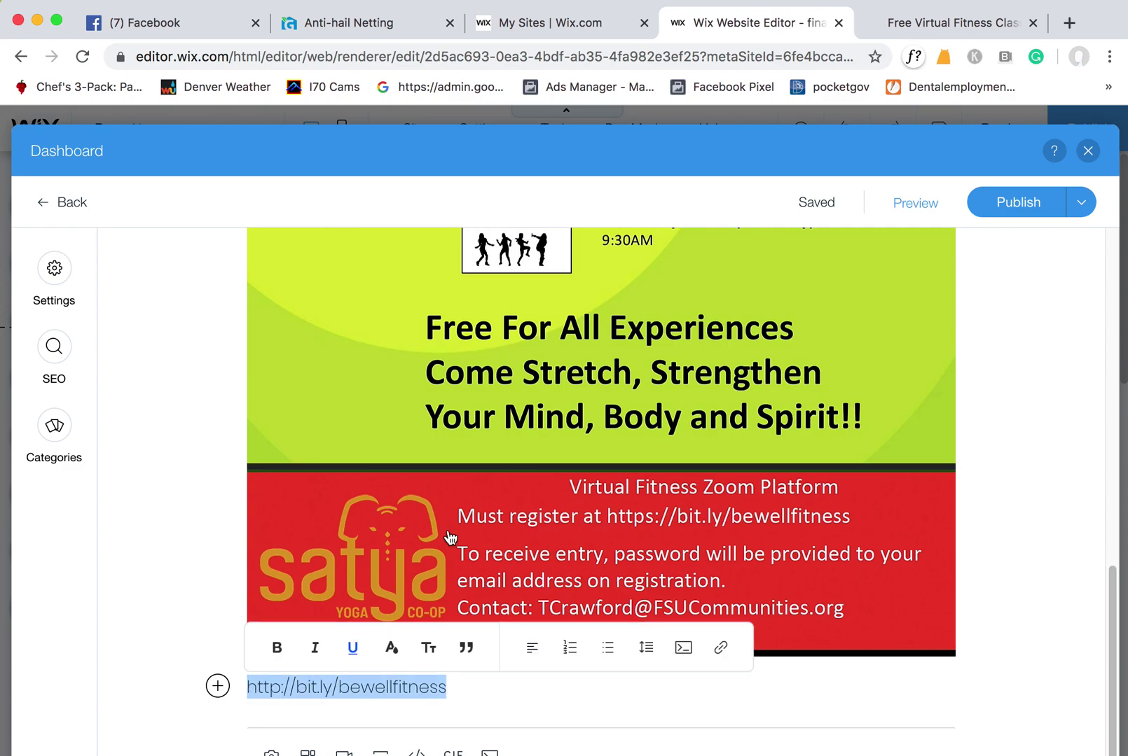
Step: Test the bit.ly link in the live site tab, then return to the editor
click(892, 28)
click(636, 48)
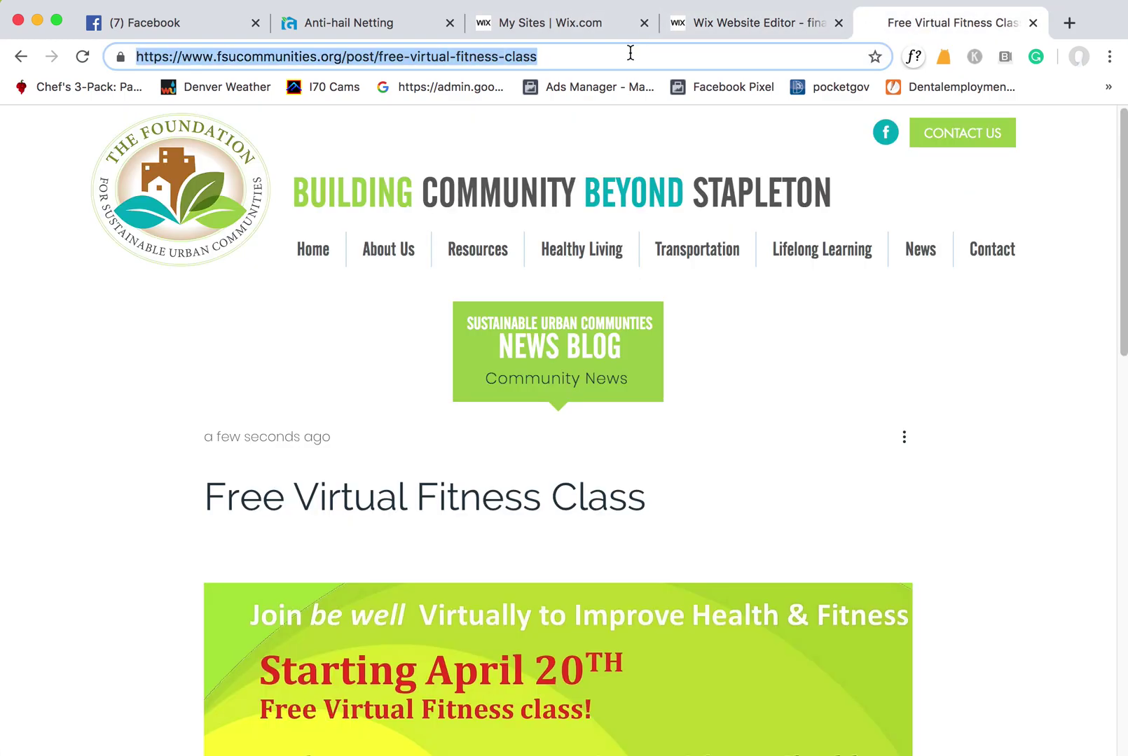
key(super+v)
key(Return)
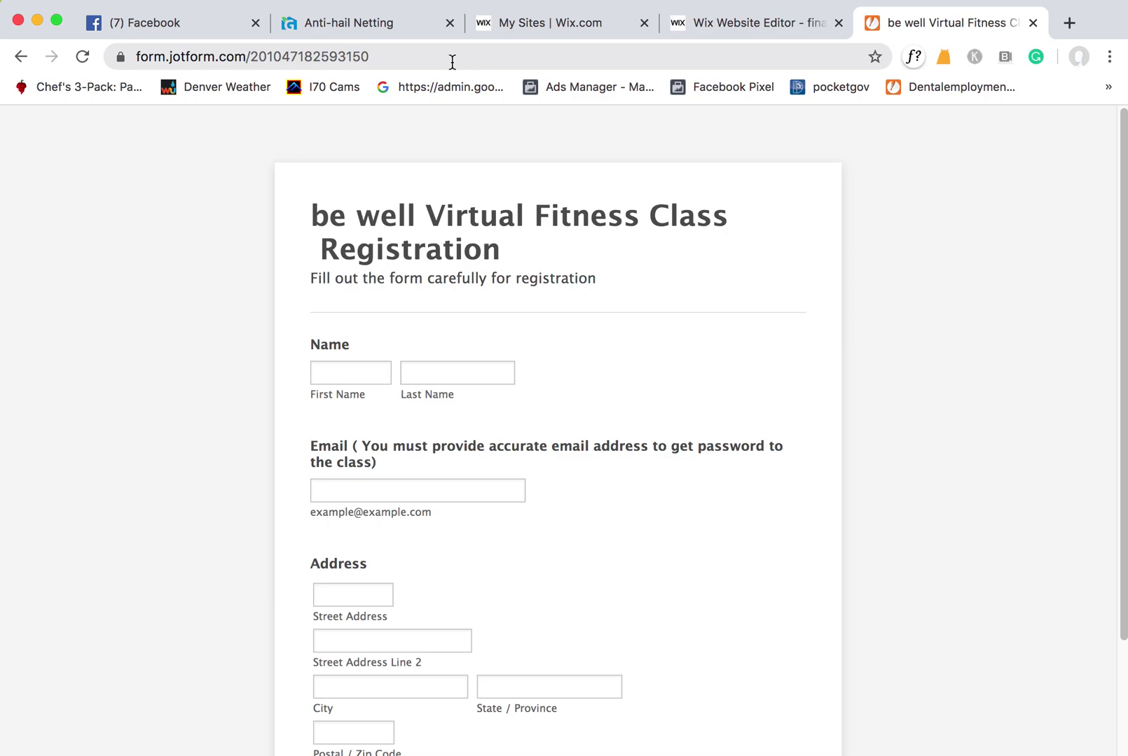
click(758, 27)
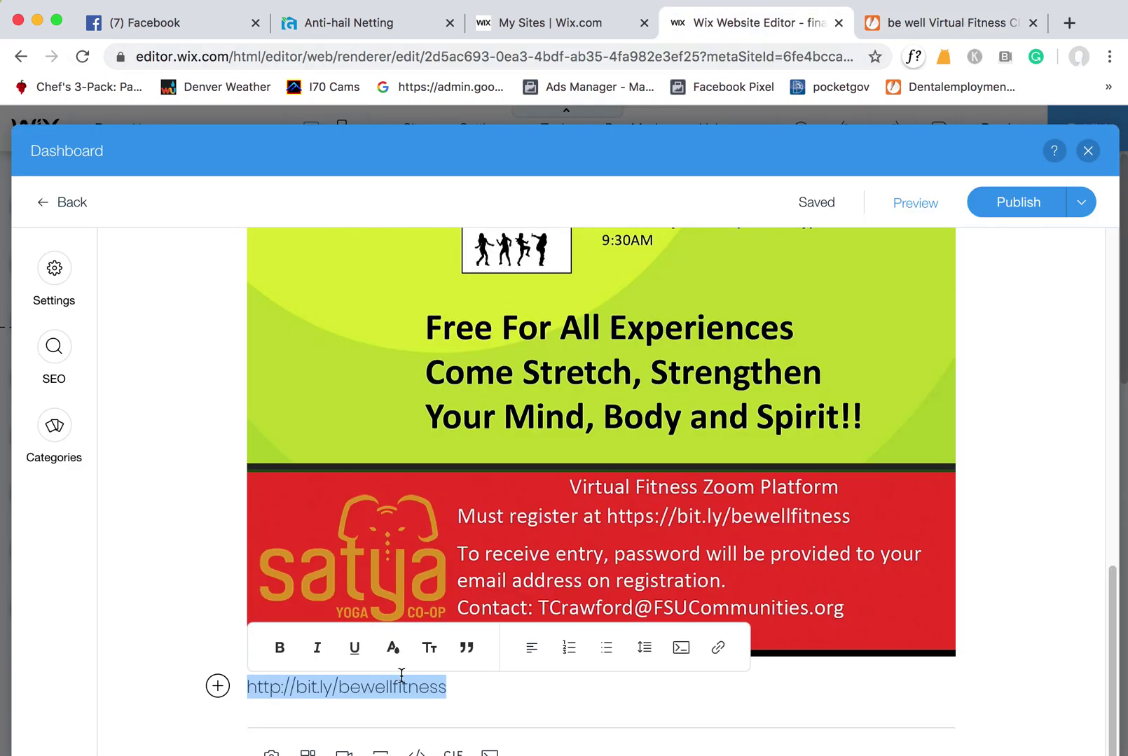
Step: Link the bit.ly/bewellfitness text to itself in a new tab and add a blank line above
click(717, 647)
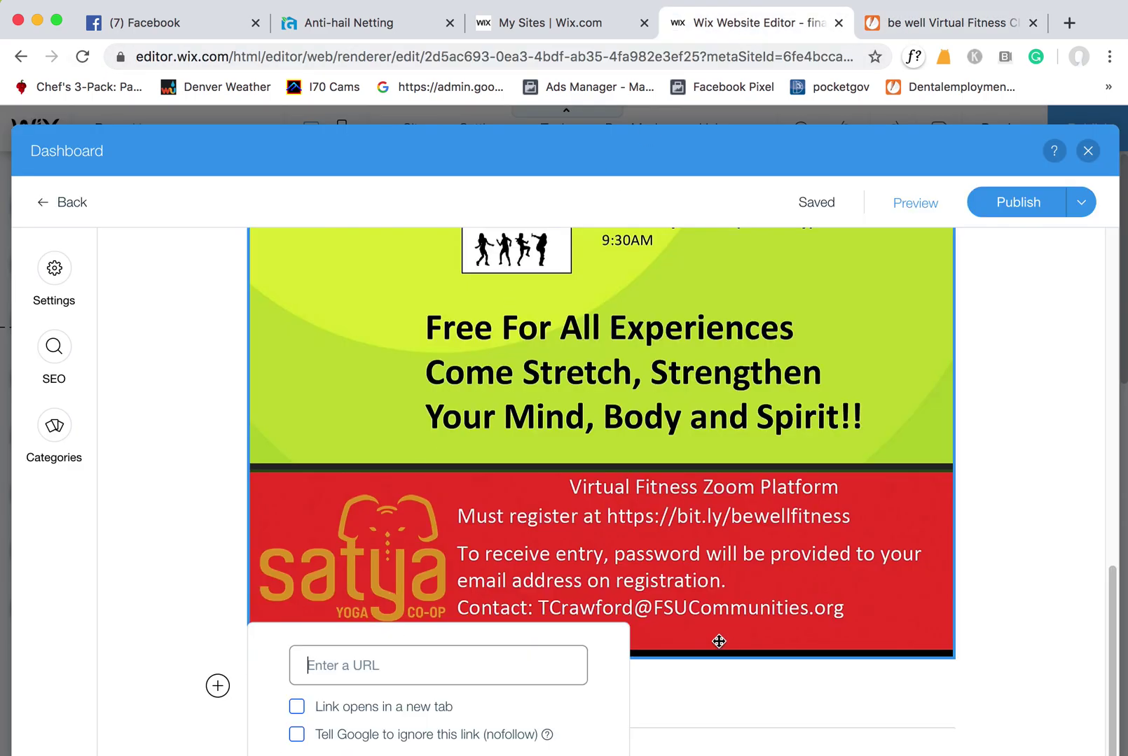
click(734, 675)
drag(449, 687, 256, 687)
drag(453, 687, 247, 687)
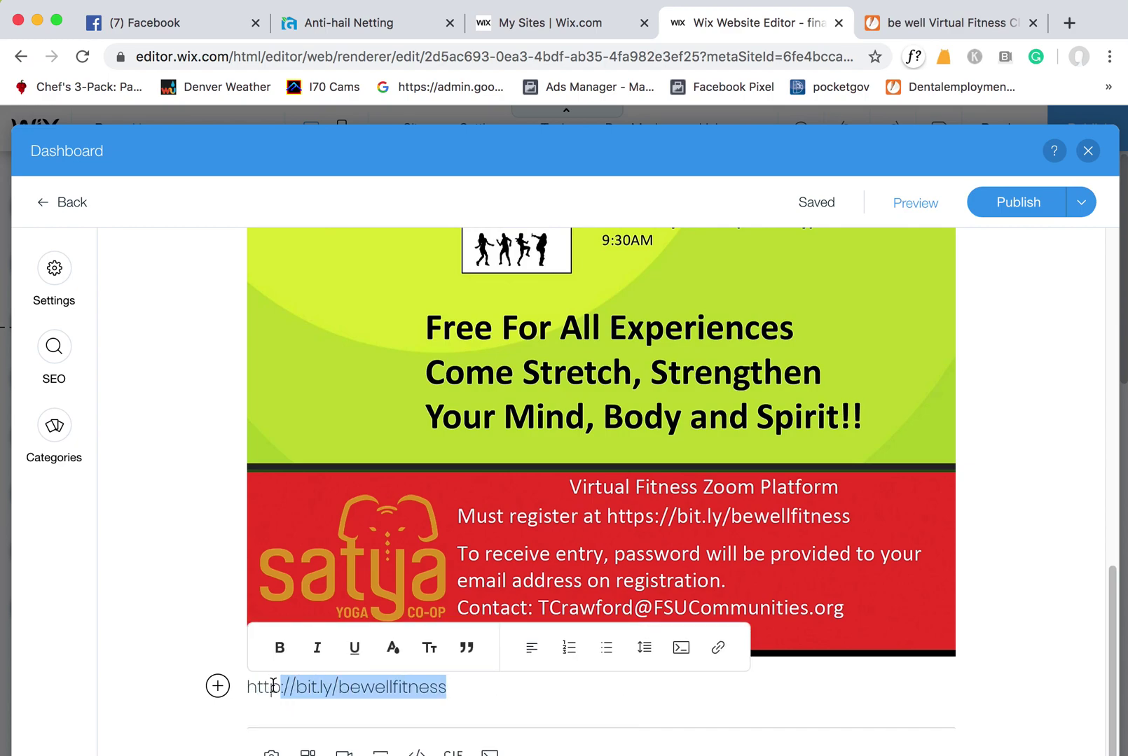
click(718, 647)
key(ctrl+v)
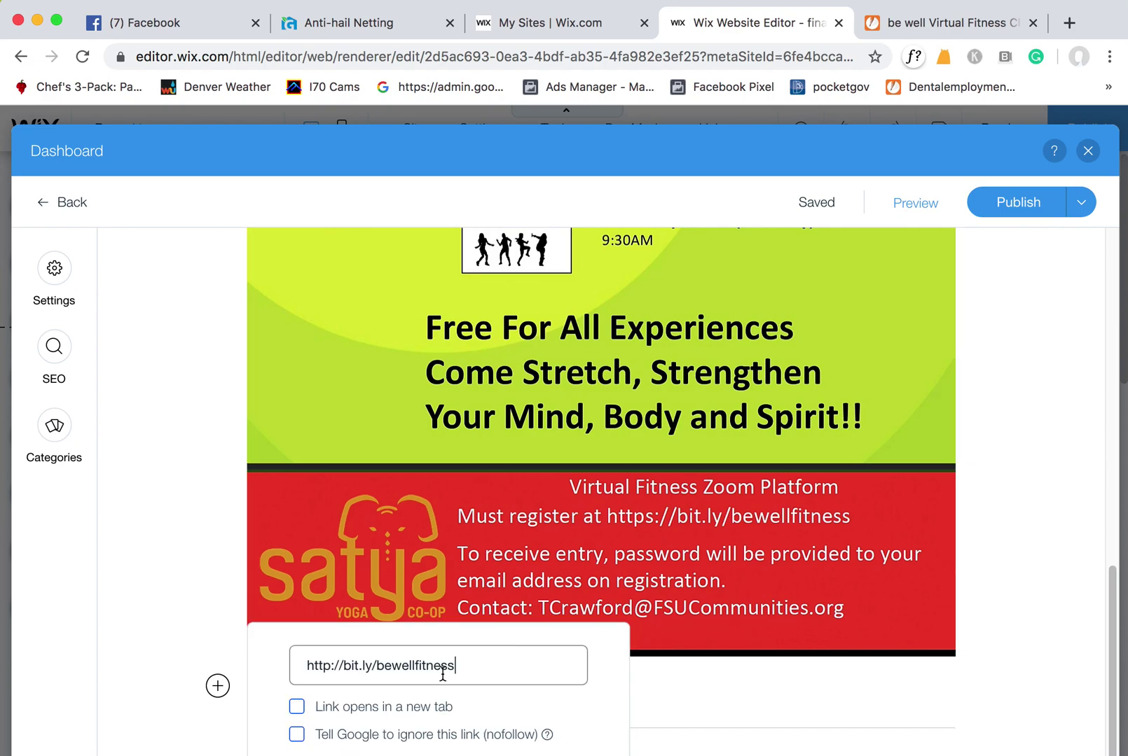
click(297, 709)
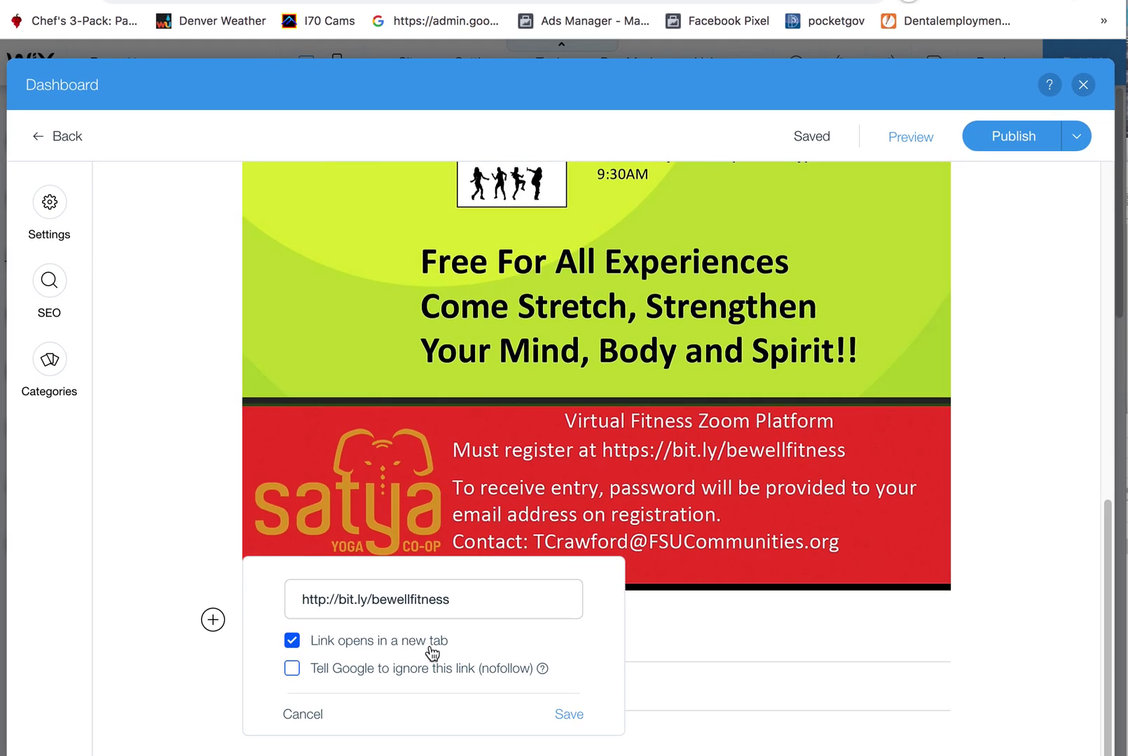
click(570, 716)
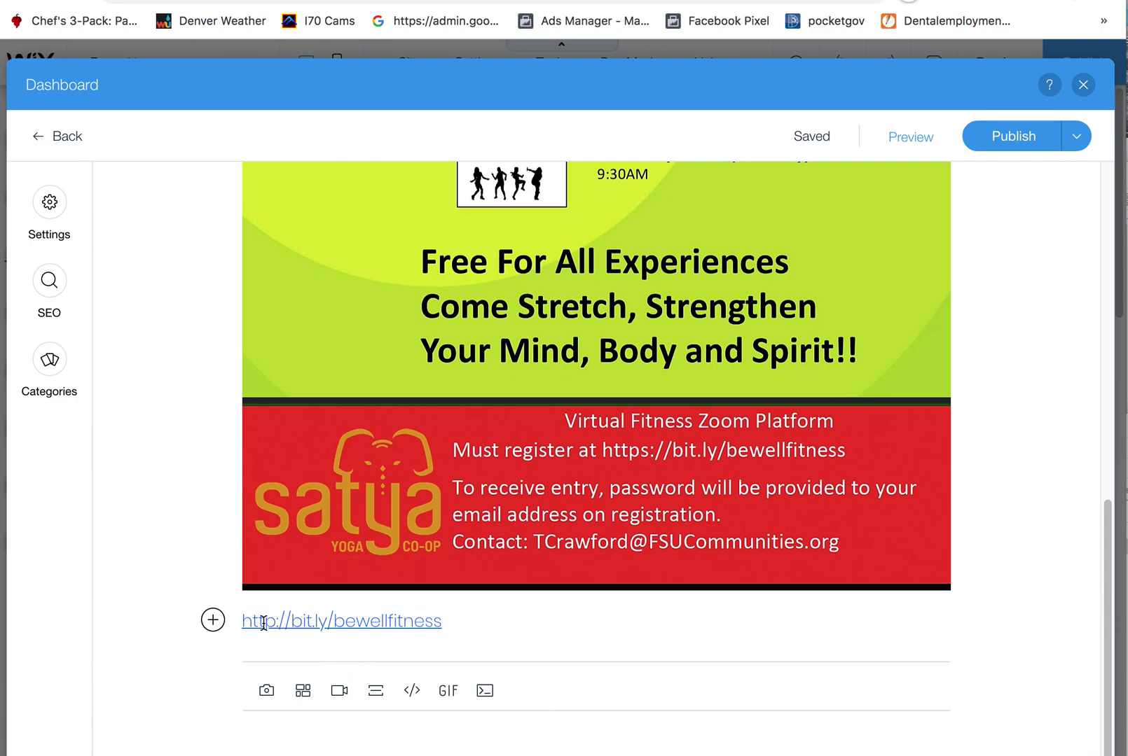
key(Home)
key(Return)
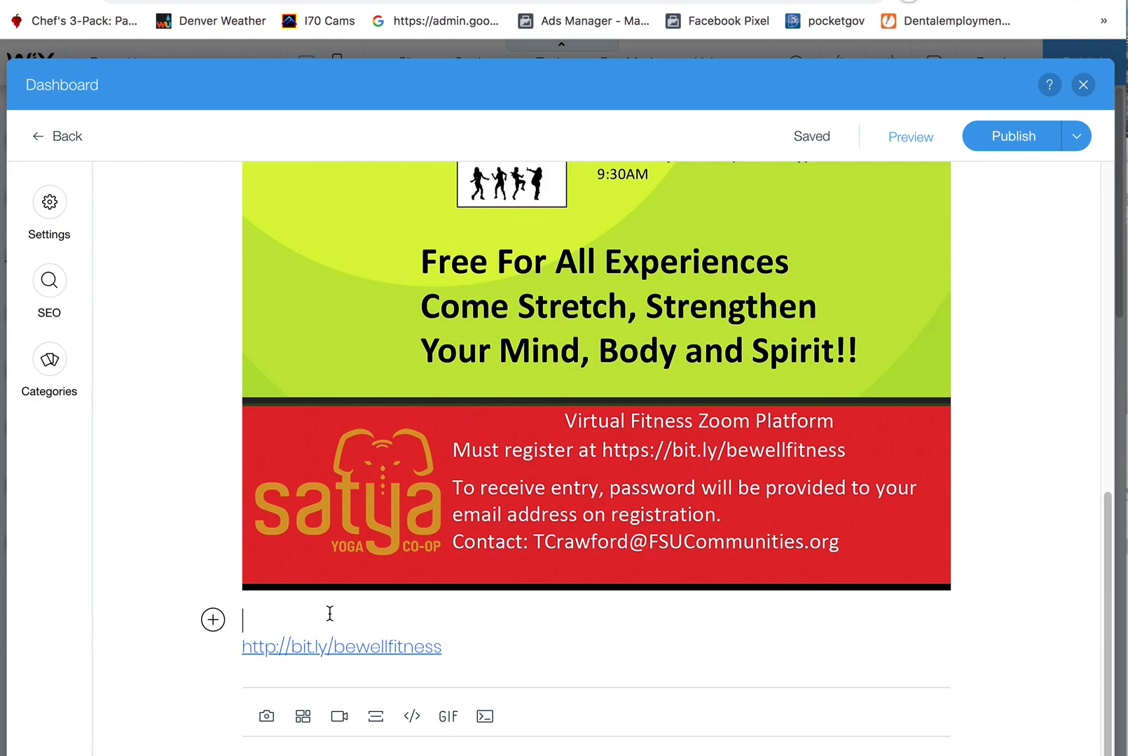
Step: Resize the post's flyer image from full width to a narrower, centred size
click(489, 475)
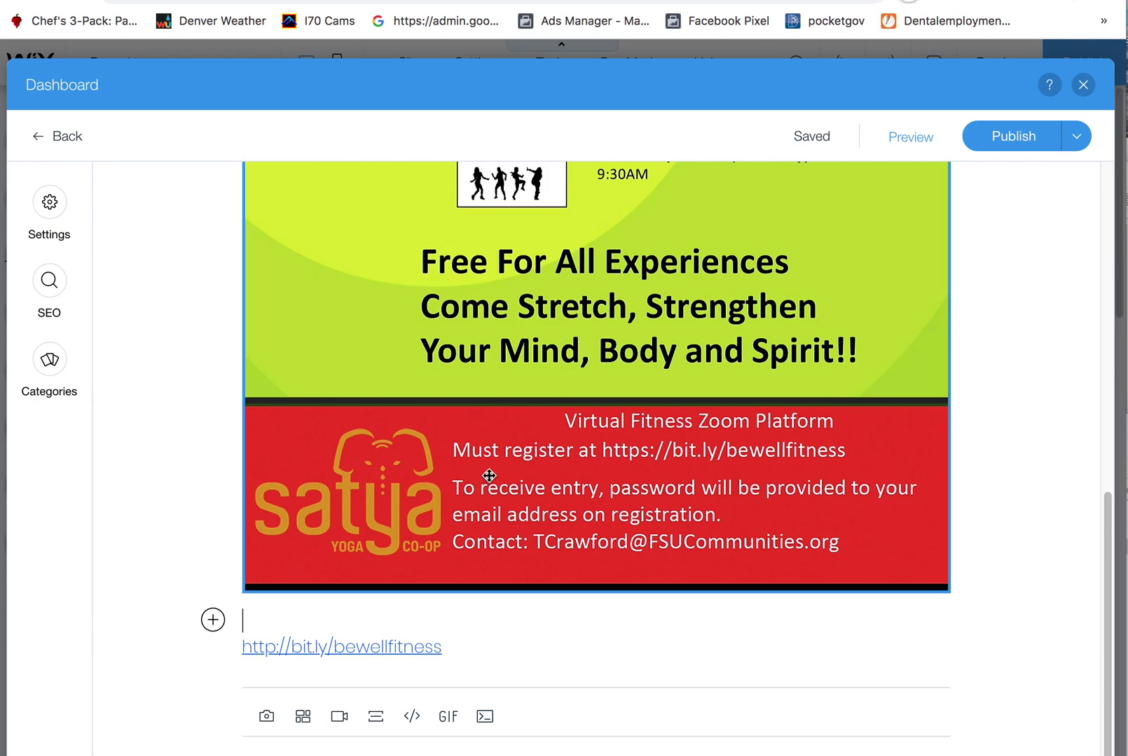
drag(1100, 510, 1114, 242)
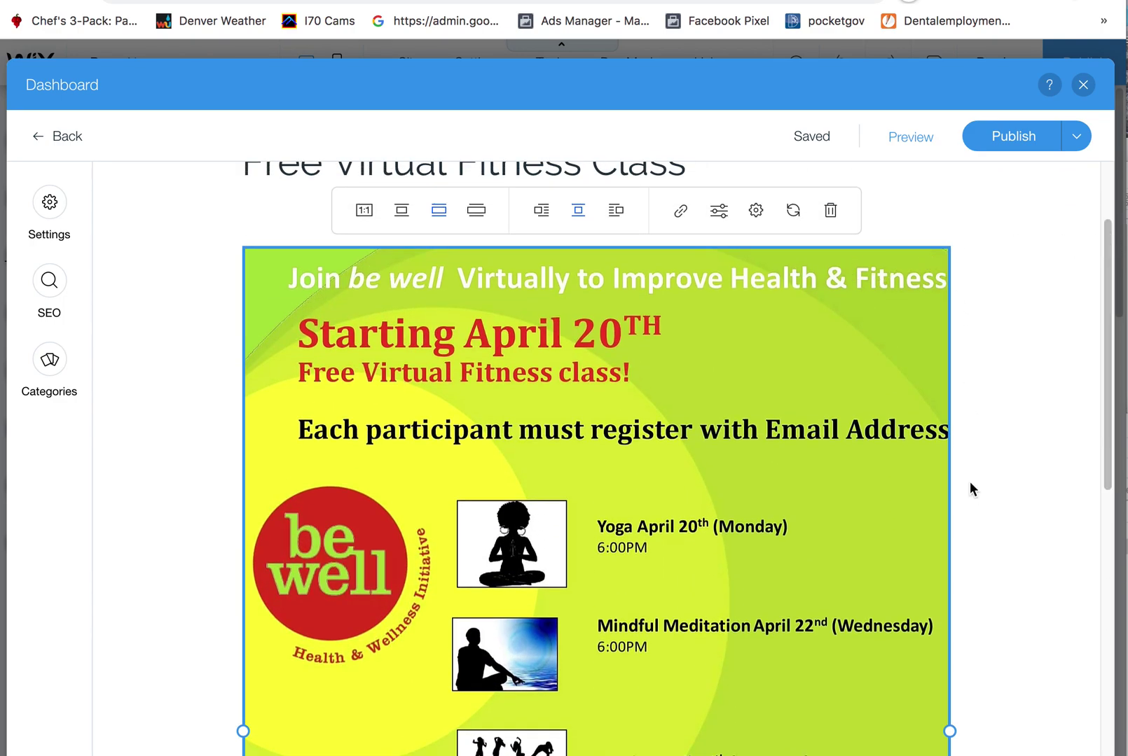
drag(1113, 370, 1112, 652)
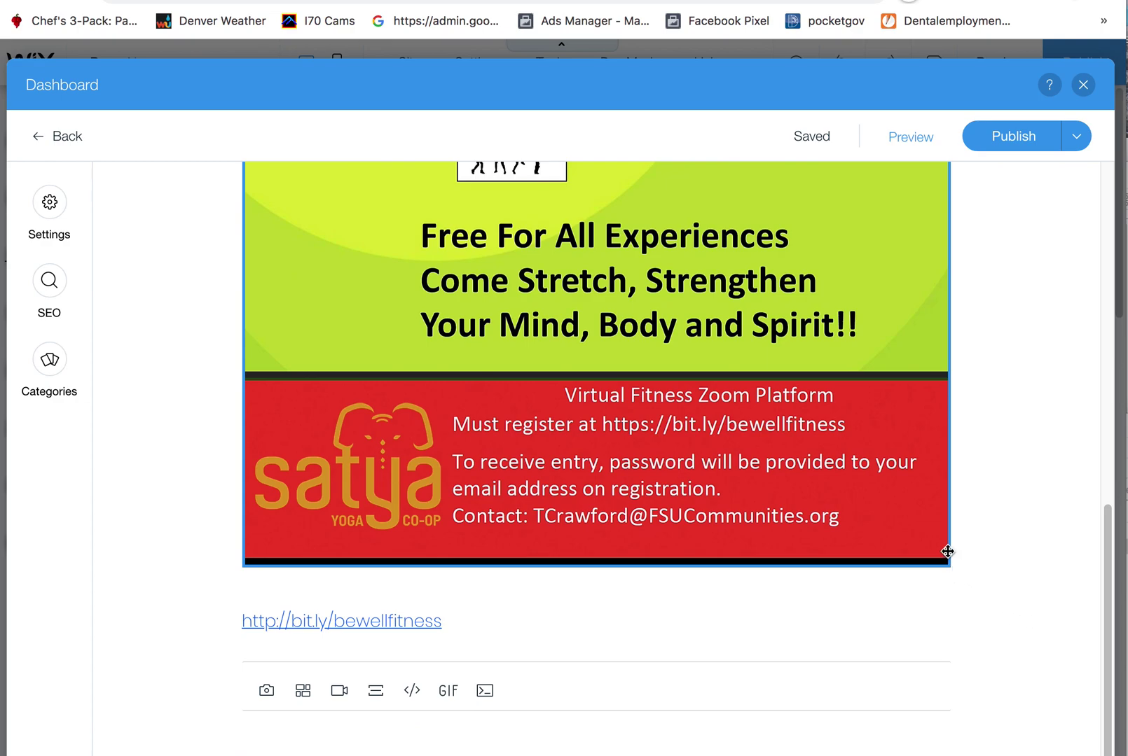
drag(947, 546, 819, 521)
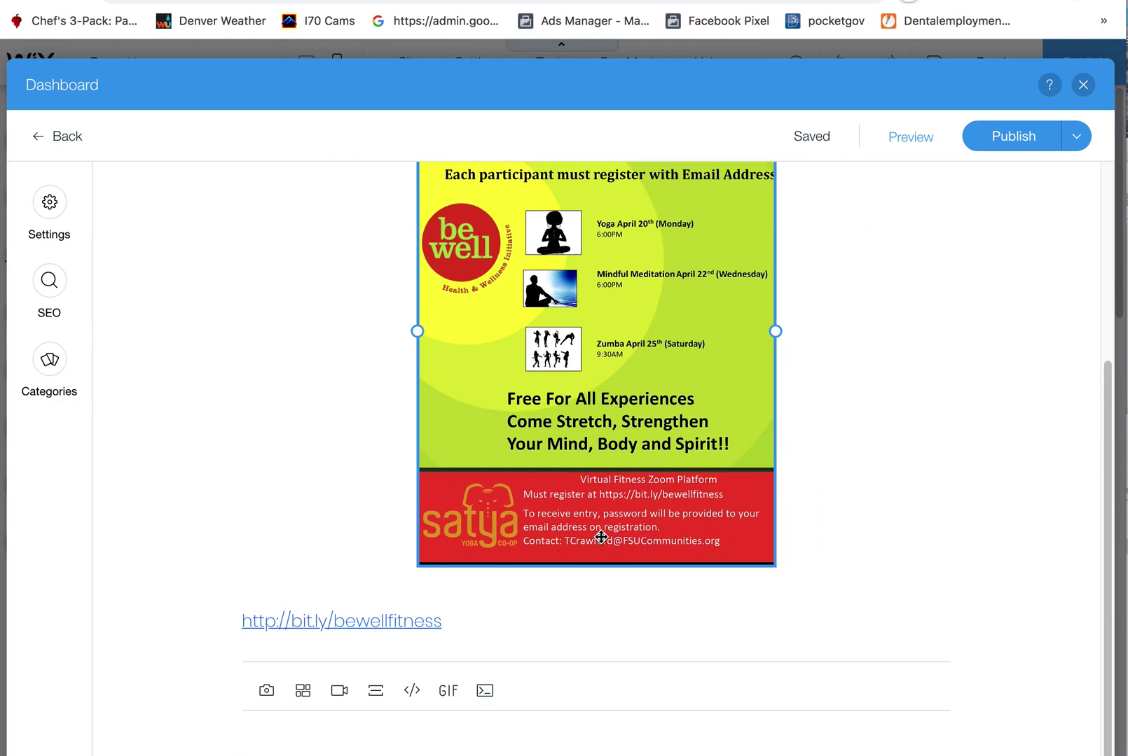
drag(1103, 481, 1089, 403)
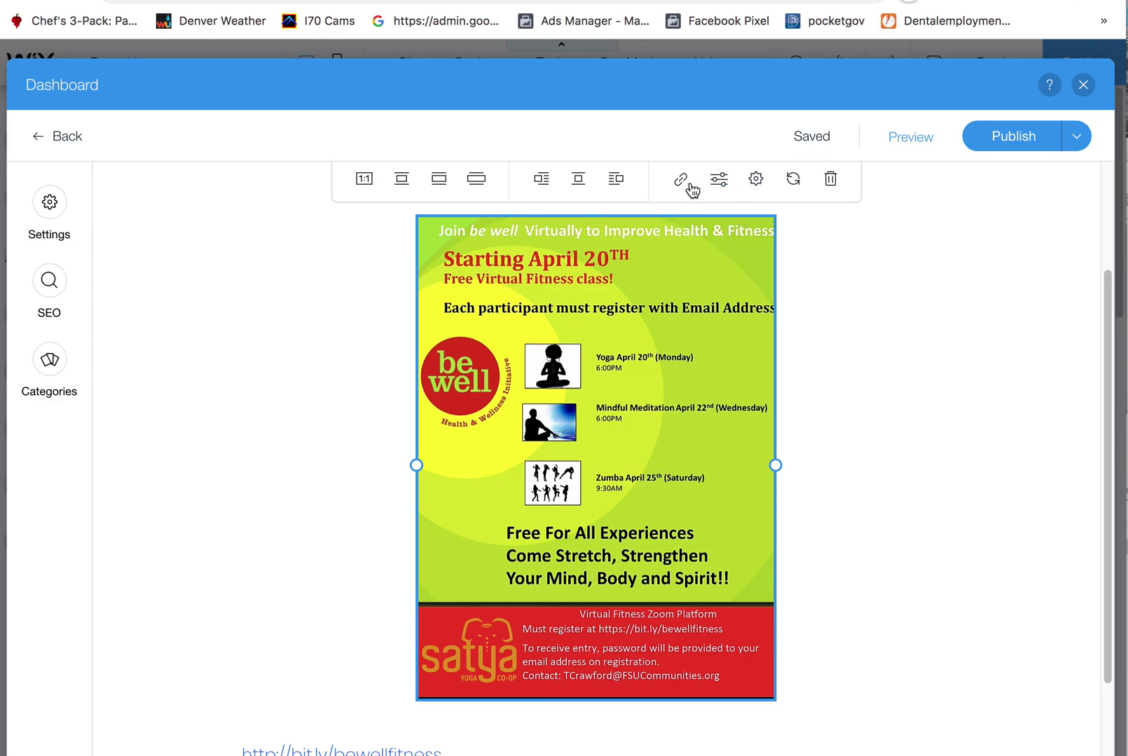
Step: Set the flyer image's bit.ly/bewellfitness link to open in a new tab, saving the image settings
click(748, 184)
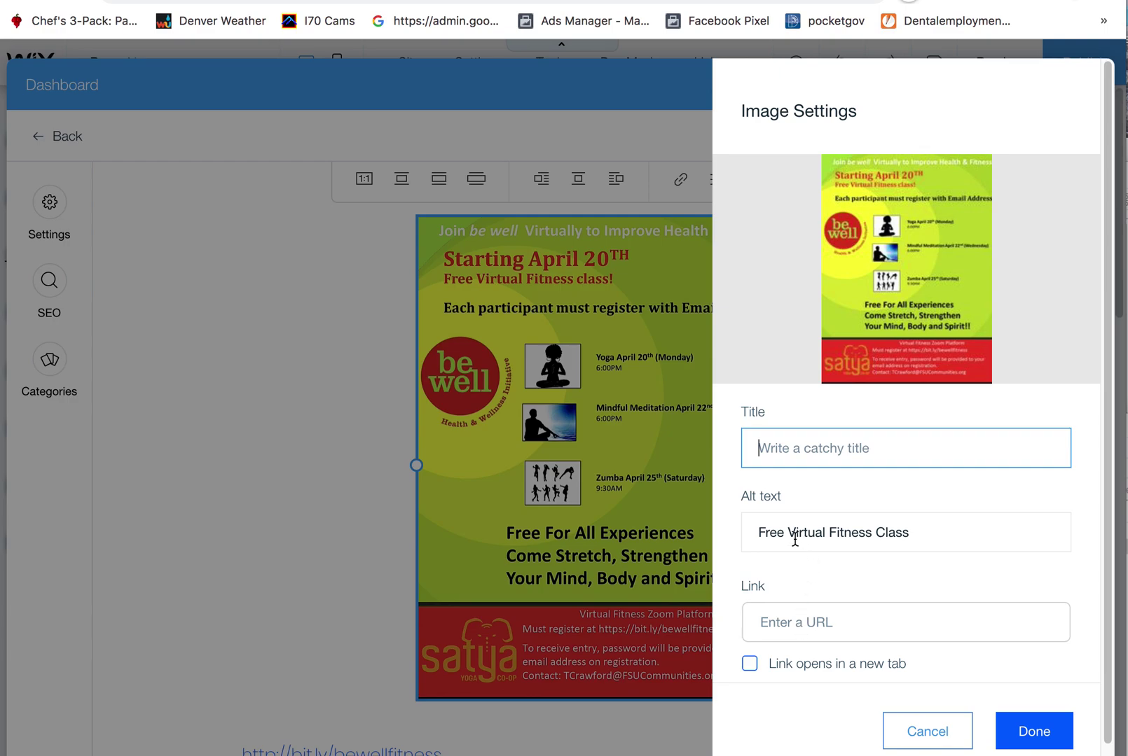
click(780, 621)
text(http://bit.ly/bewellfitness)
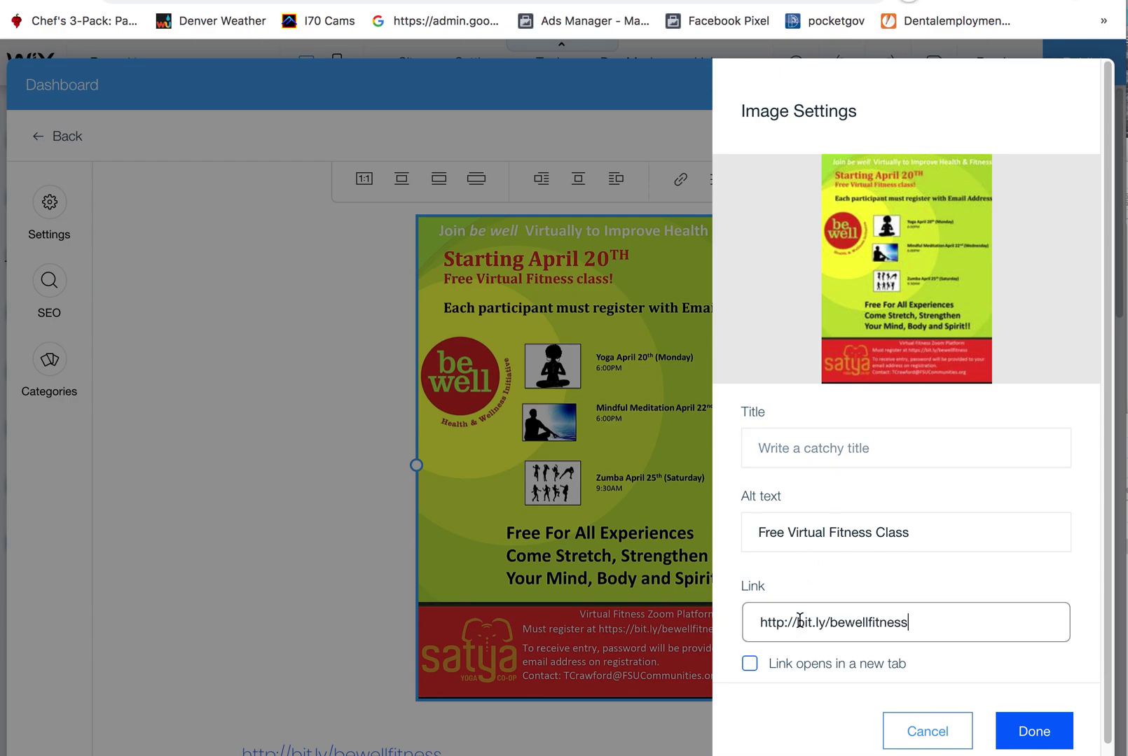
click(754, 668)
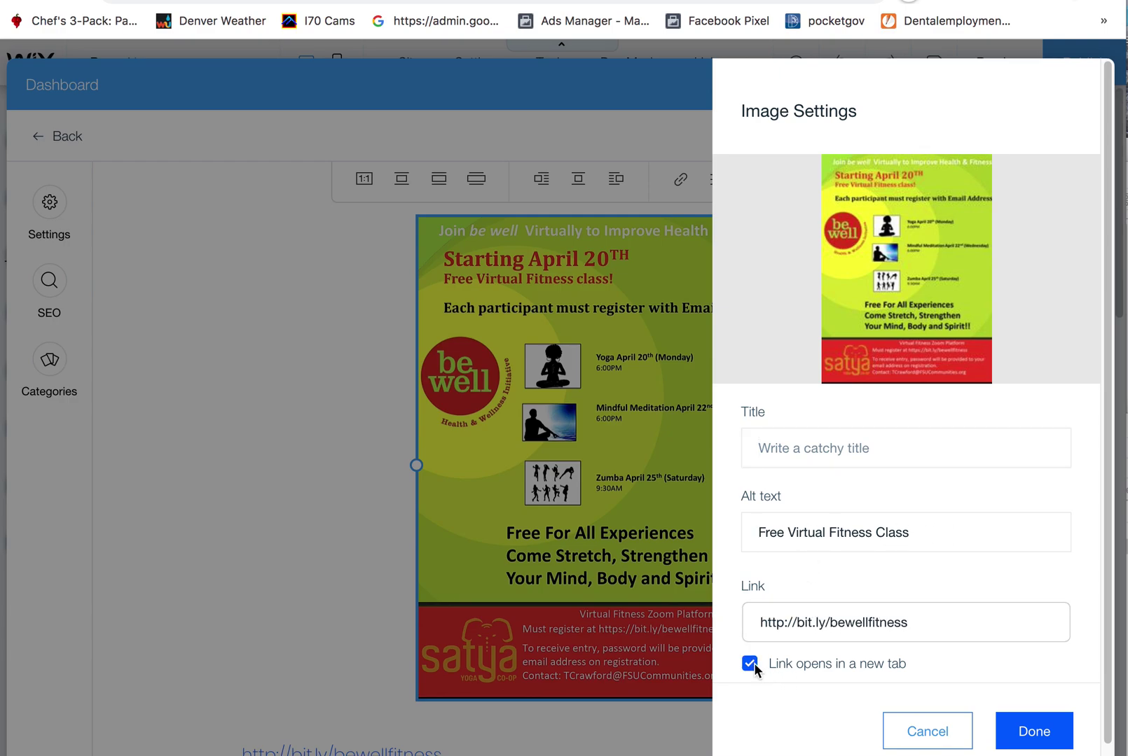
click(1034, 734)
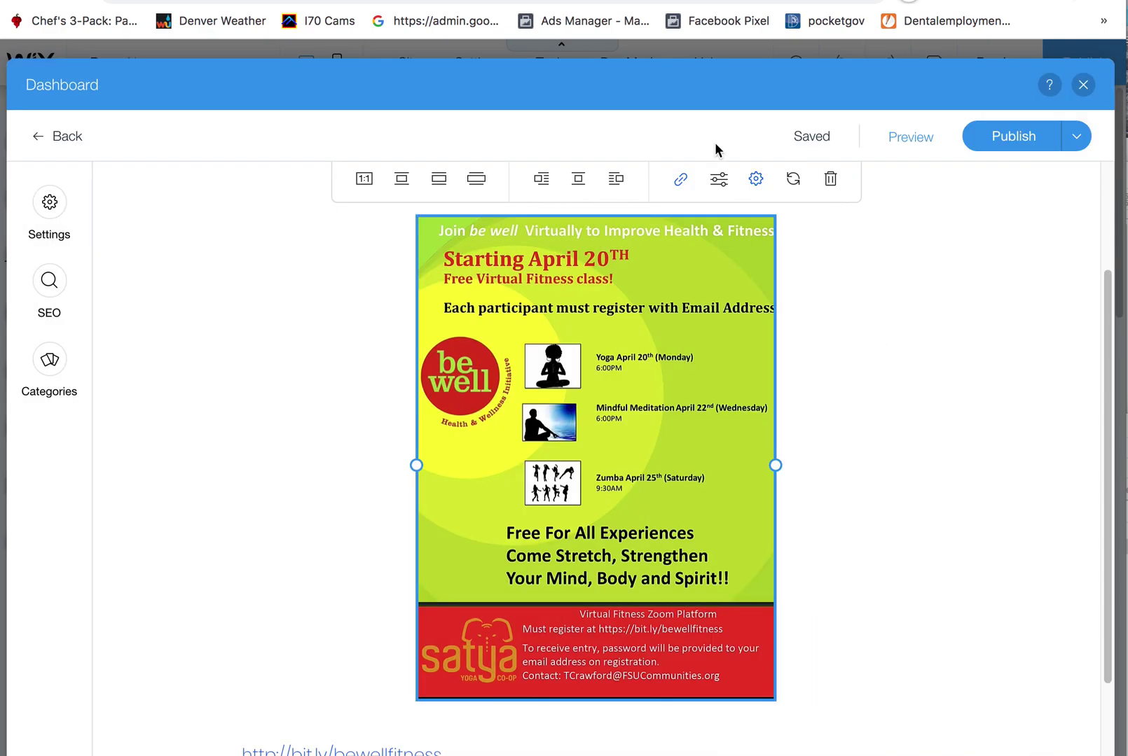
click(679, 180)
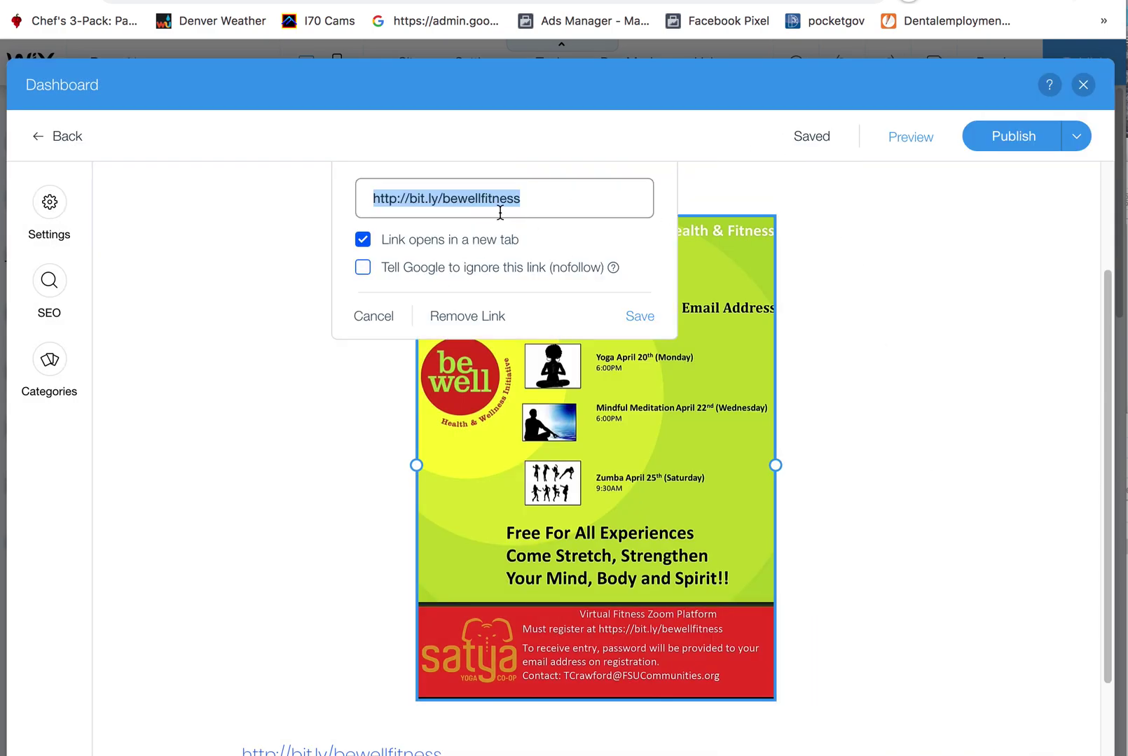
click(643, 319)
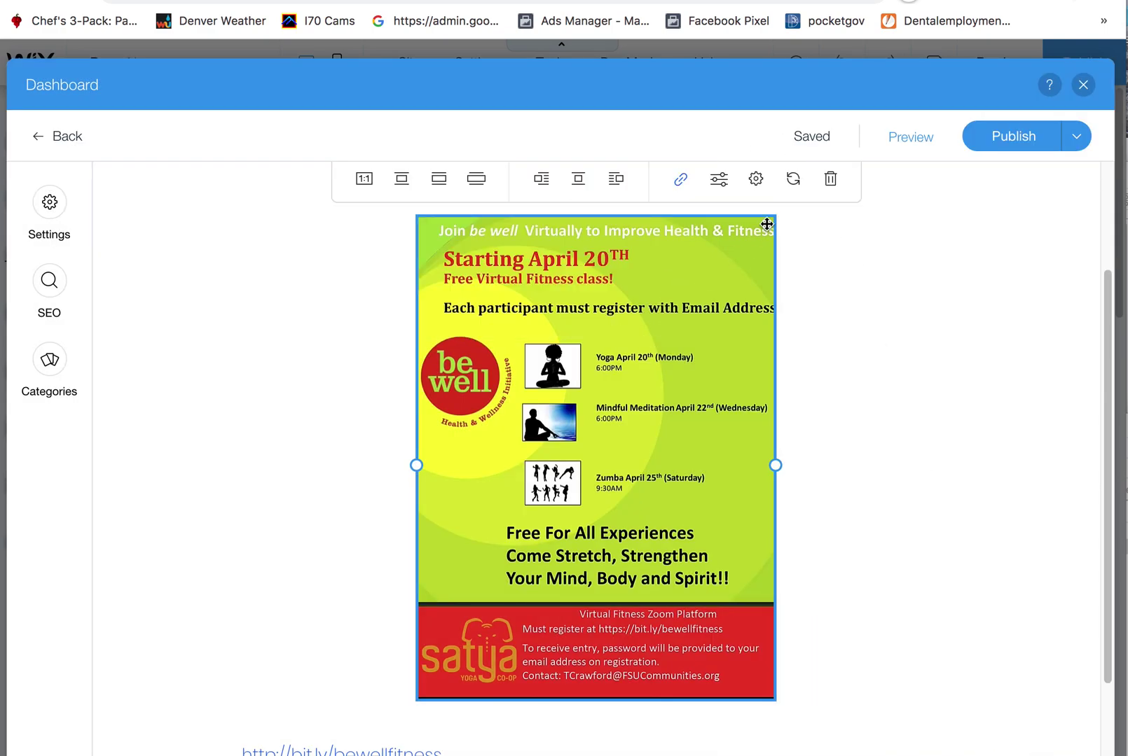
click(755, 180)
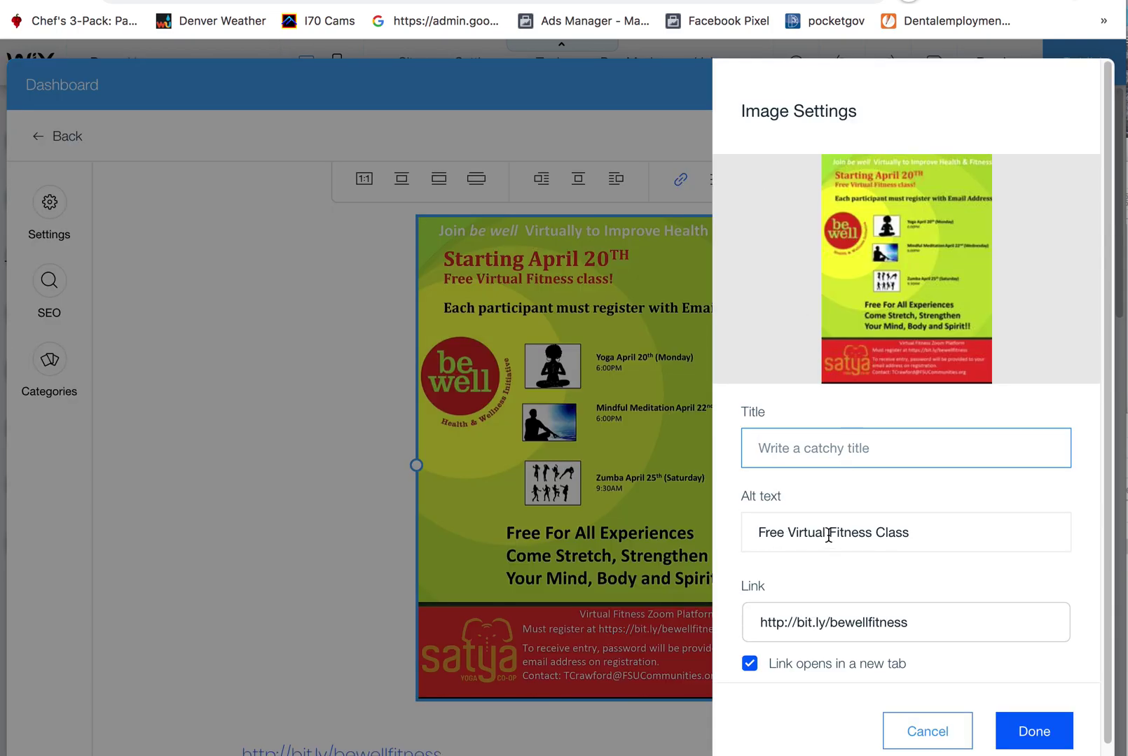
click(1030, 739)
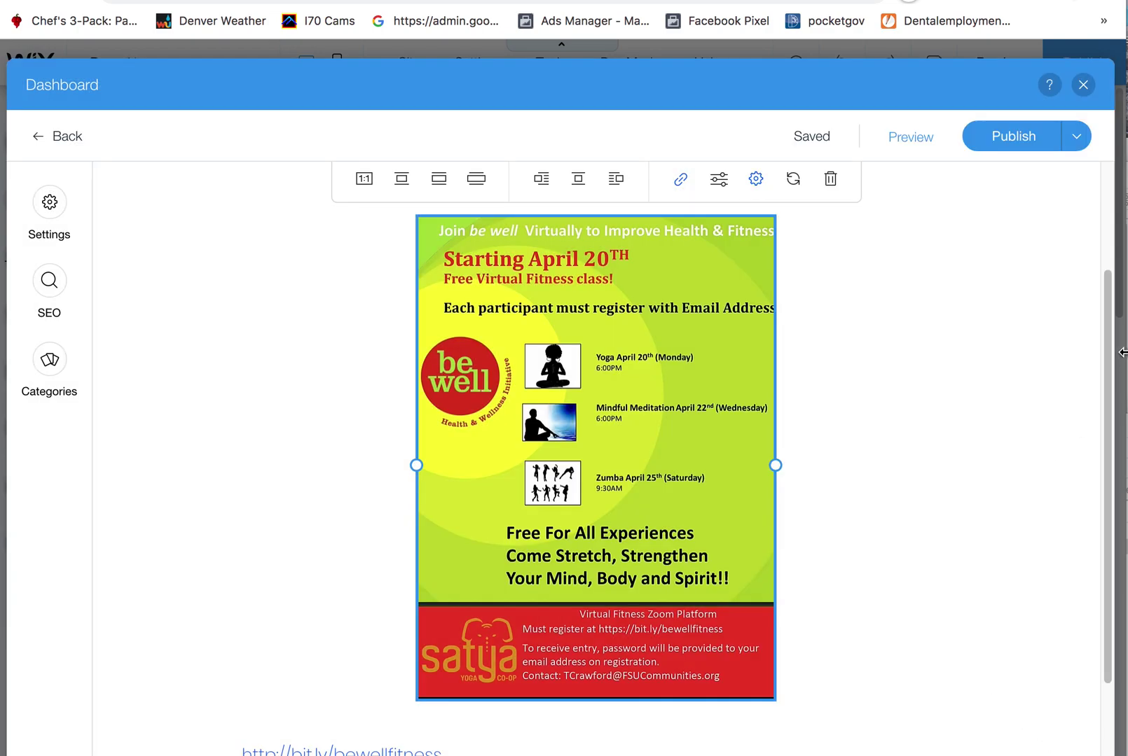
drag(1107, 371, 1097, 487)
click(461, 593)
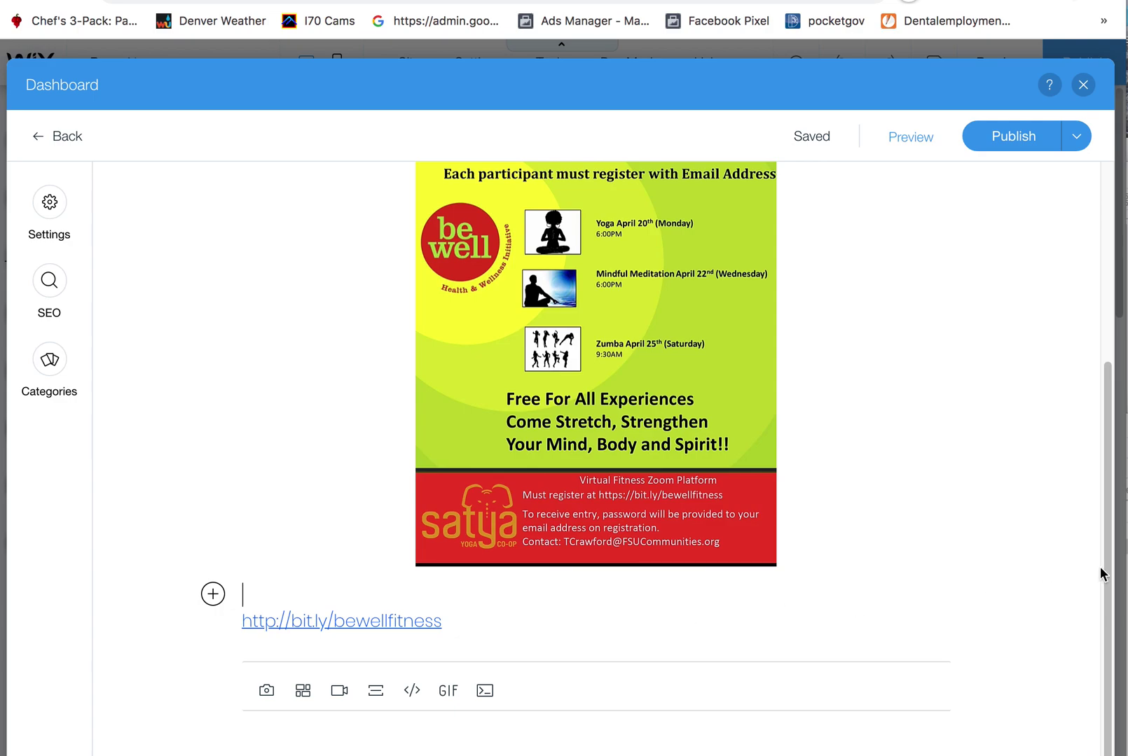
drag(1100, 574, 1110, 502)
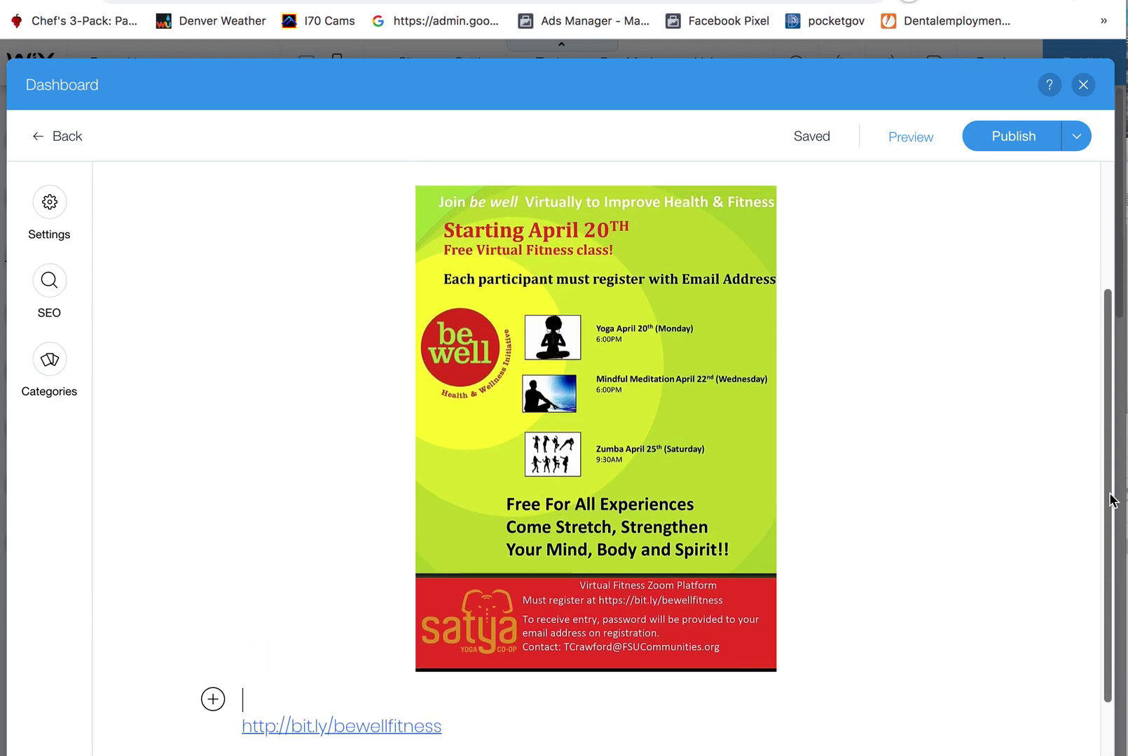
text(B)
Step: Type 'be well is hosting free virtual fitness classes! Register at:' with 'Register at:' on its own line
key(BackSpace)
text(be)
key(BackSpace)
text(well is )
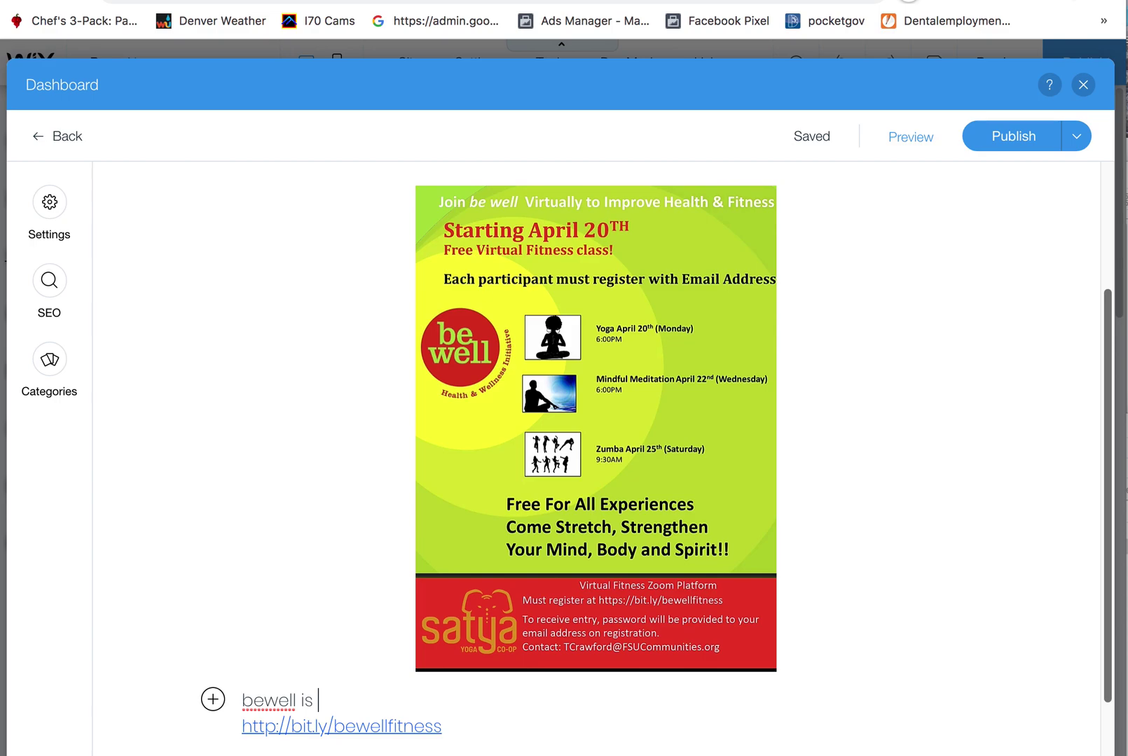
text(sponsor)
key(BackSpace)
key(BackSpace)
key(BackSpace)
key(BackSpace)
key(BackSpace)
key(BackSpace)
key(BackSpace)
key(BackSpace)
key(BackSpace)
text(is h)
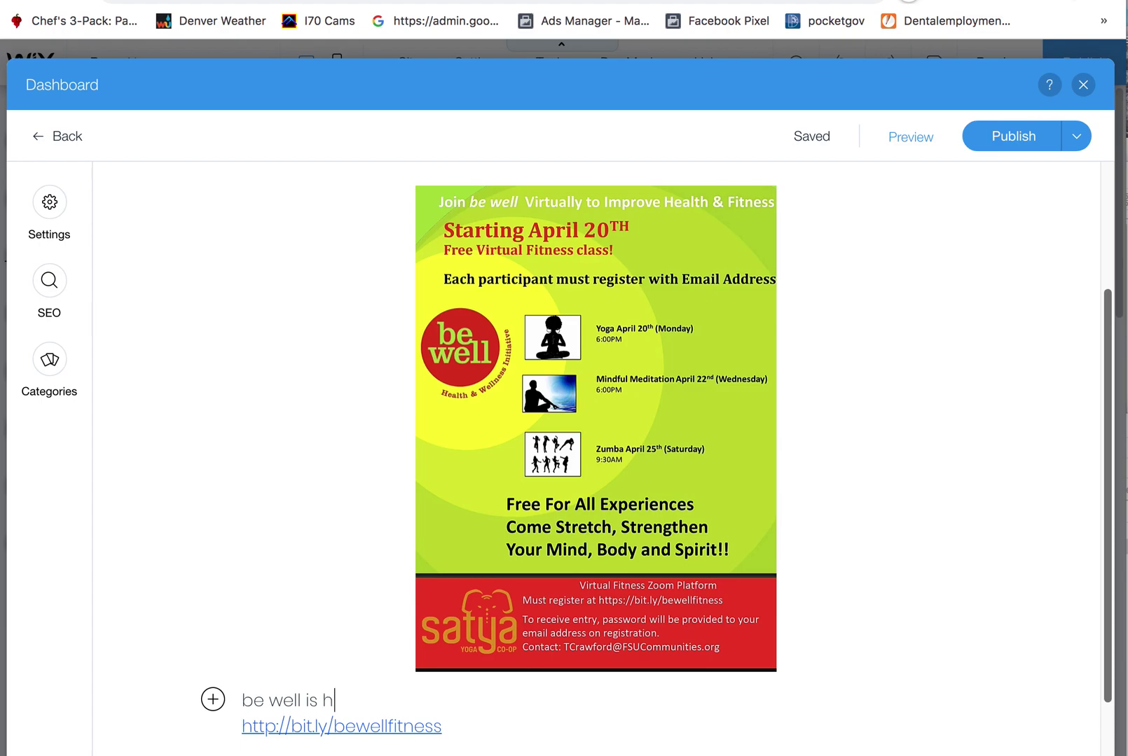
text(osting free virtu)
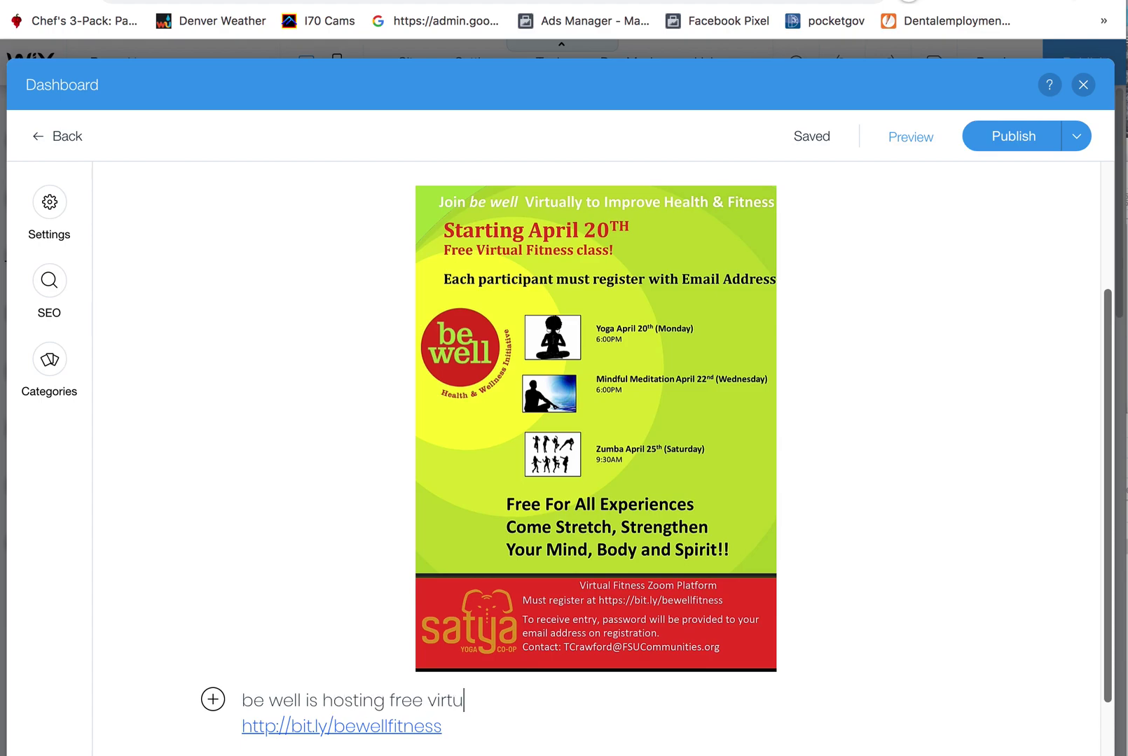
text(al fitness c)
text(las)
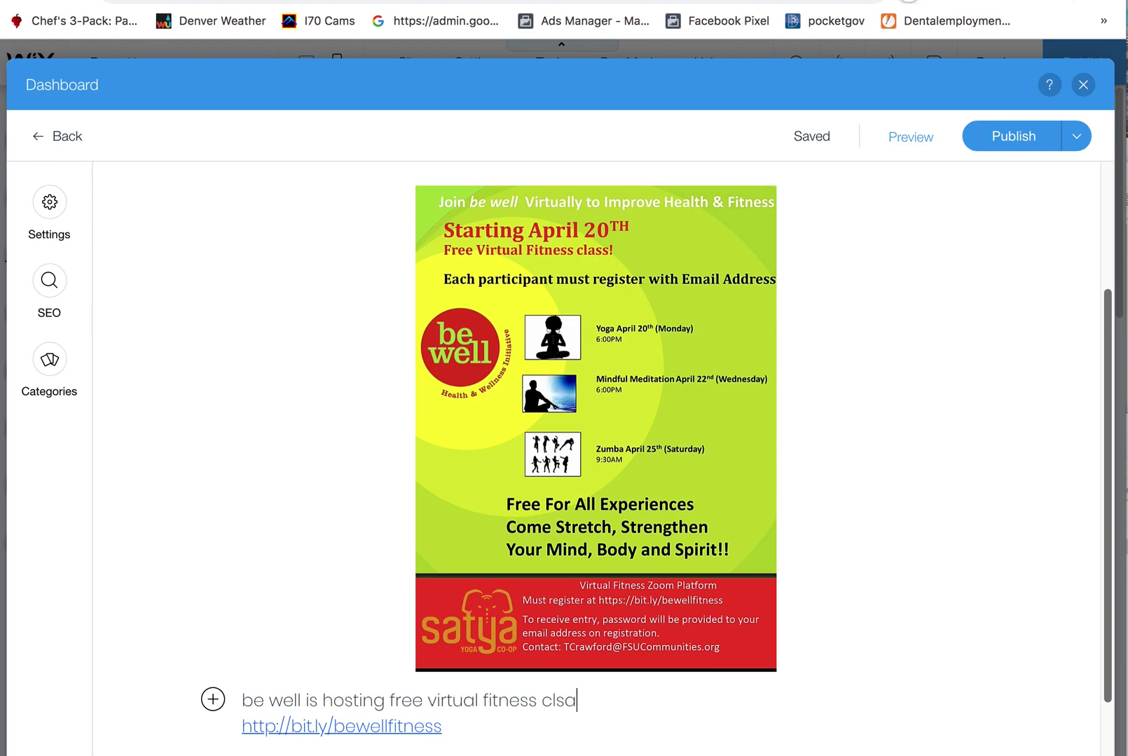
text(ses)
text(! Register at:)
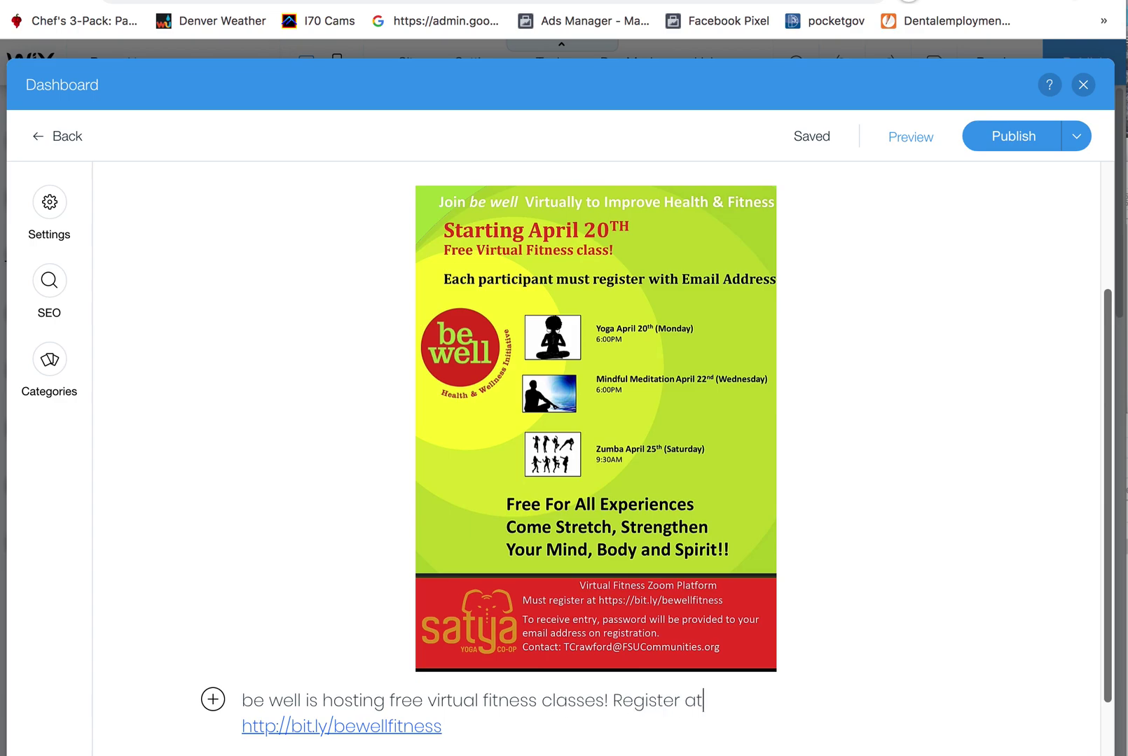
click(614, 701)
key(shift+Return)
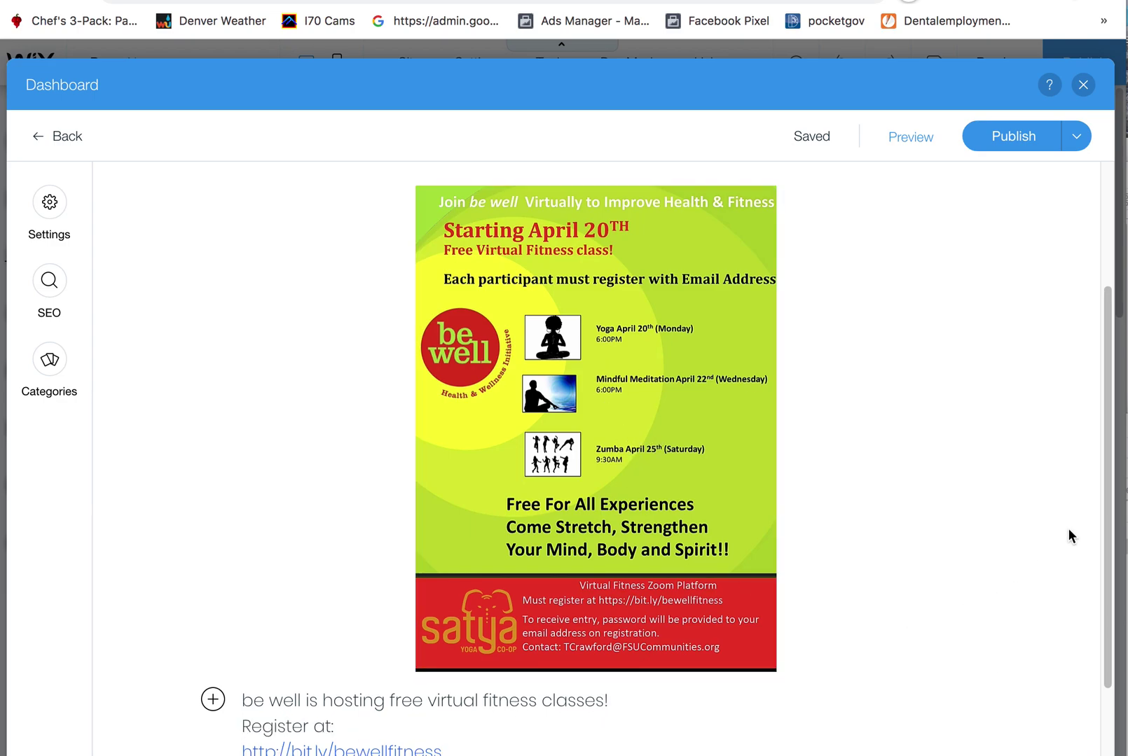
scroll(1115, 549, down, 2)
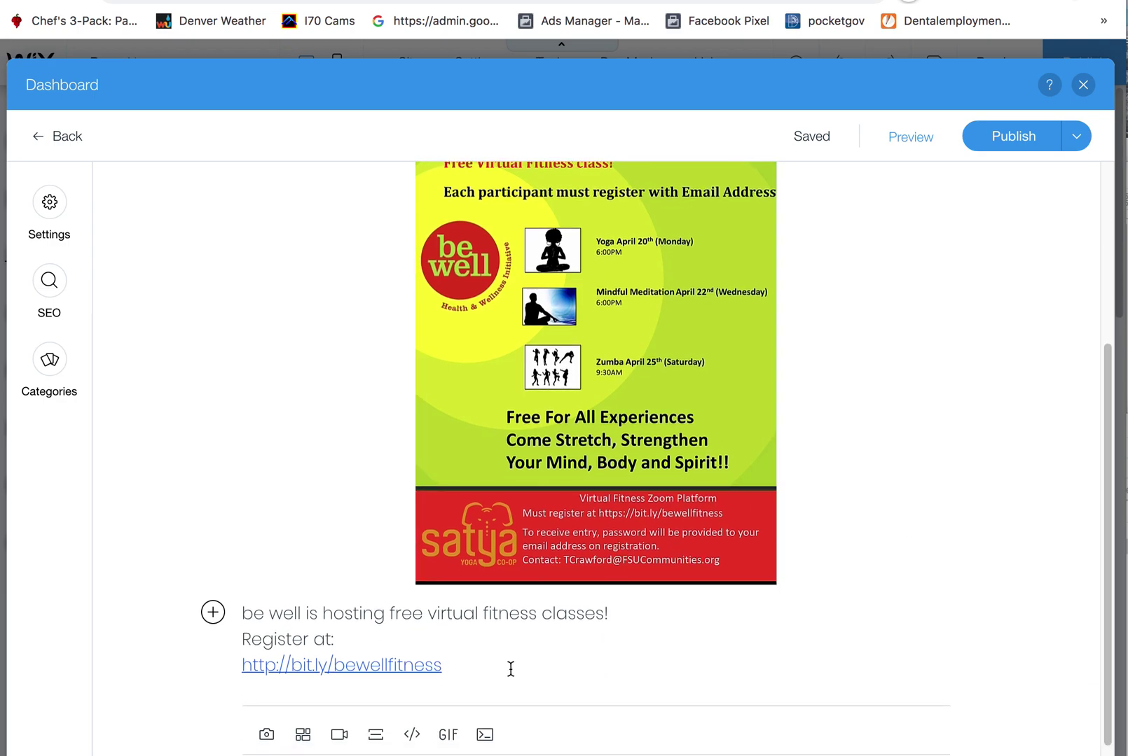
Step: Centre the three text lines, publish the updated post, and close the dashboard
drag(493, 664, 242, 612)
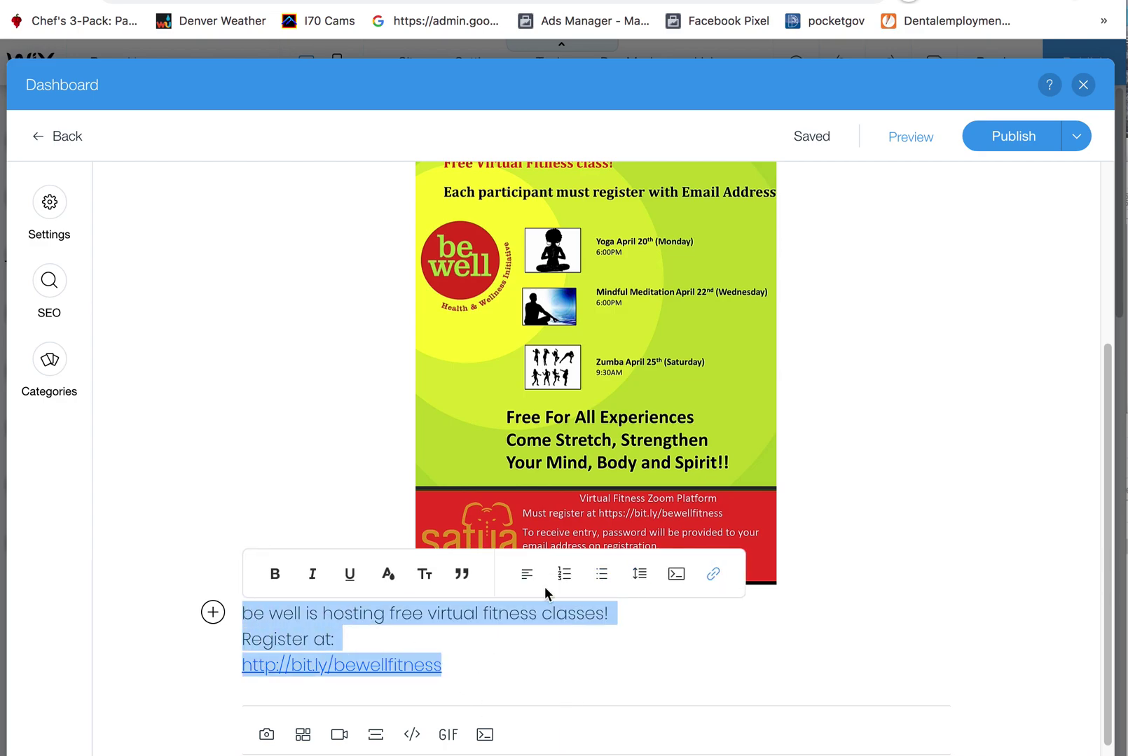
click(534, 582)
click(591, 639)
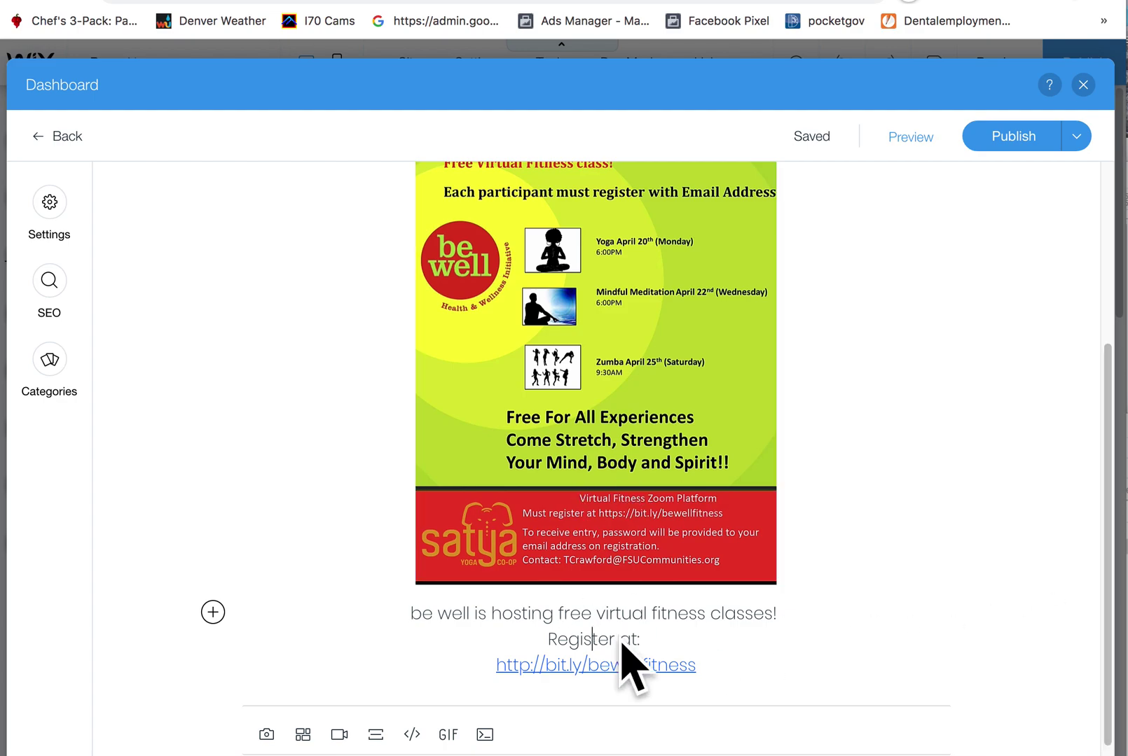
scroll(1107, 553, up, 5)
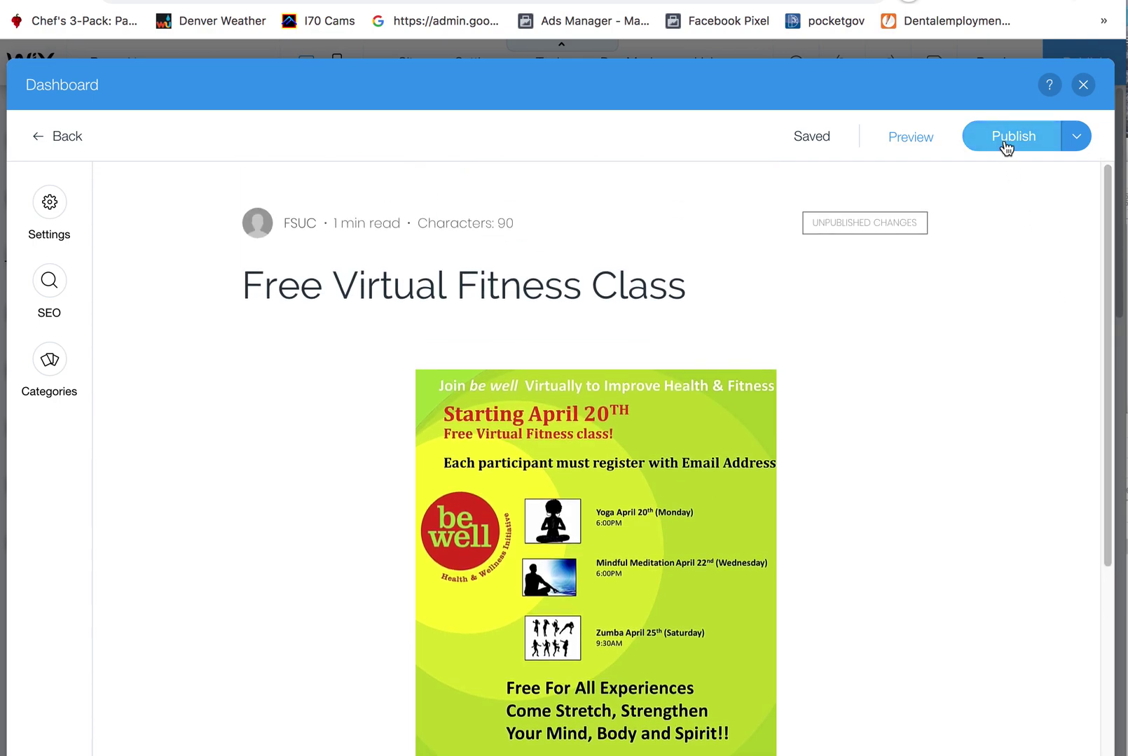
click(1006, 141)
click(1083, 85)
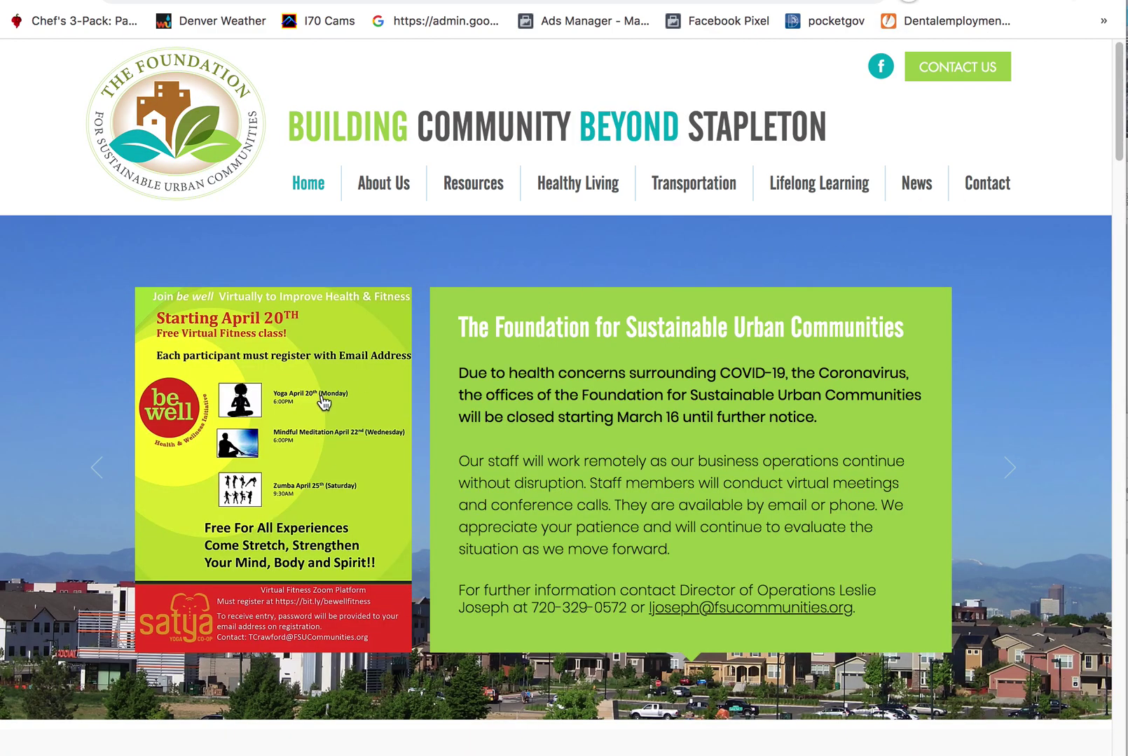
click(324, 402)
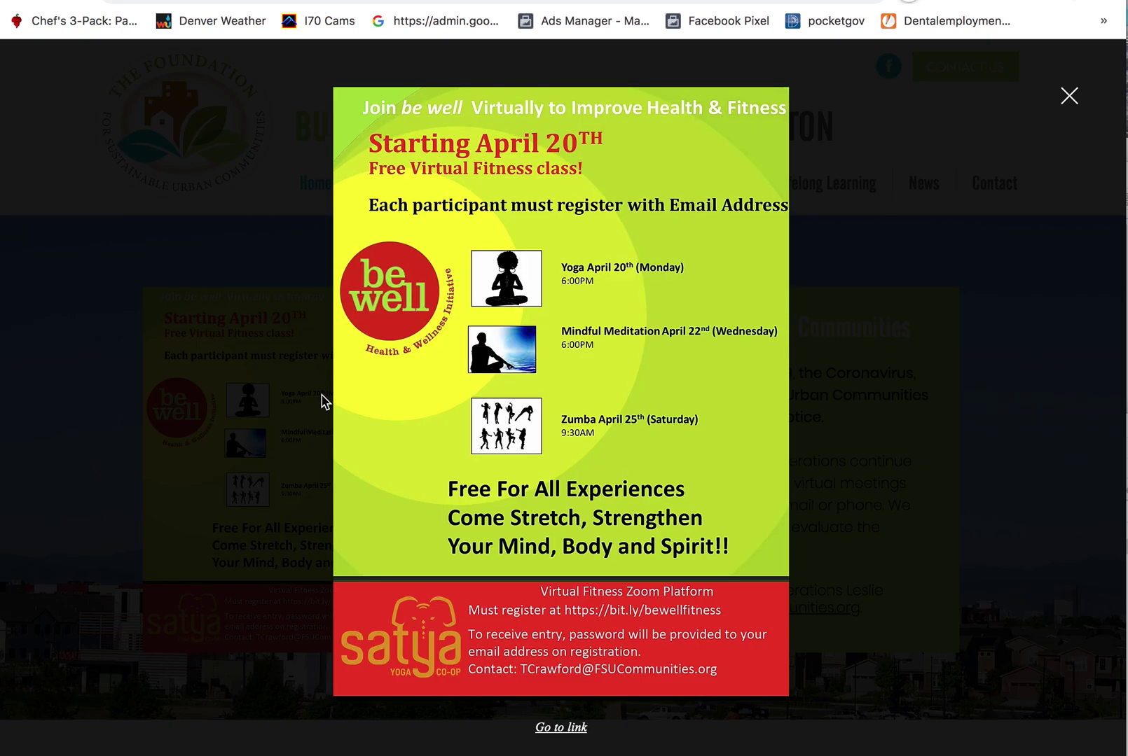
click(582, 710)
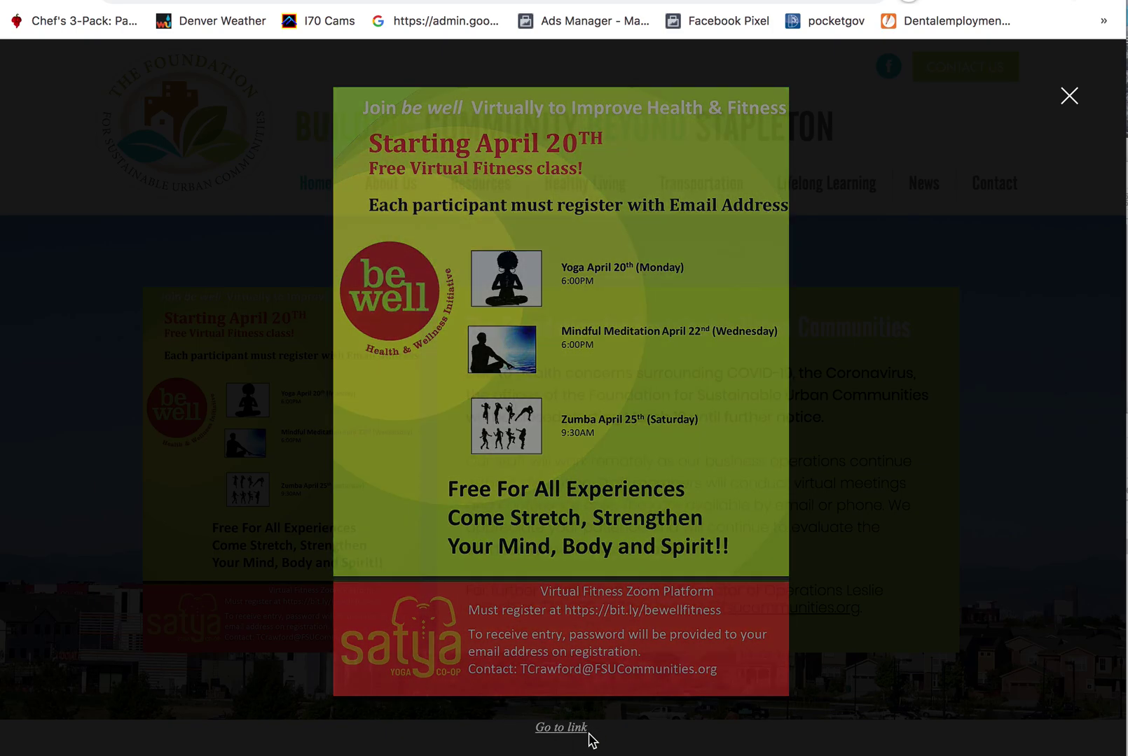
click(411, 470)
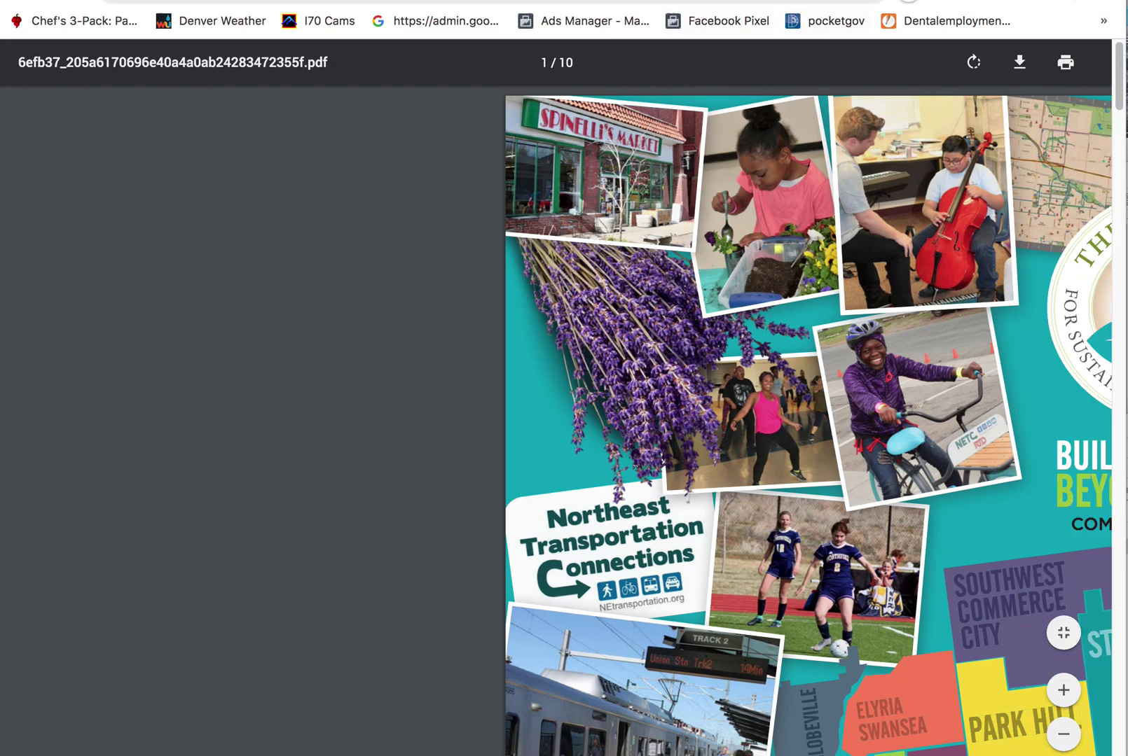
key(super+w)
click(1066, 96)
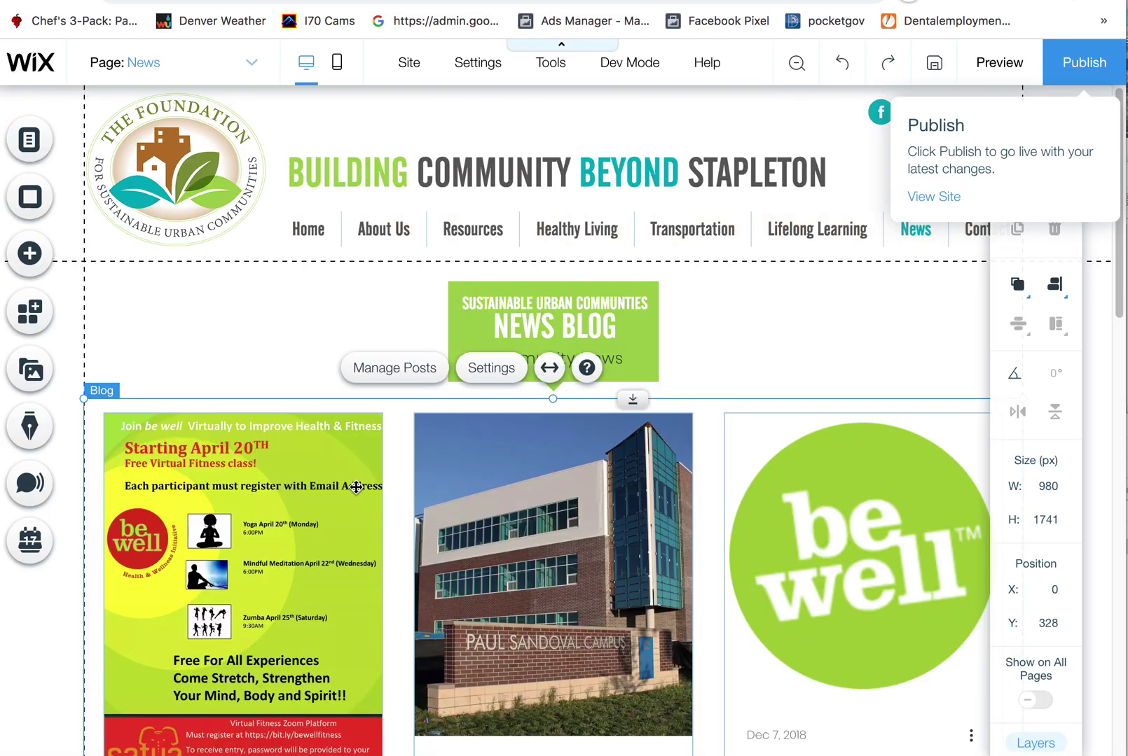
Step: On the Home page, set the flyer's 'When image is clicked' option to 'A link opens'
click(156, 70)
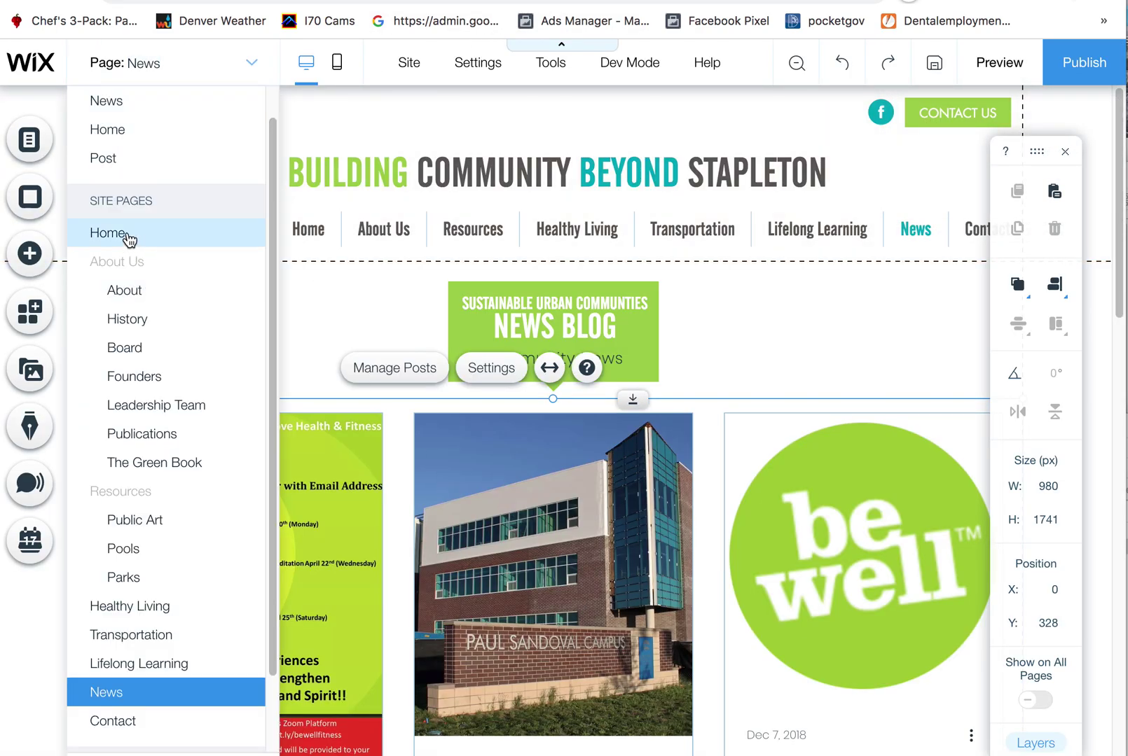
click(154, 234)
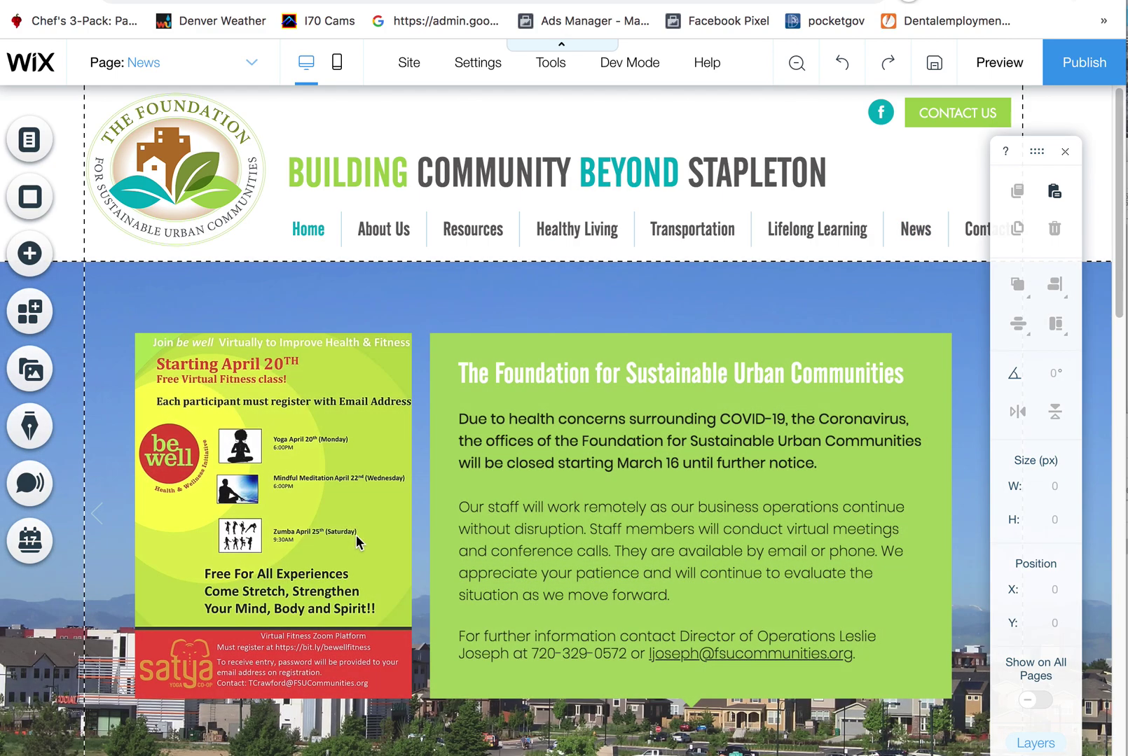
click(356, 535)
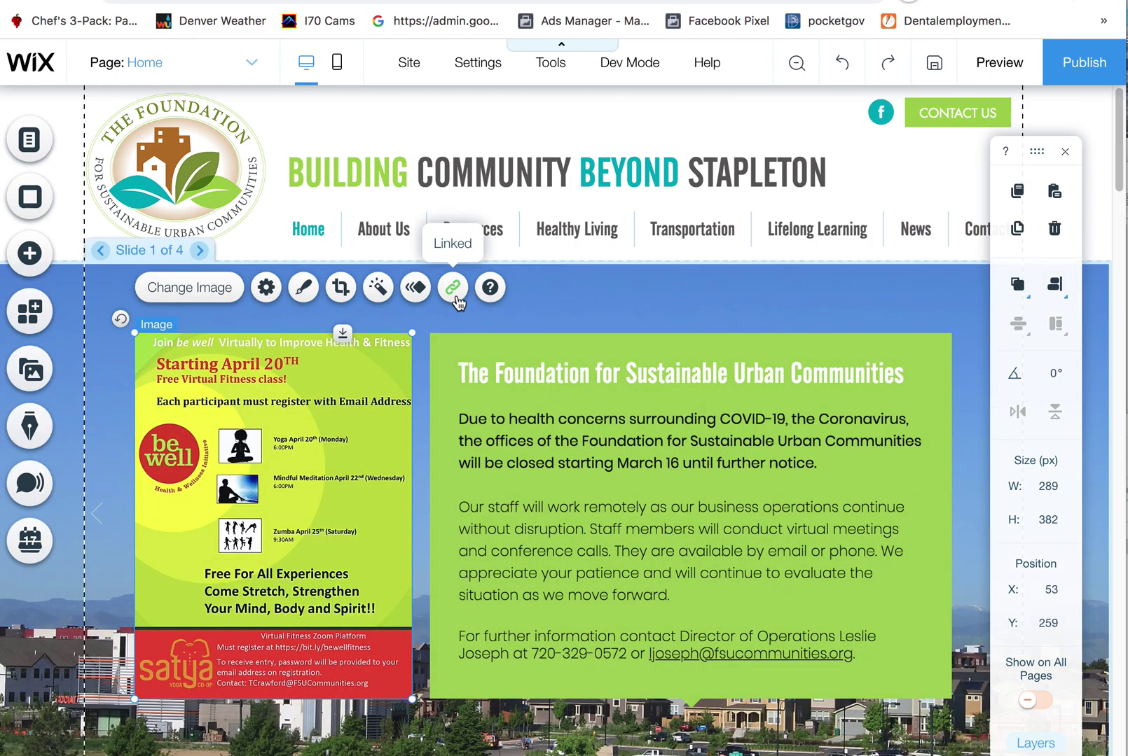
click(267, 288)
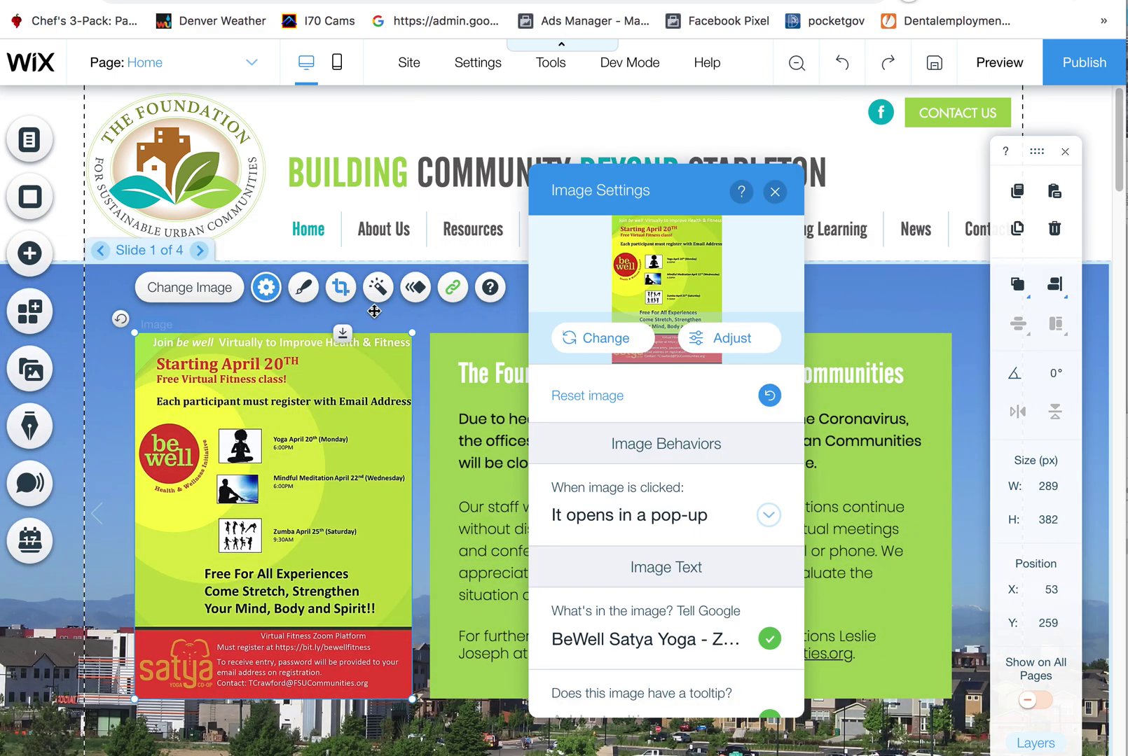
click(632, 529)
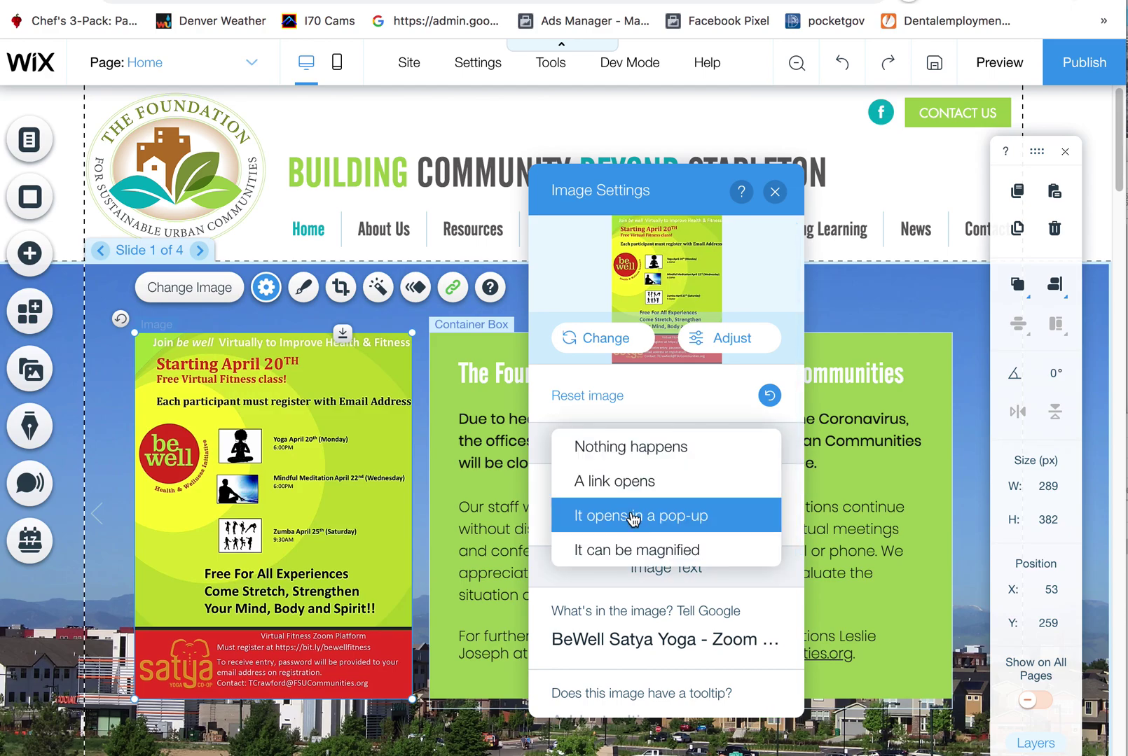
click(618, 484)
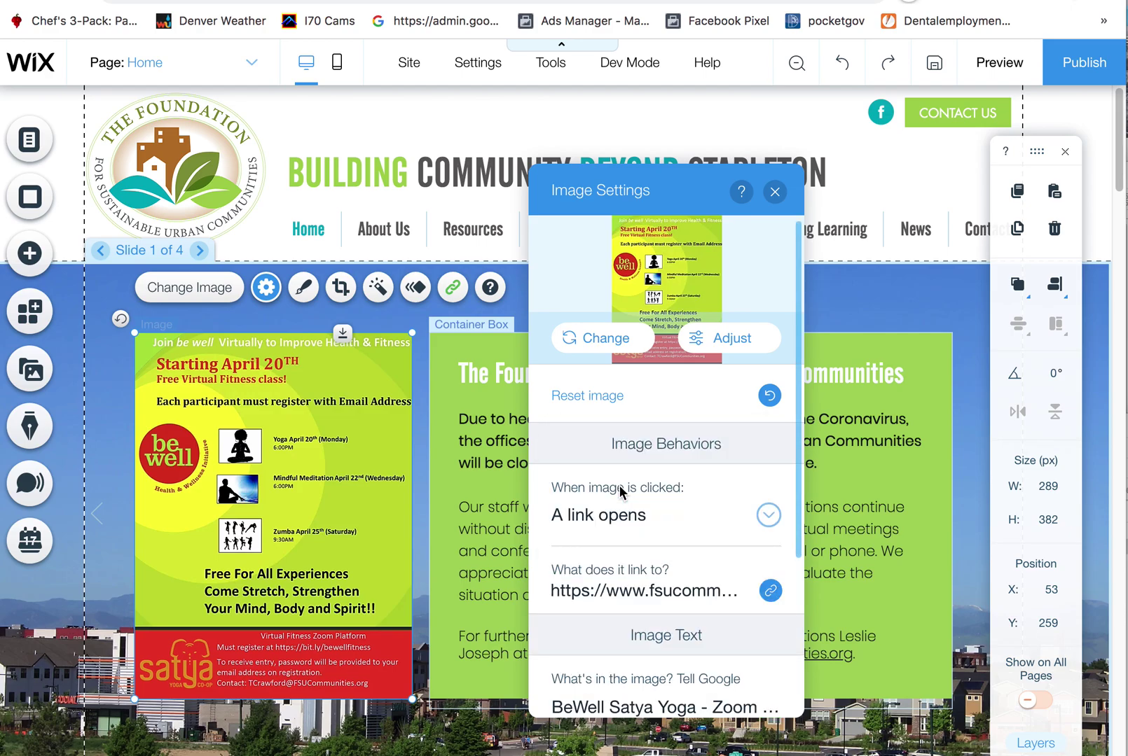
click(660, 593)
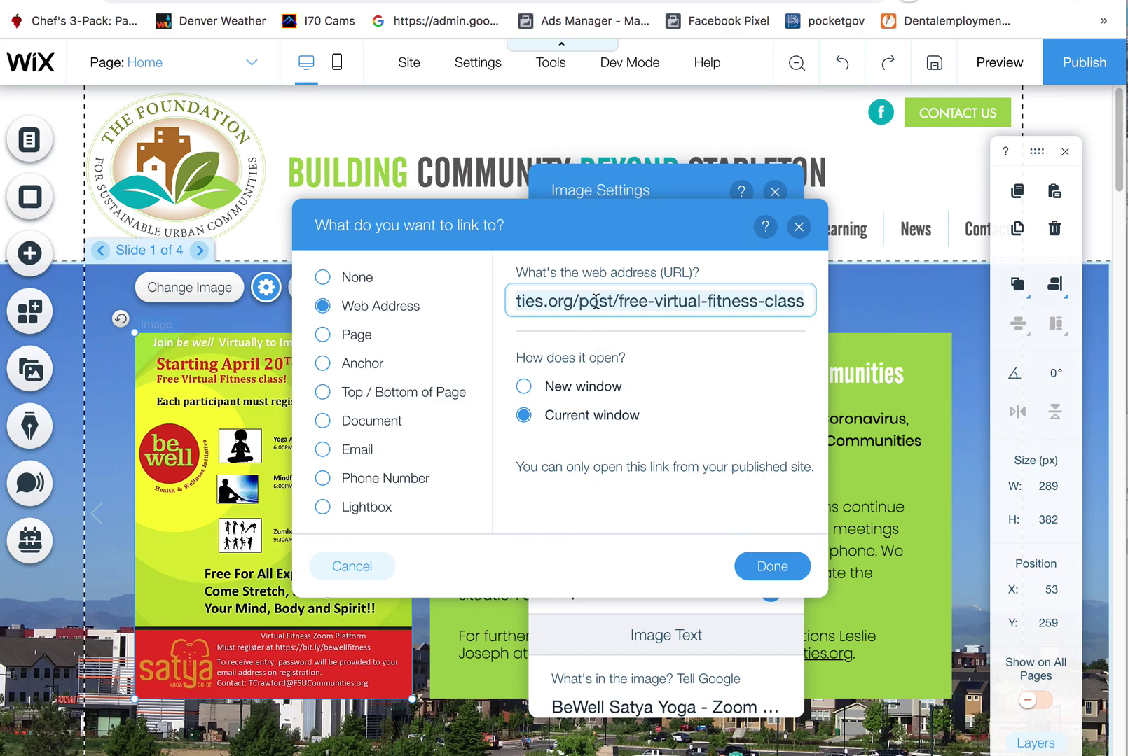
key(ctrl+a)
text(http://bit.ly/bewellfitness)
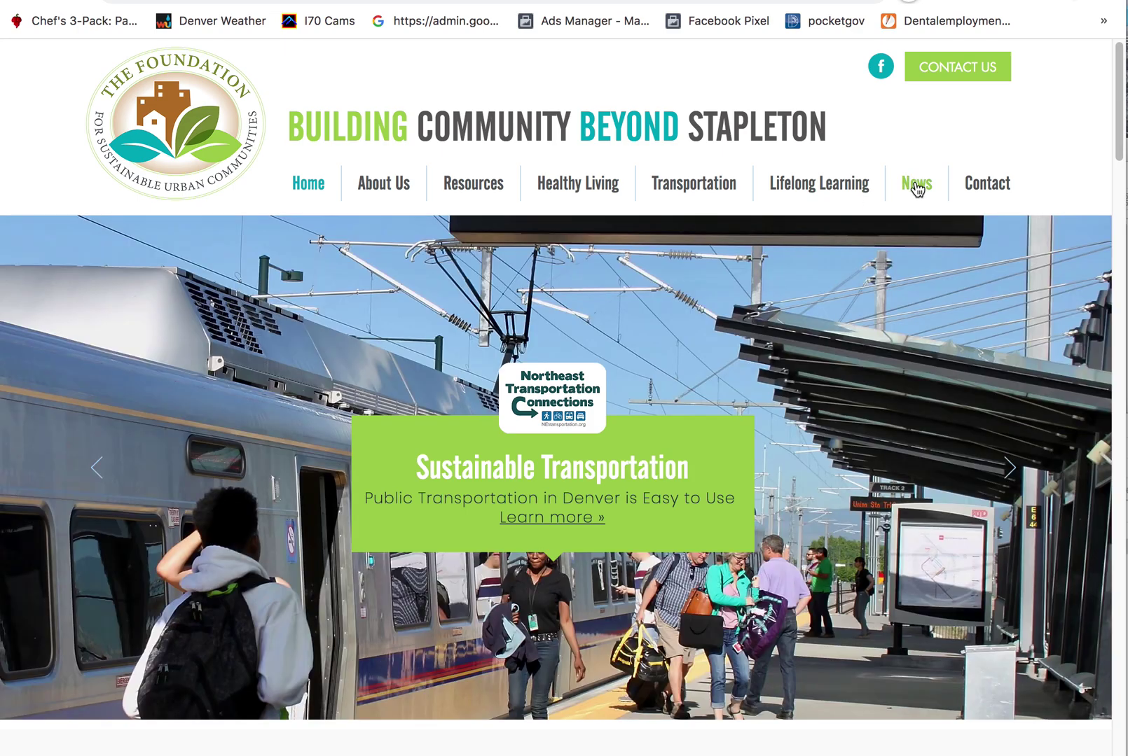
click(917, 185)
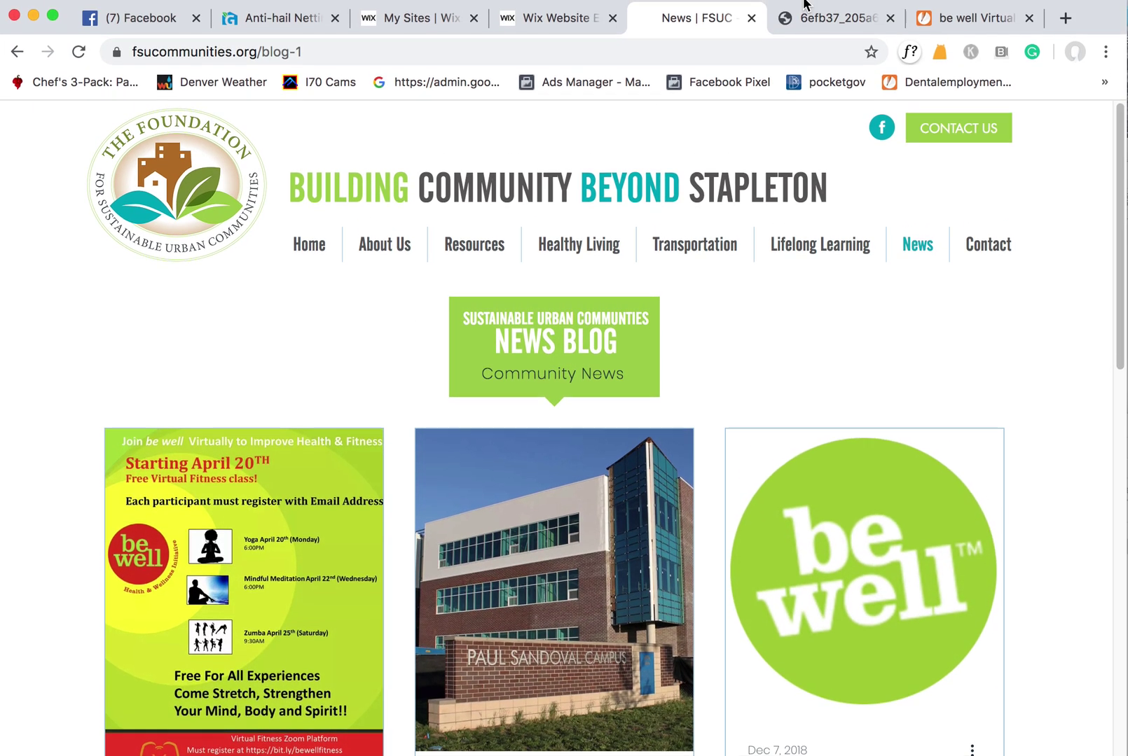
click(161, 596)
click(264, 51)
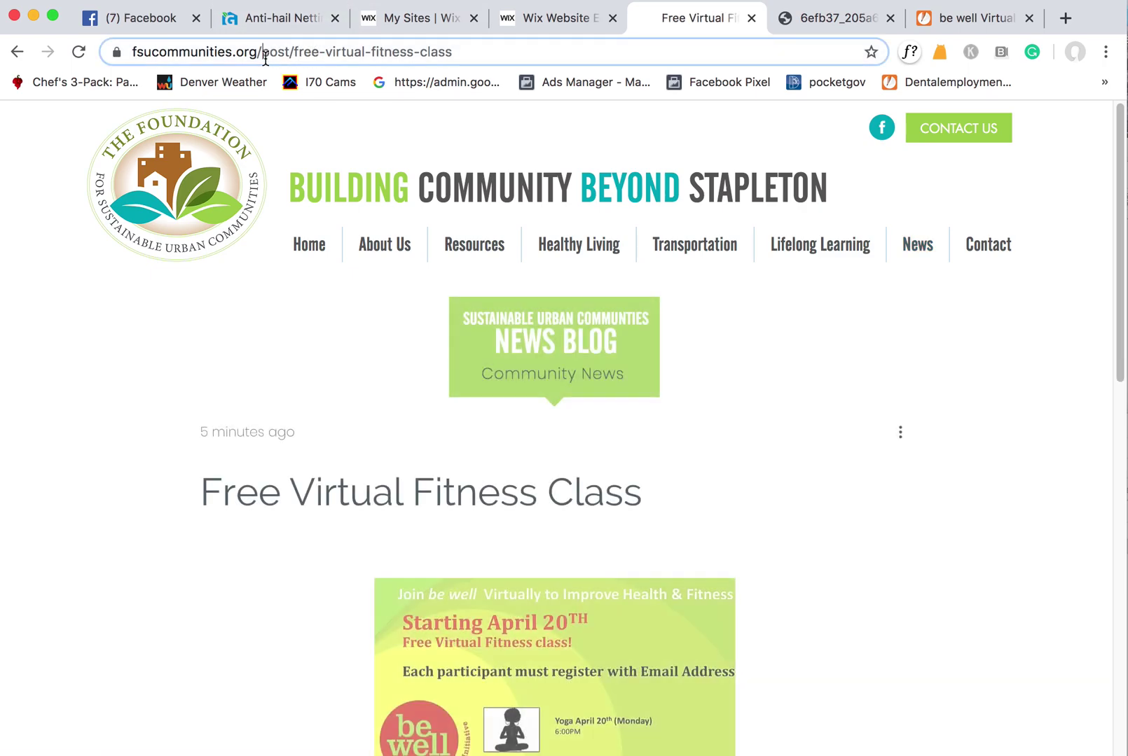
Step: Paste the Free Virtual Fitness Class post URL as the flyer's web address, publish, and view the site
click(548, 27)
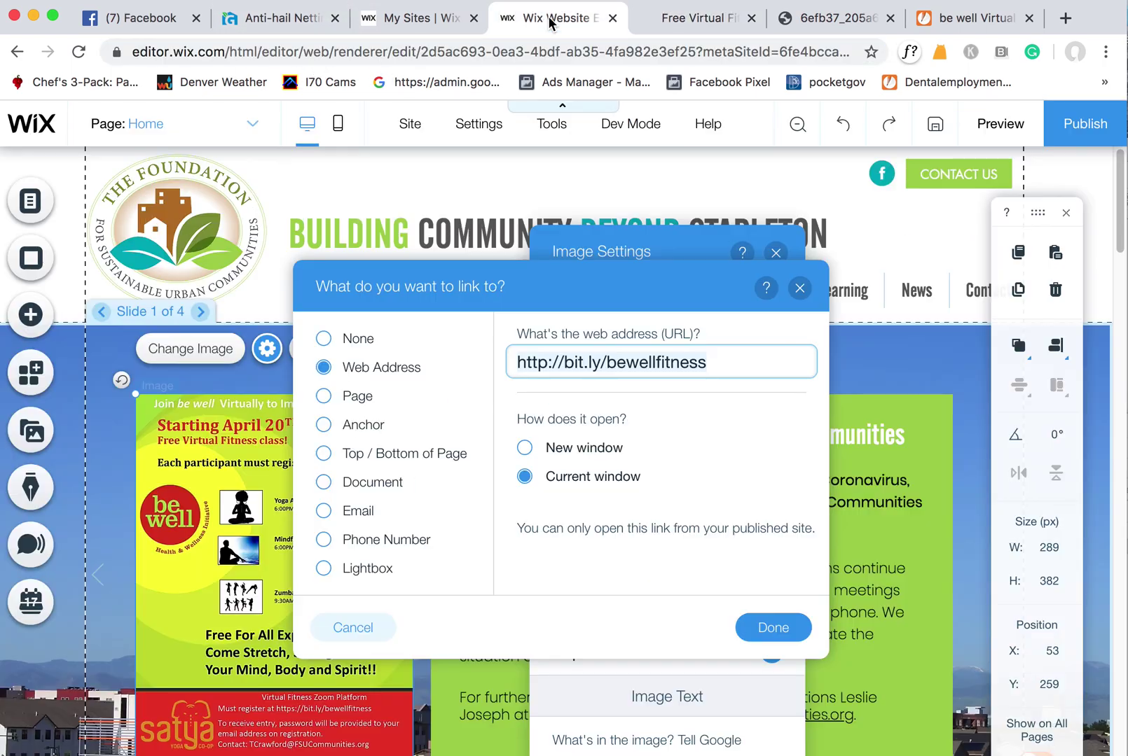
key(super+a)
key(super+v)
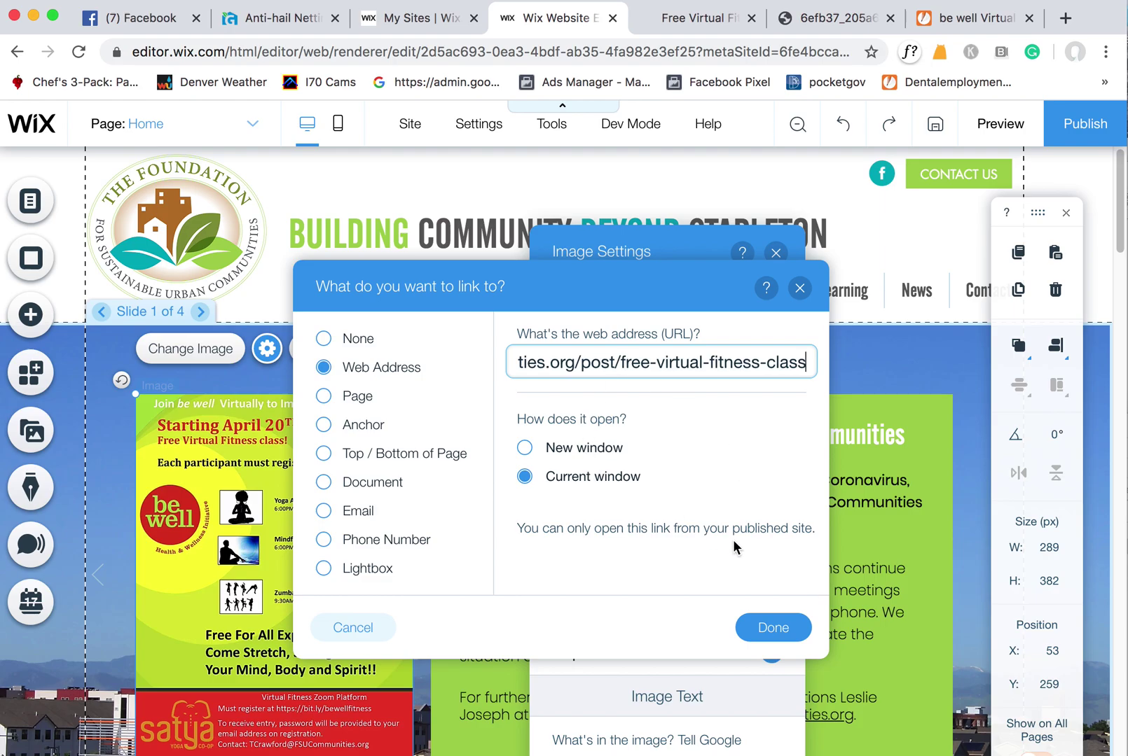
click(797, 630)
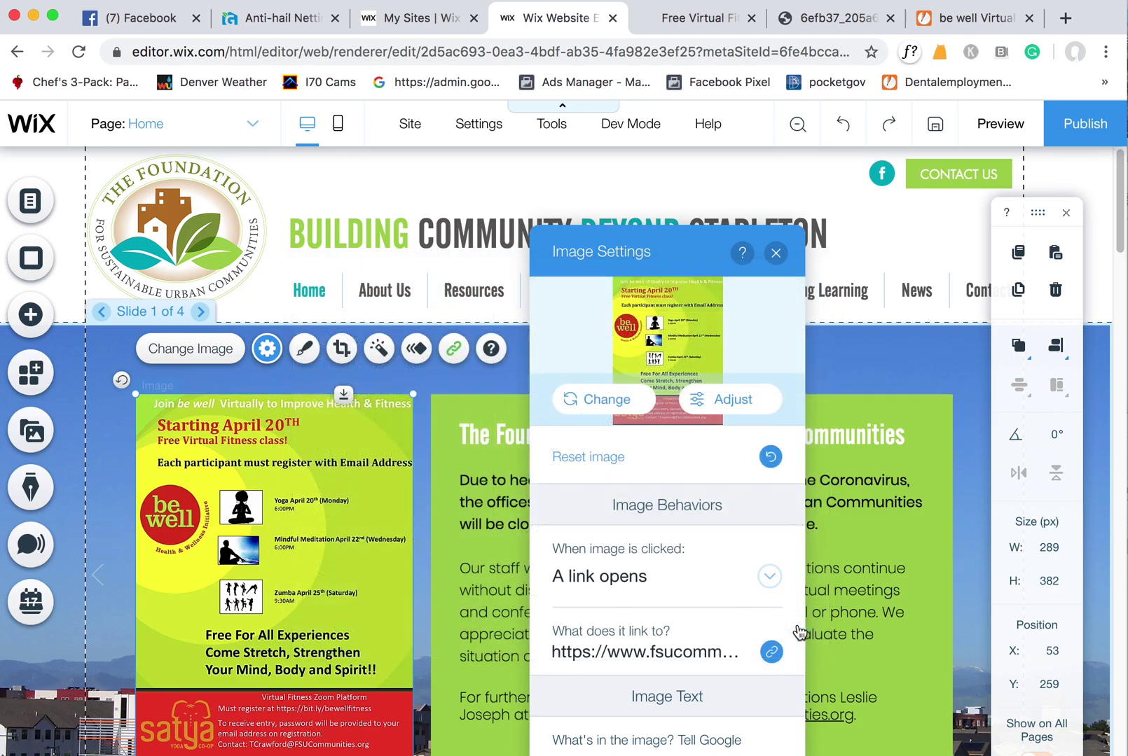
click(1082, 125)
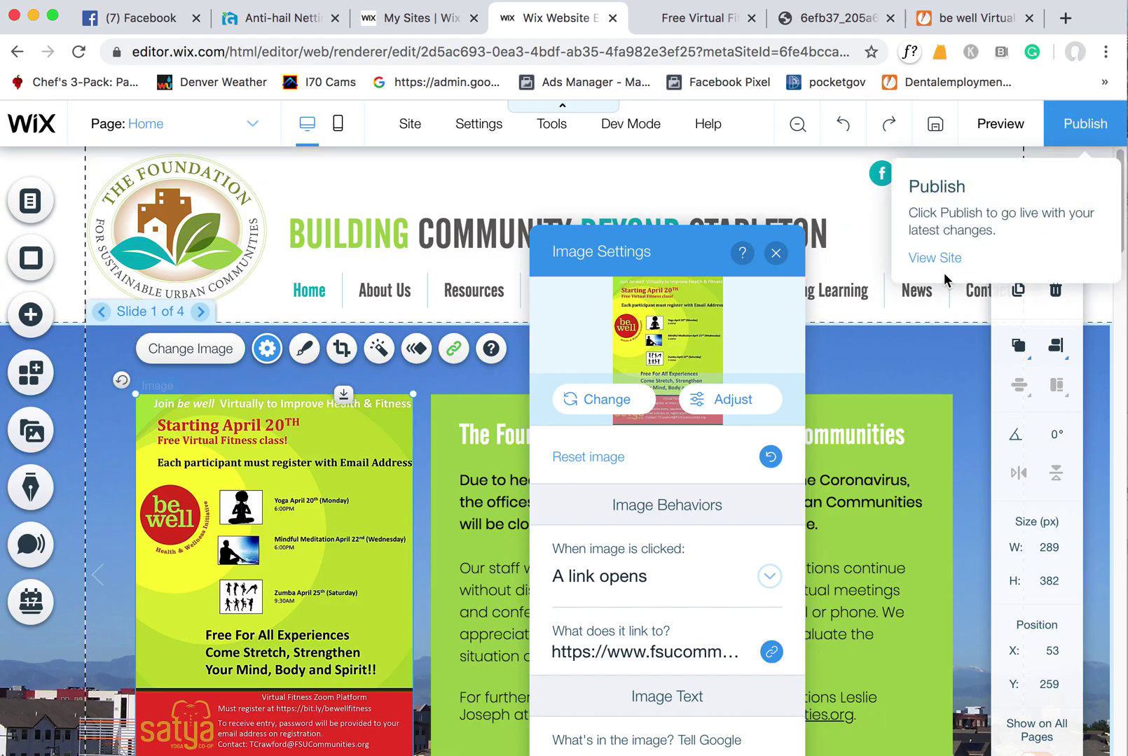
click(935, 259)
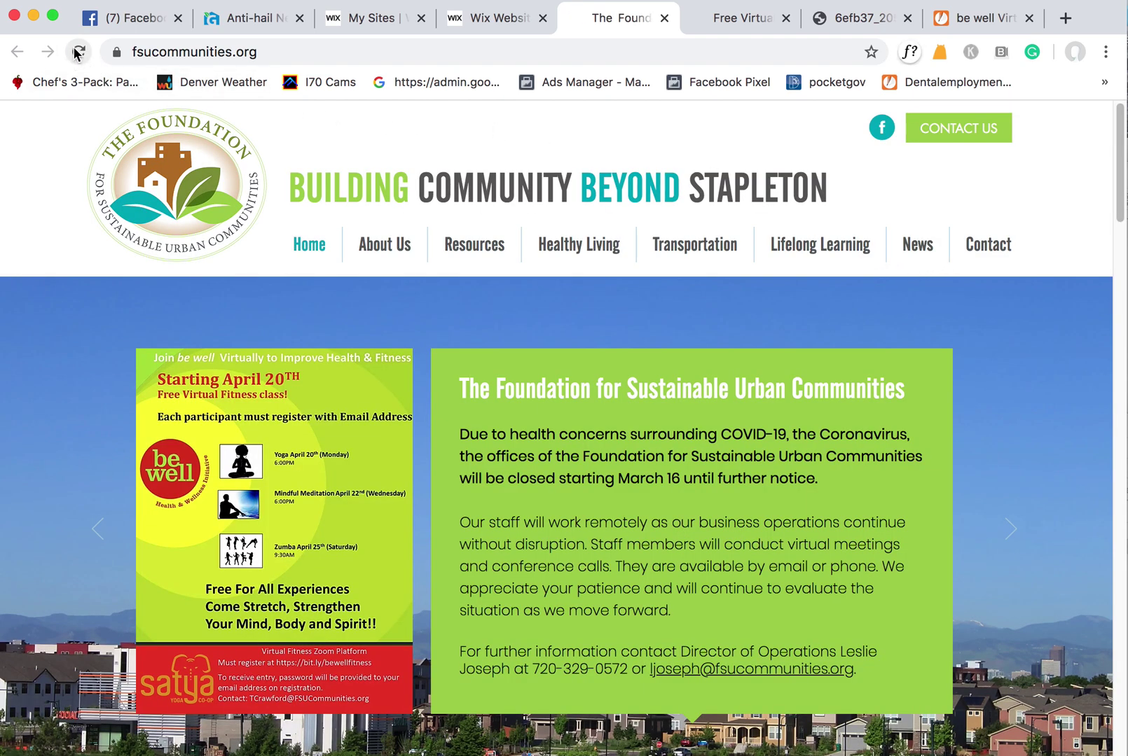
Step: Reload the live homepage twice, check the flyer opens the fitness class post, then return Home
click(79, 51)
click(78, 51)
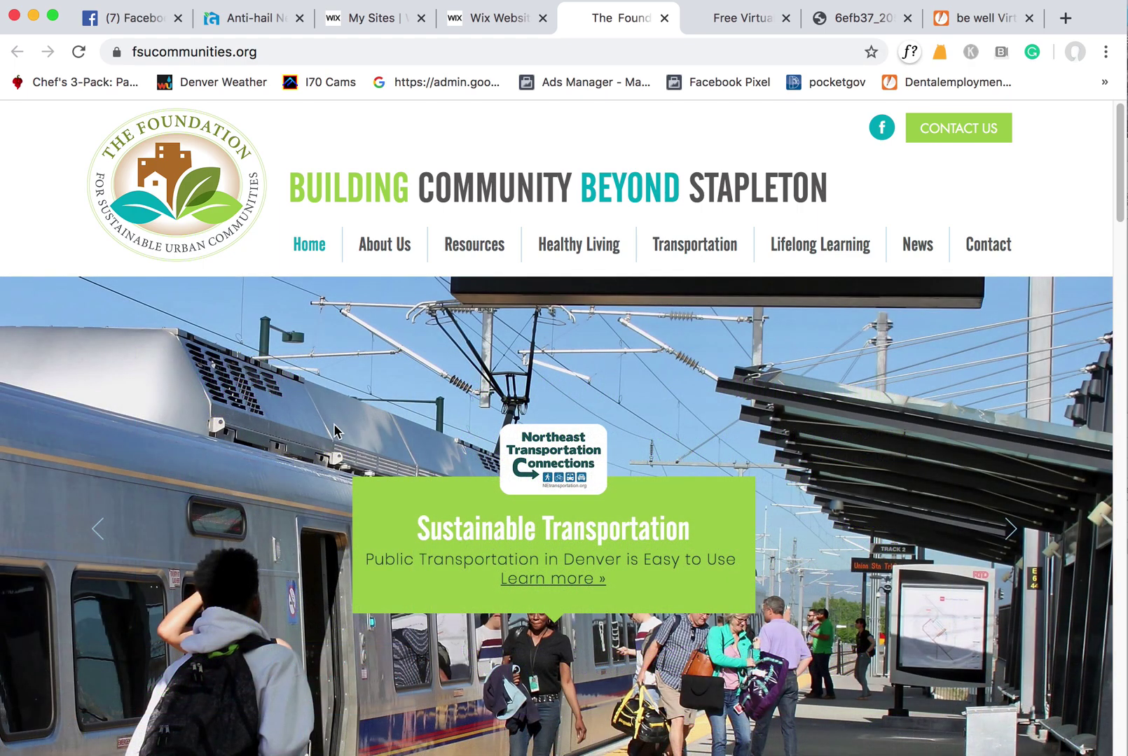
click(98, 529)
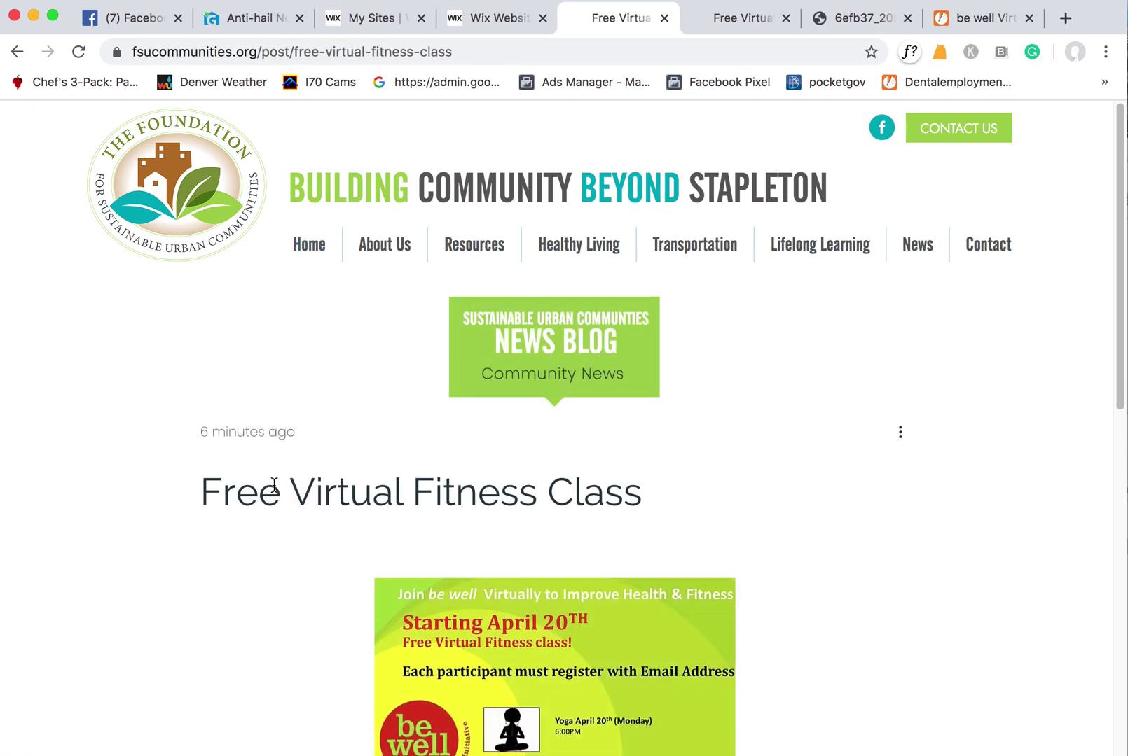
scroll(1019, 401, down, 3)
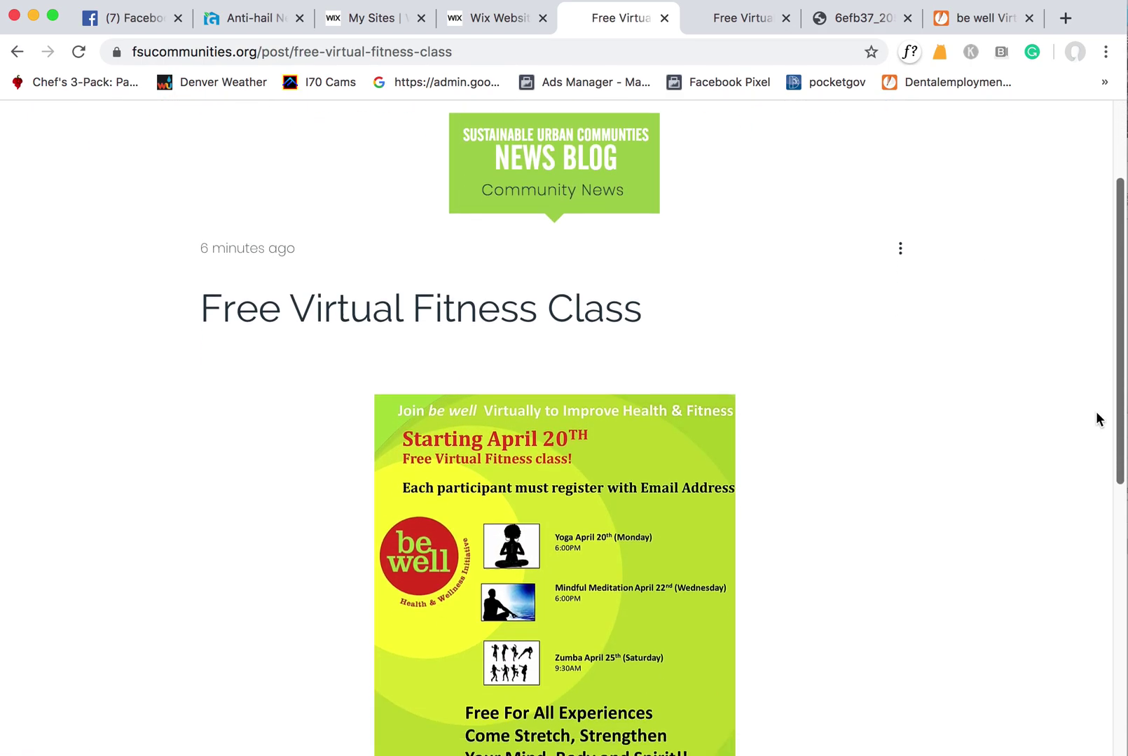
scroll(1095, 411, down, 5)
scroll(1060, 582, down, 2)
scroll(1052, 613, up, 2)
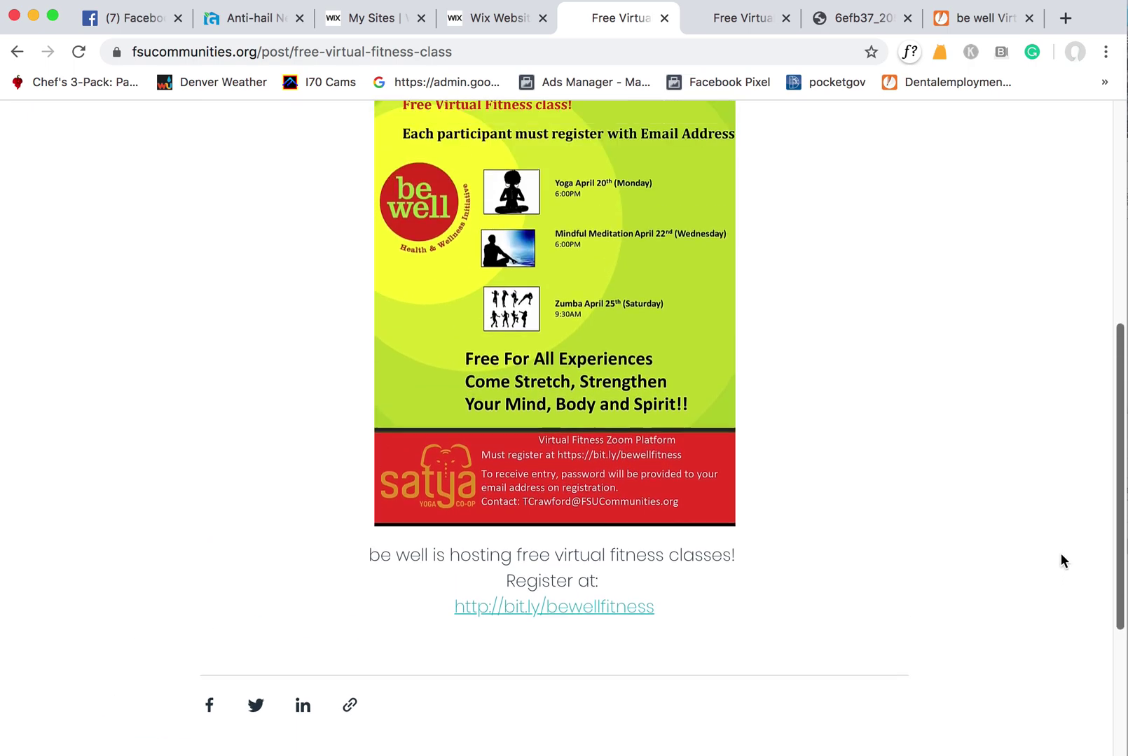
scroll(1060, 559, up, 3)
scroll(1070, 471, up, 2)
scroll(1071, 411, up, 2)
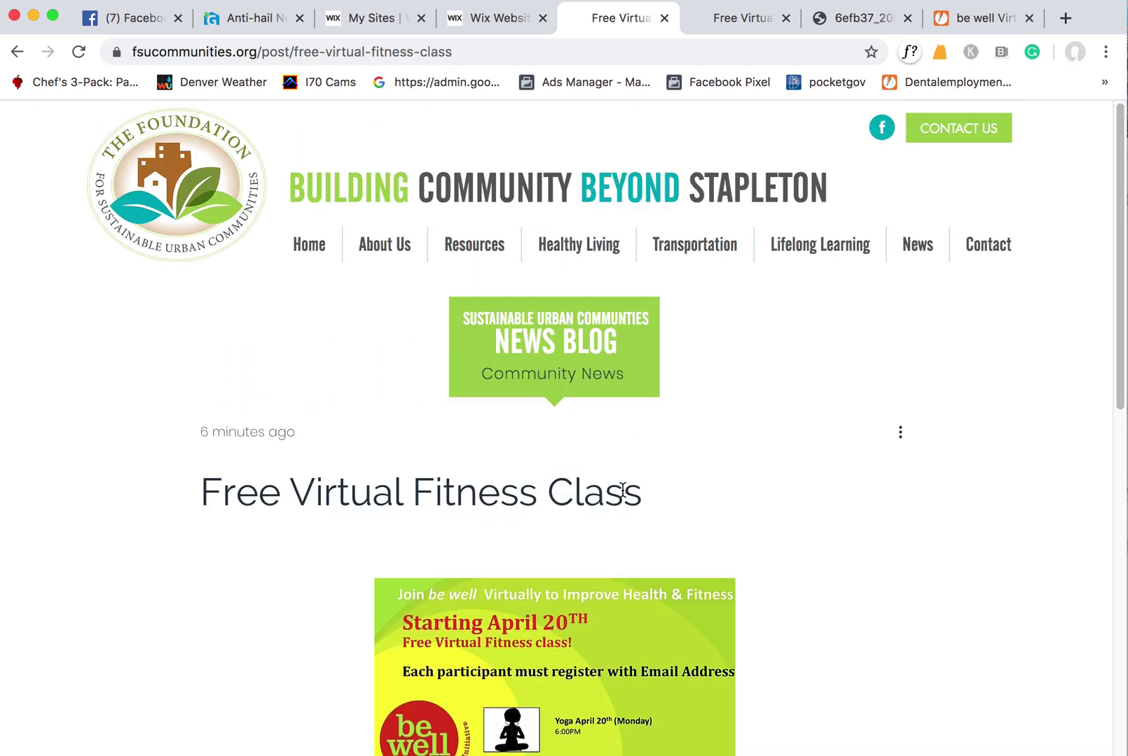
click(310, 246)
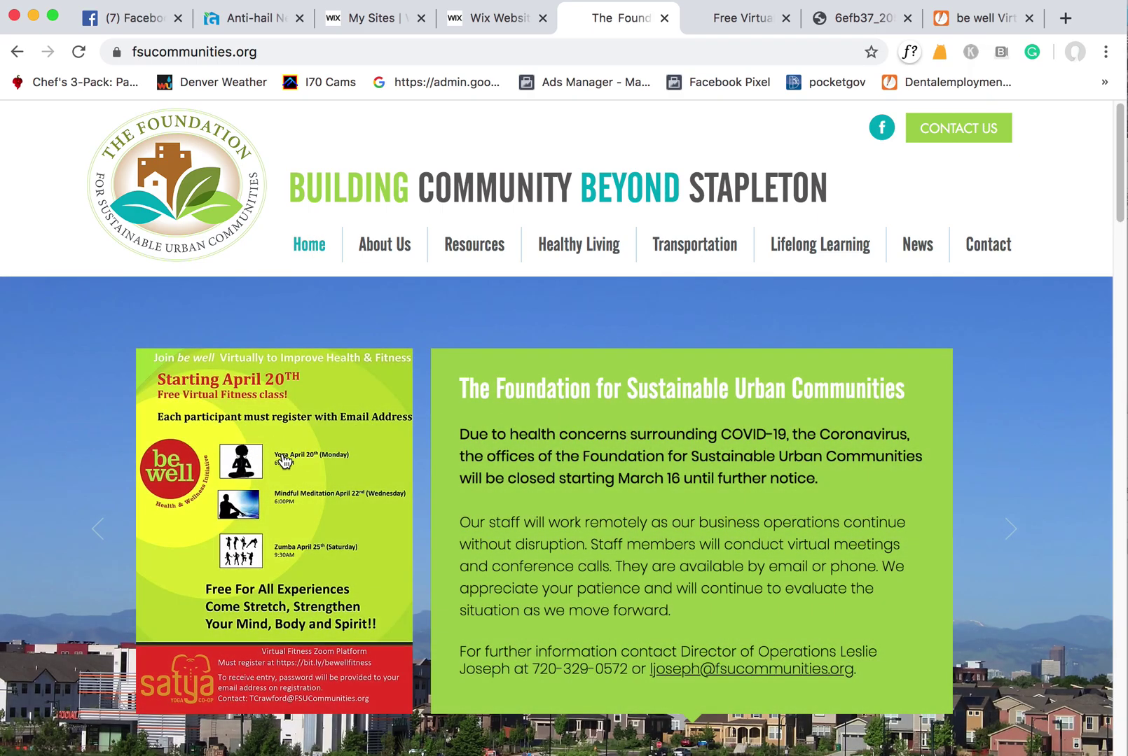
Step: Back in the editor, drag the flyer onto the service cards row, undo that move, and deselect it
click(503, 21)
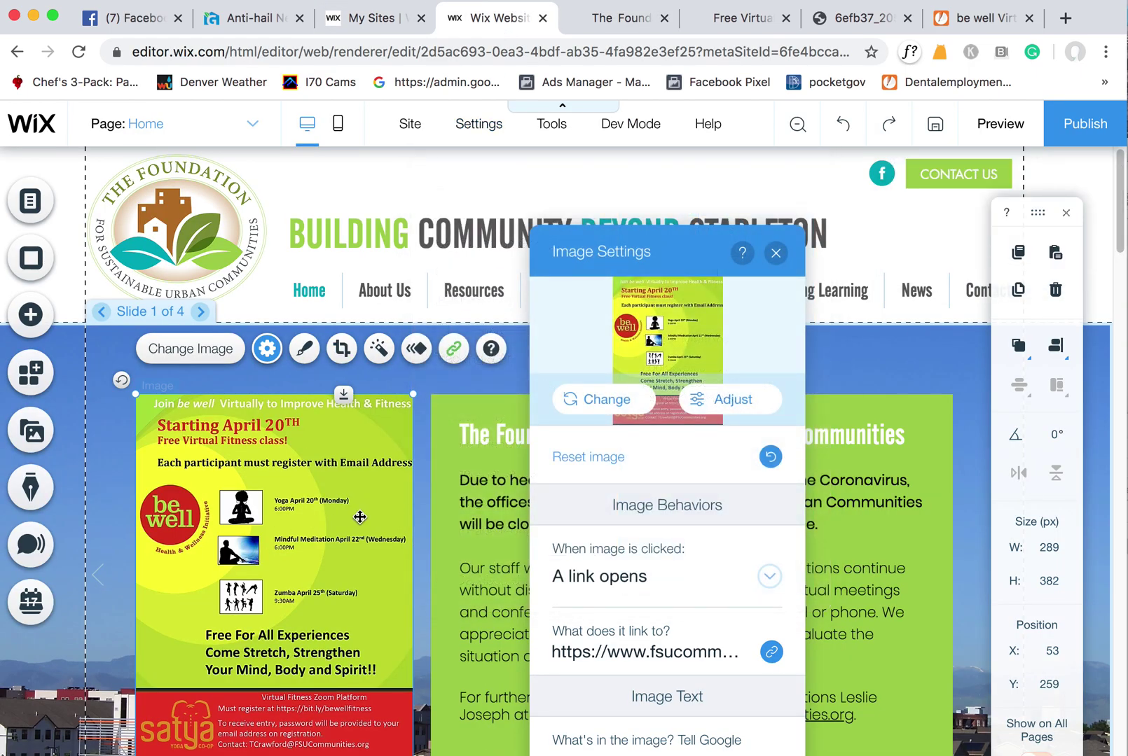
scroll(855, 325, down, 5)
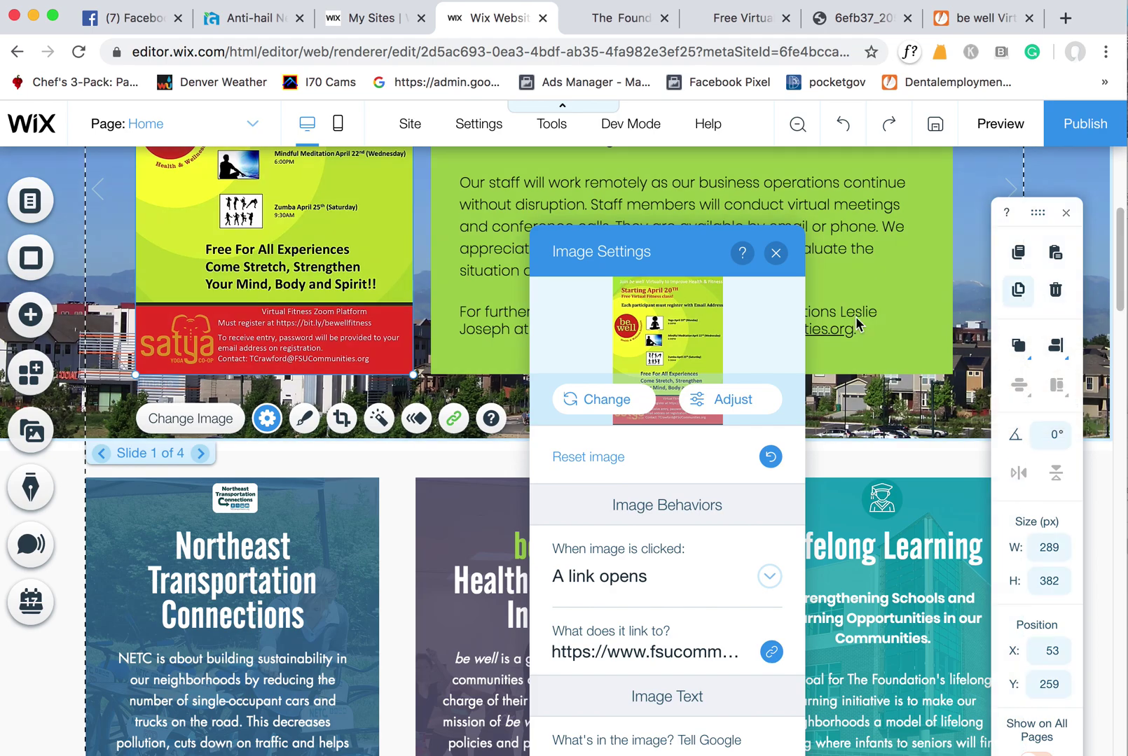
drag(334, 296, 428, 725)
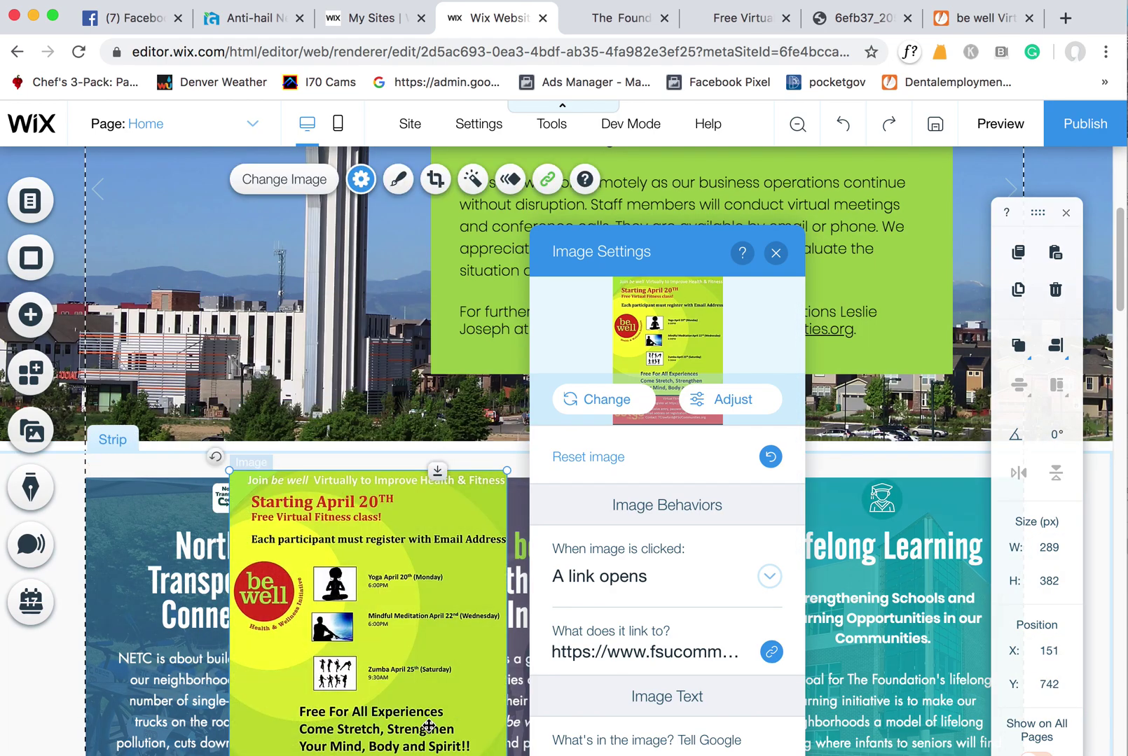
key(super+z)
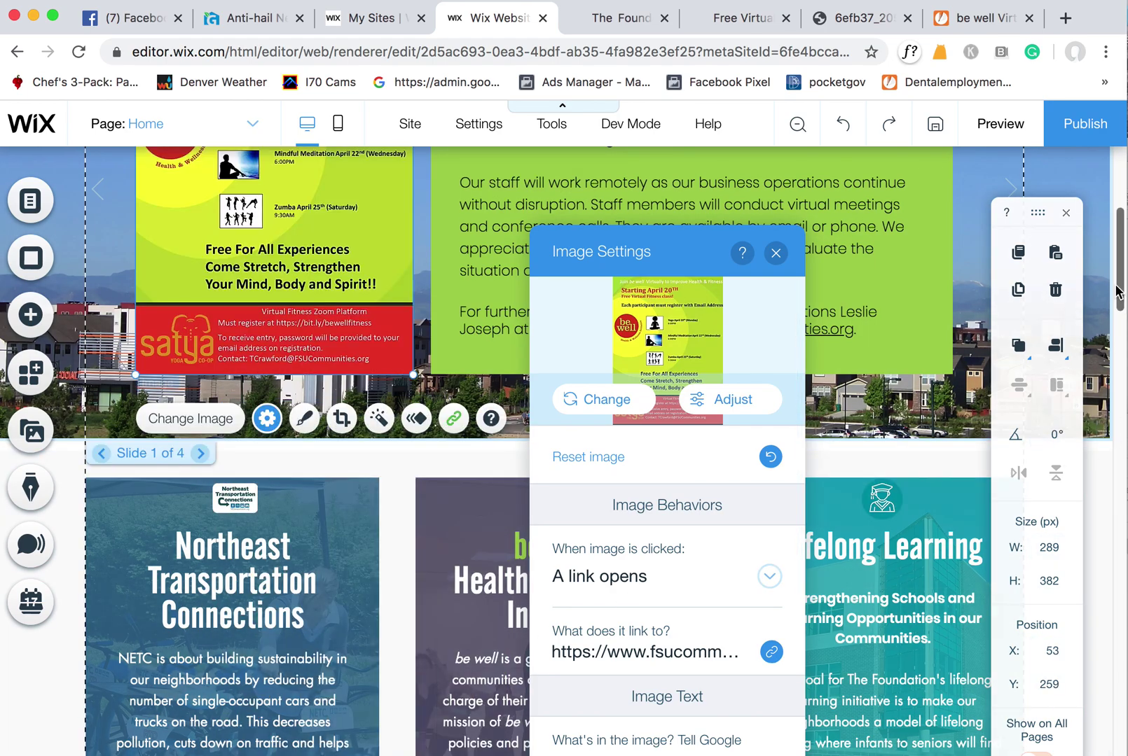
scroll(1122, 280, up, 3)
scroll(1121, 280, up, 4)
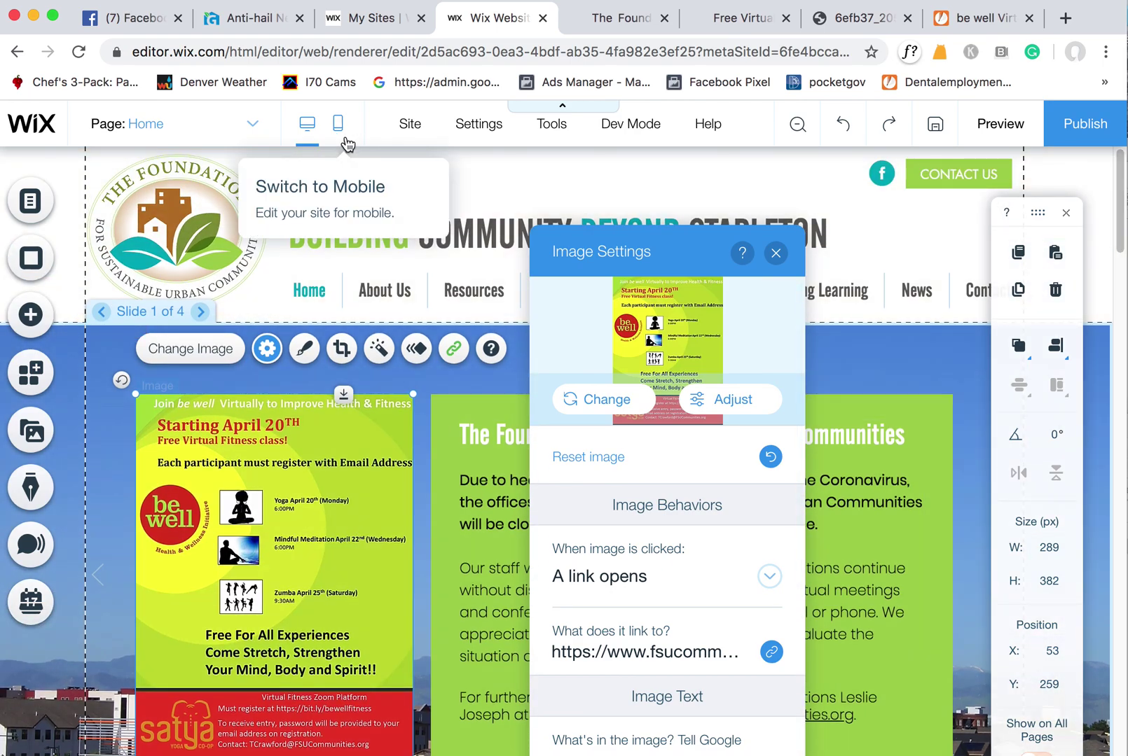
key(Escape)
click(338, 129)
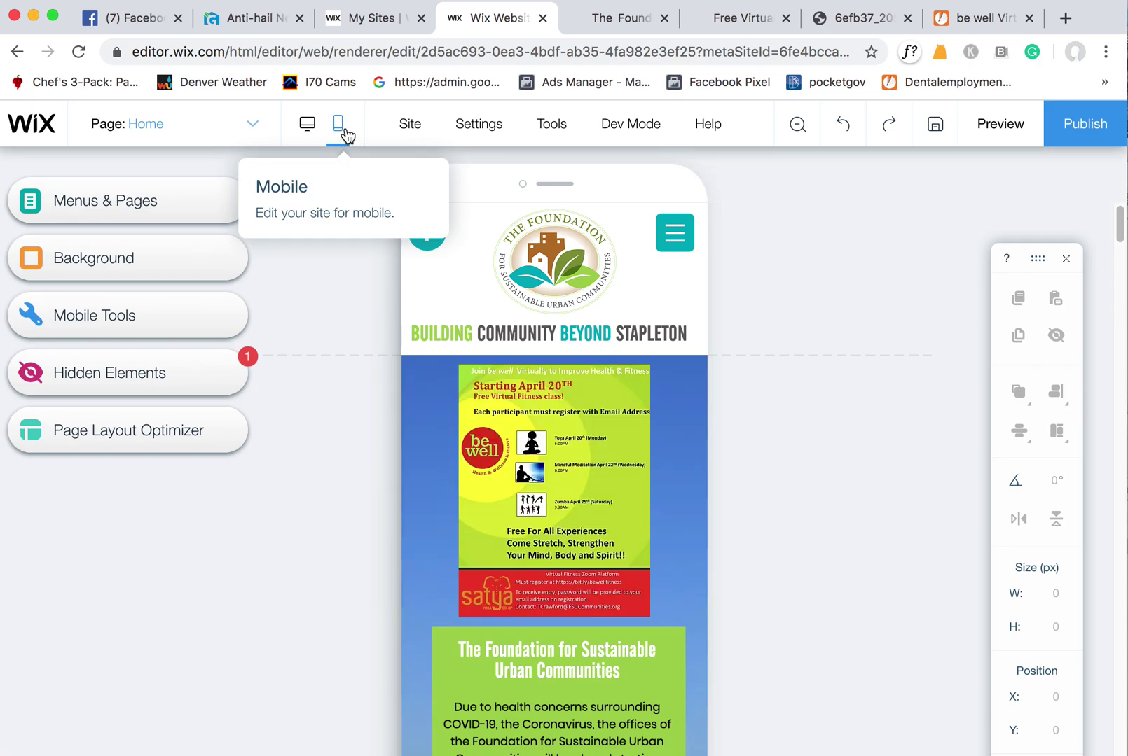
click(307, 129)
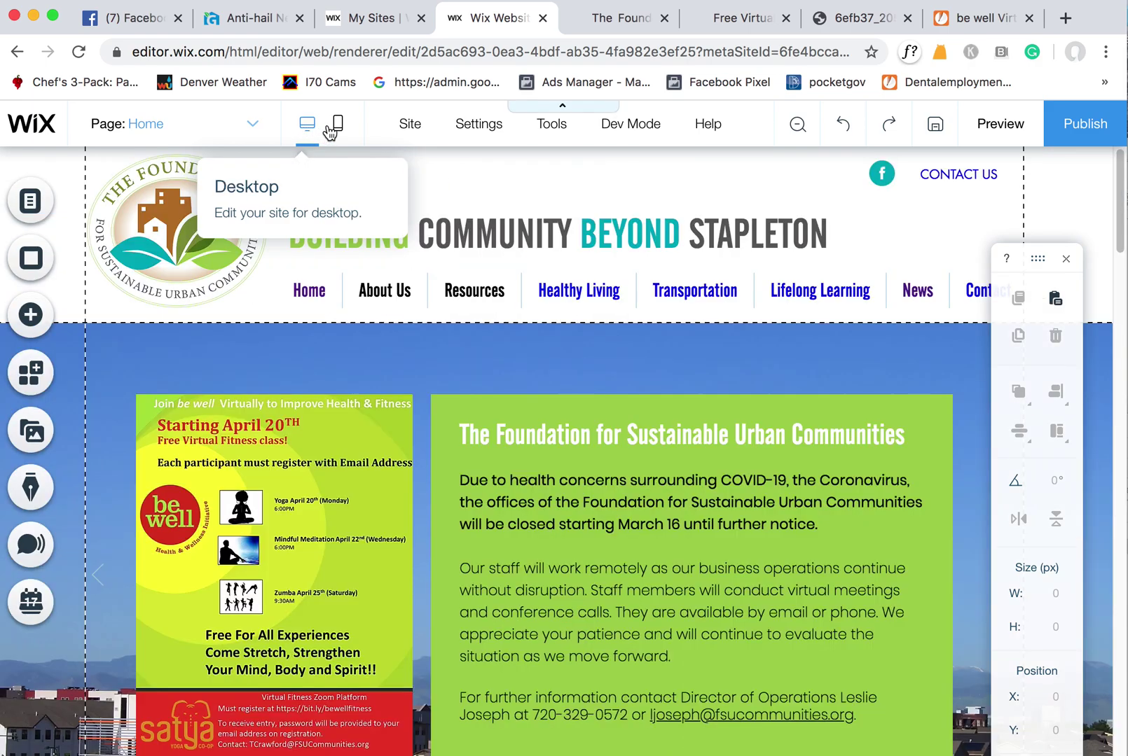
click(338, 129)
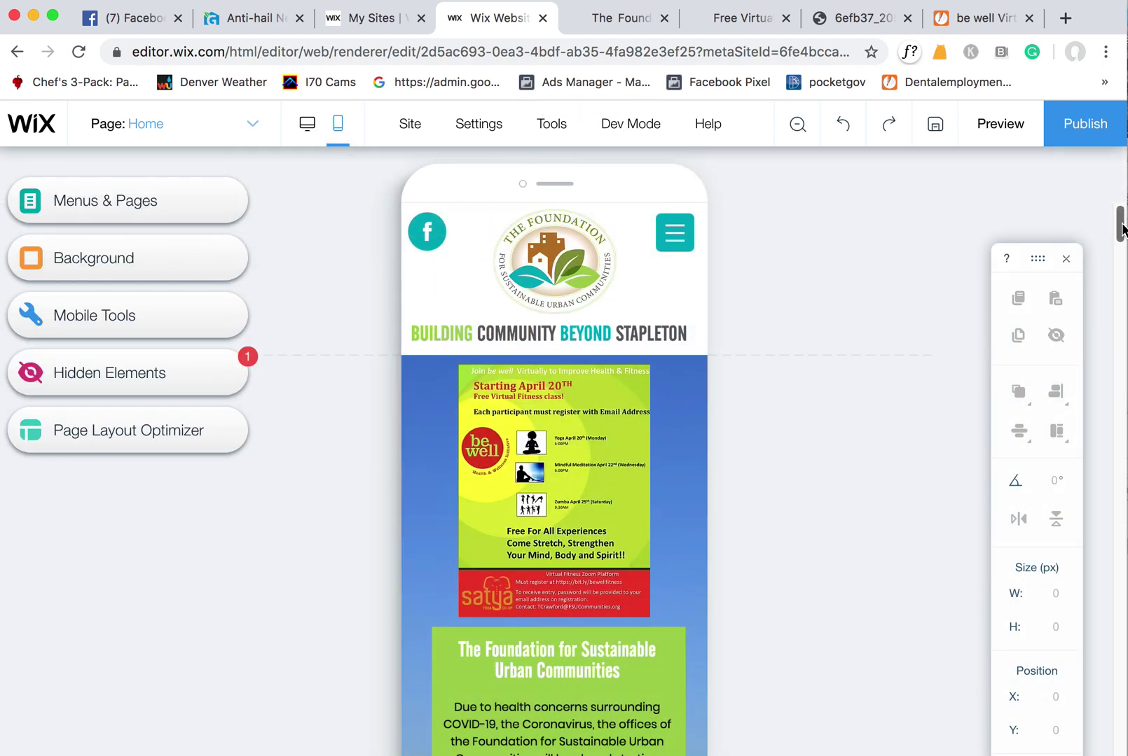
scroll(1117, 246, down, 3)
drag(1117, 246, 1117, 231)
mouse_move(573, 445)
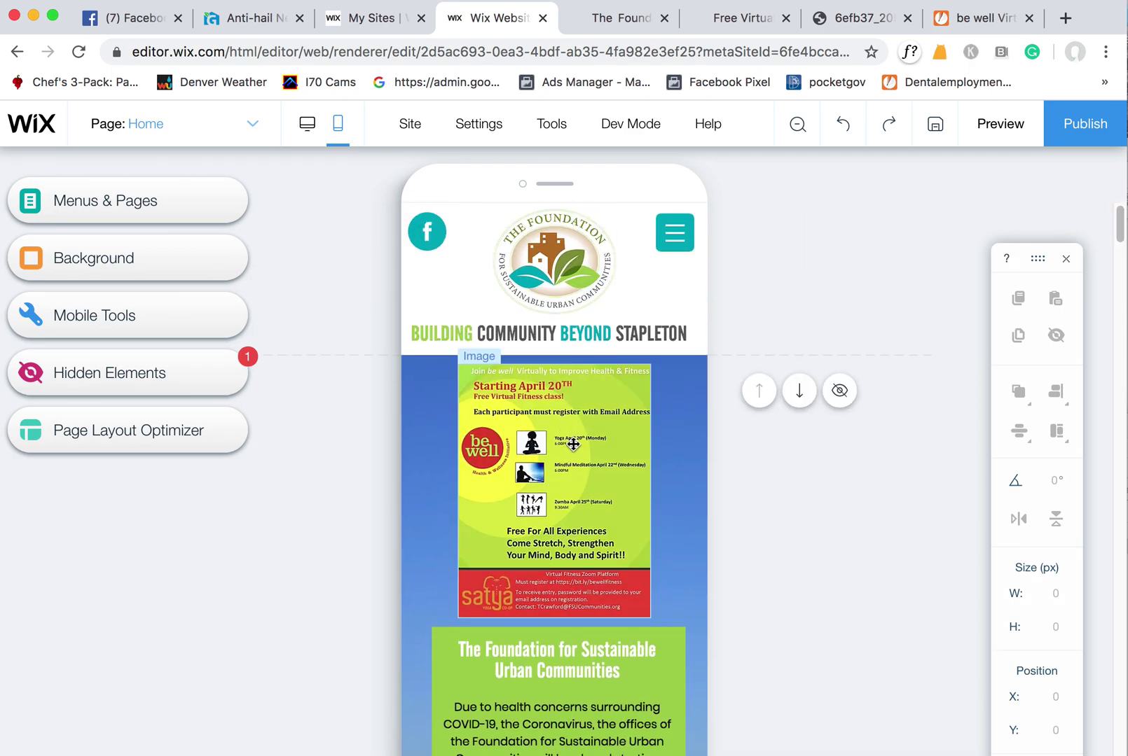
click(570, 449)
scroll(1117, 252, down, 5)
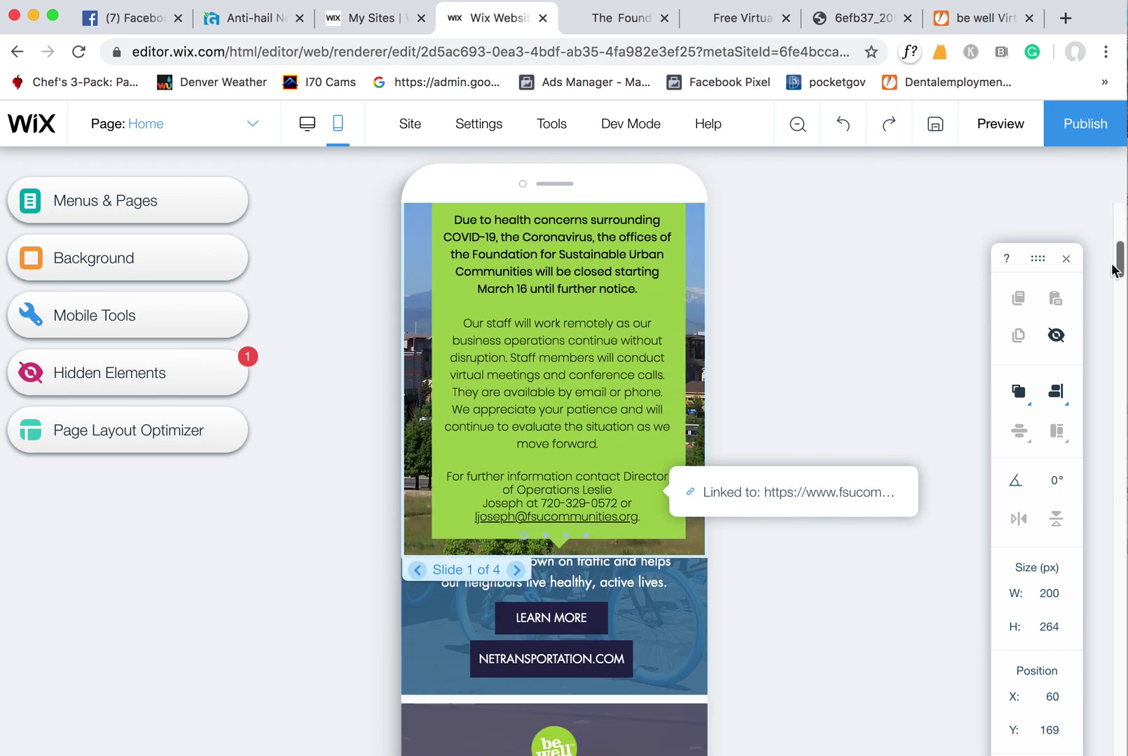
scroll(1115, 252, up, 2)
scroll(1100, 252, up, 3)
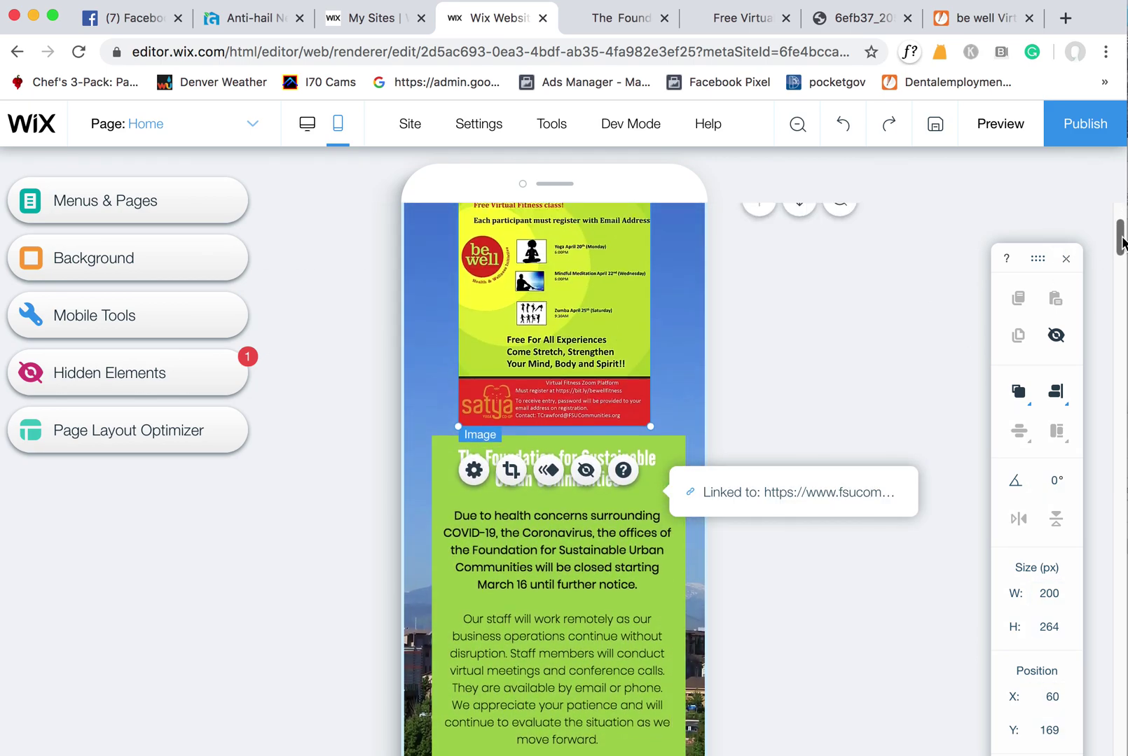
mouse_move(554, 489)
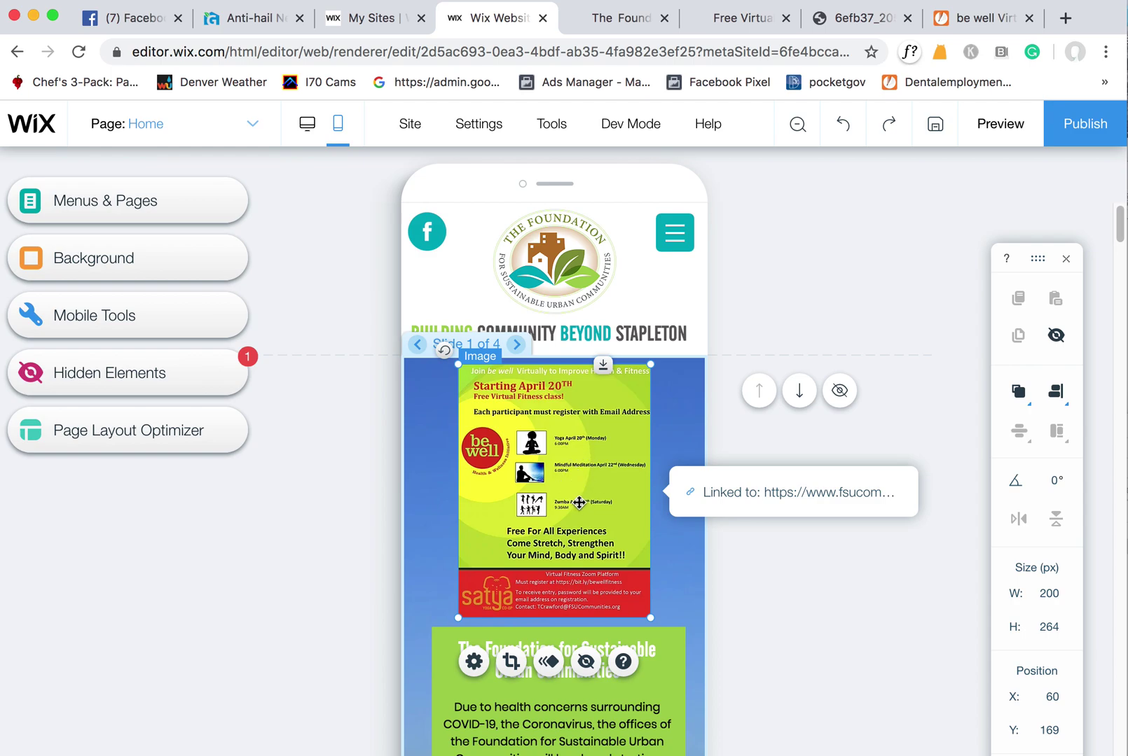
Step: Enlarge the fitness flyer to about 223 by 295 and move the announcement box back over the slide
click(658, 634)
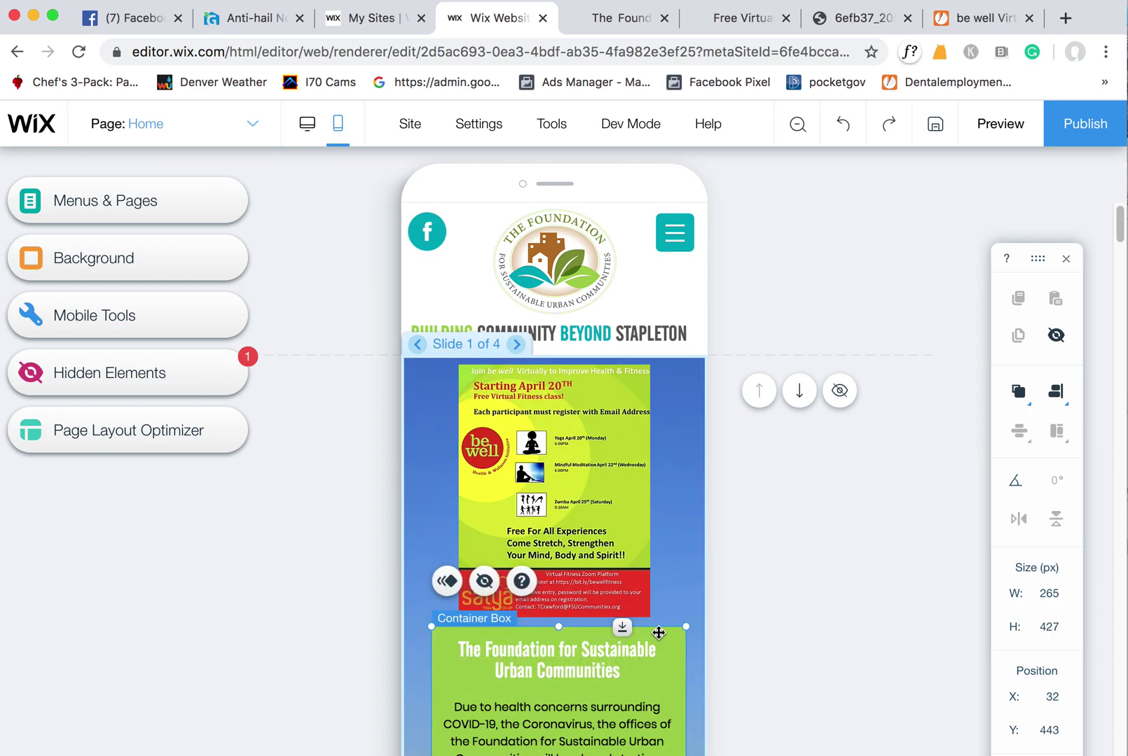
drag(658, 633, 658, 669)
click(651, 620)
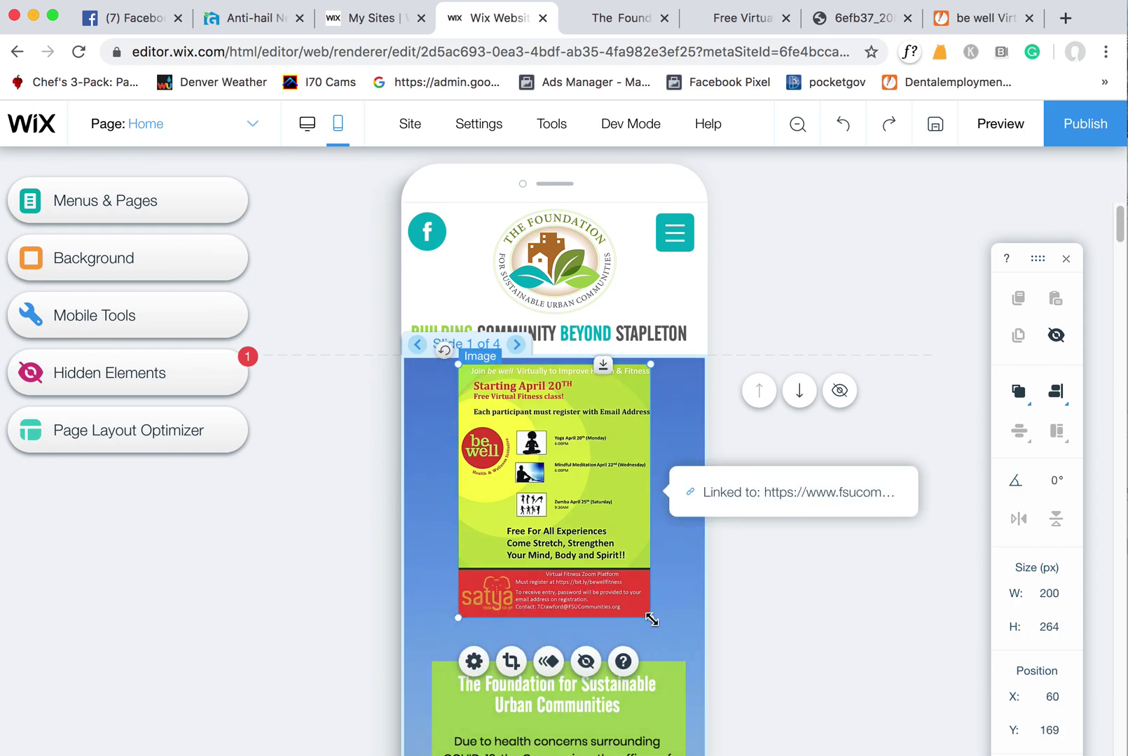
drag(651, 619, 672, 647)
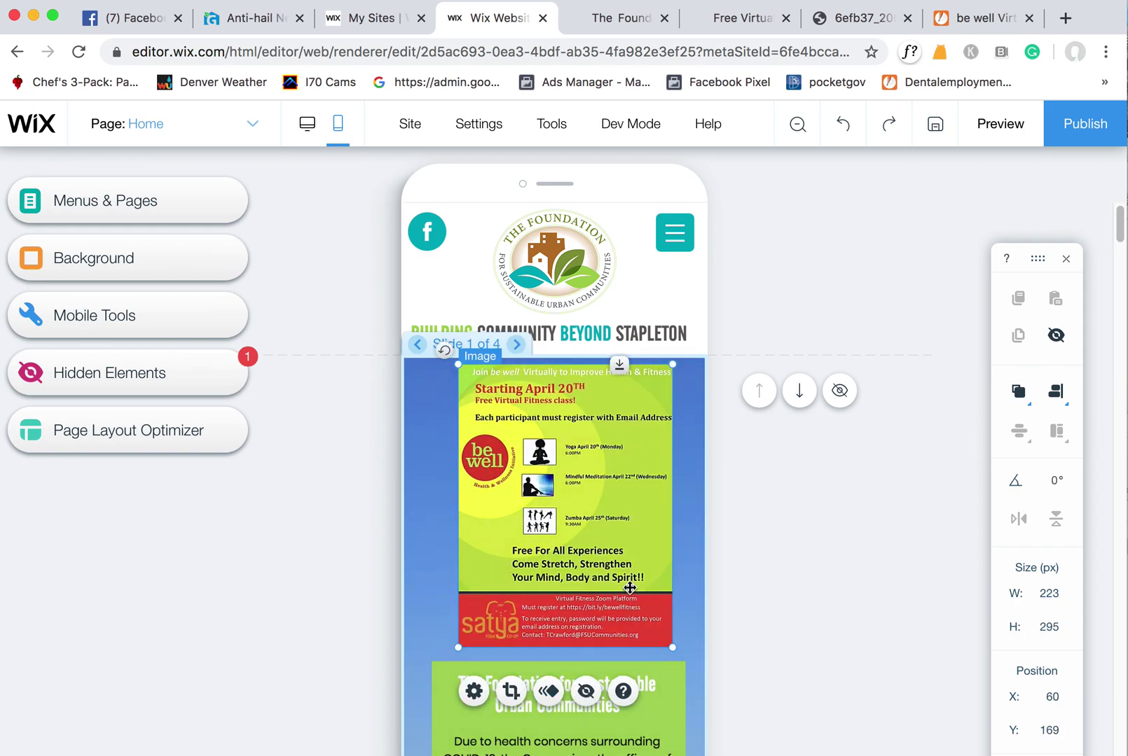
drag(629, 589, 696, 732)
click(443, 681)
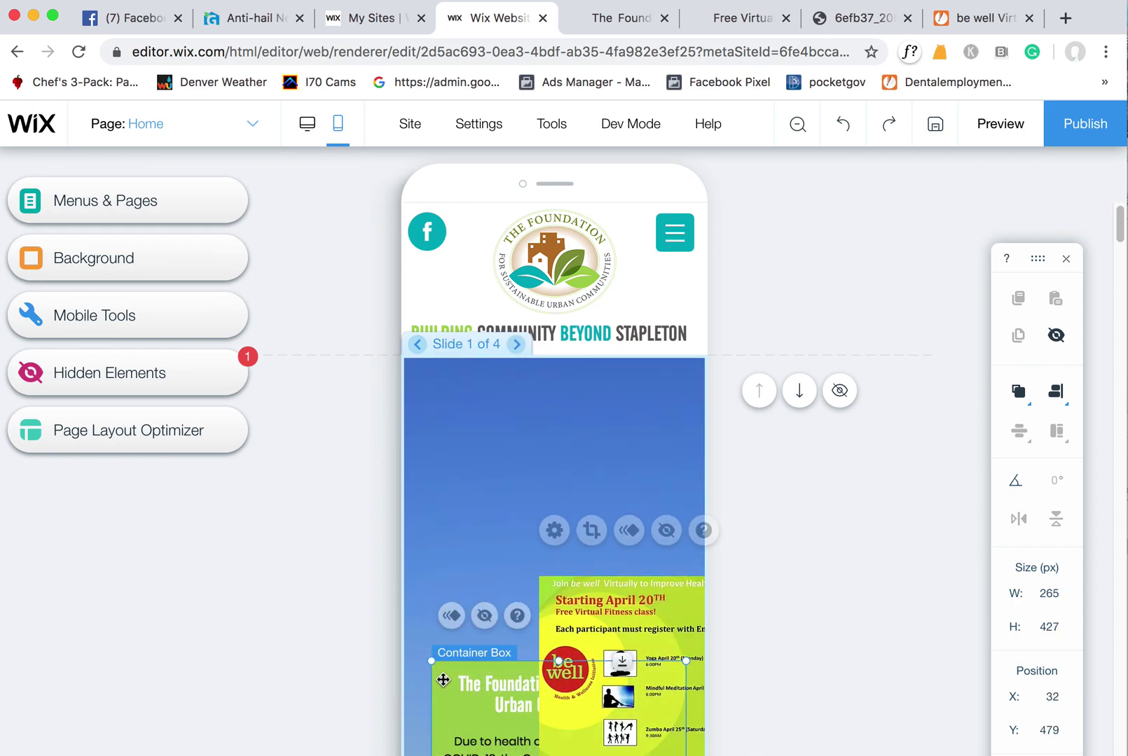
drag(444, 681, 438, 419)
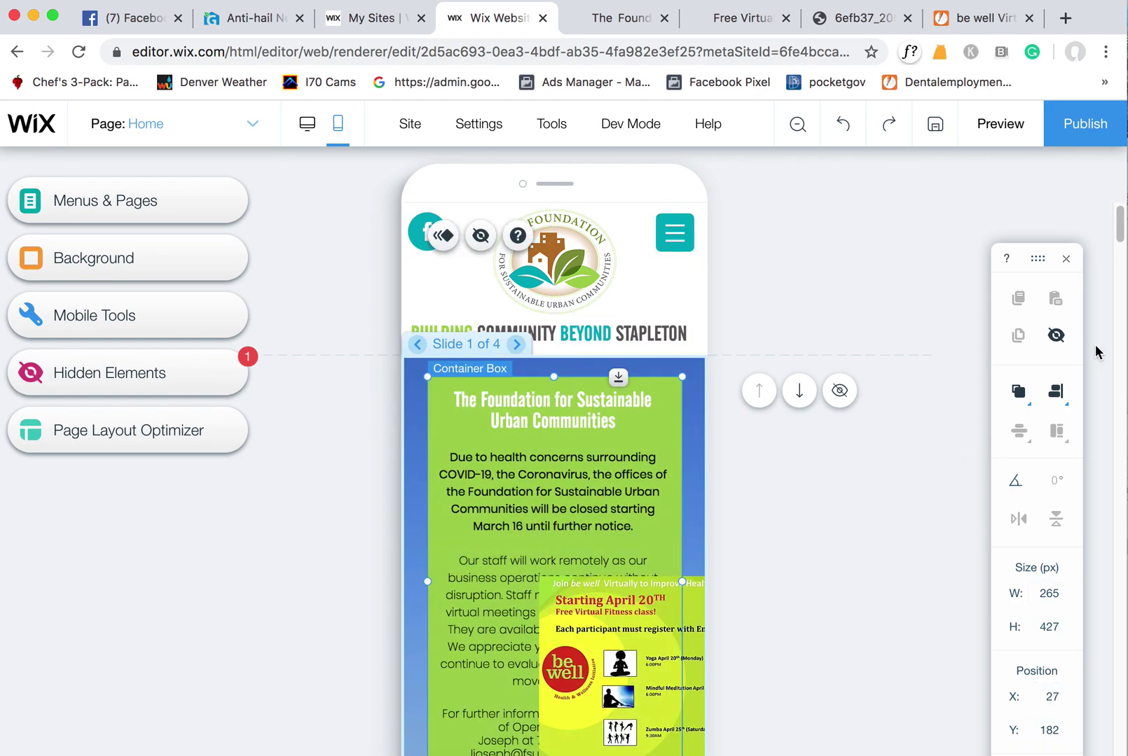
drag(1120, 225, 1120, 257)
Step: Push the next section down and move the flyer into the gap below the slideshow
click(700, 296)
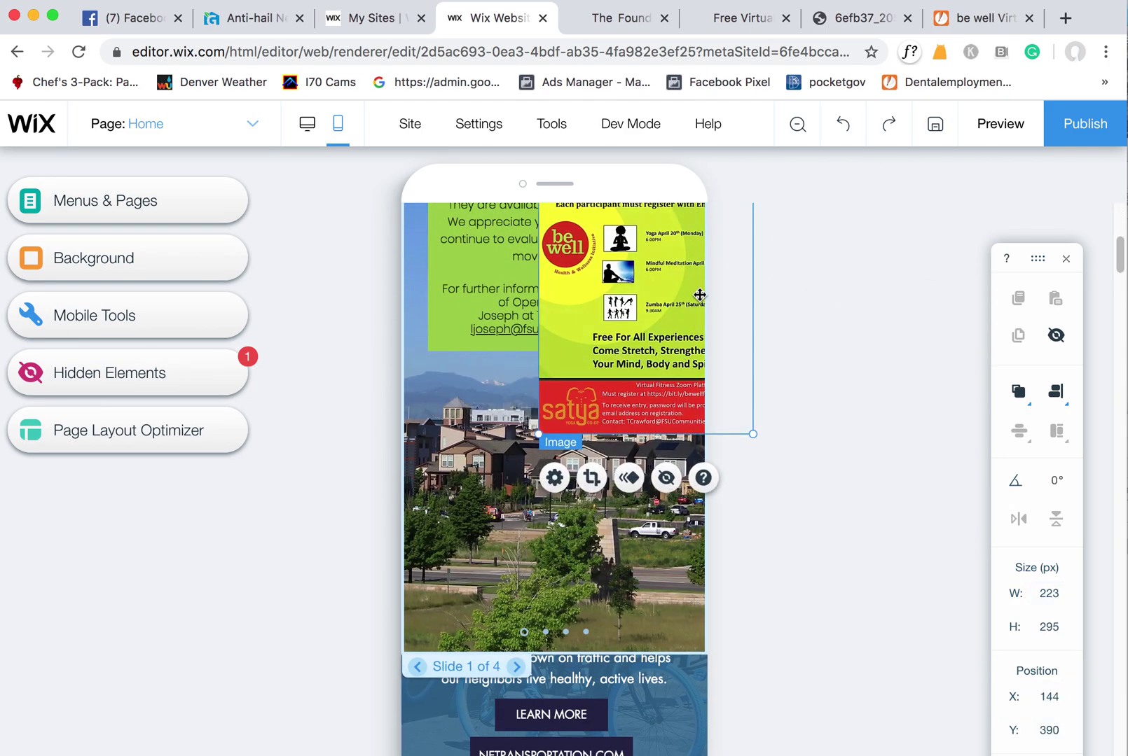
drag(700, 296, 679, 450)
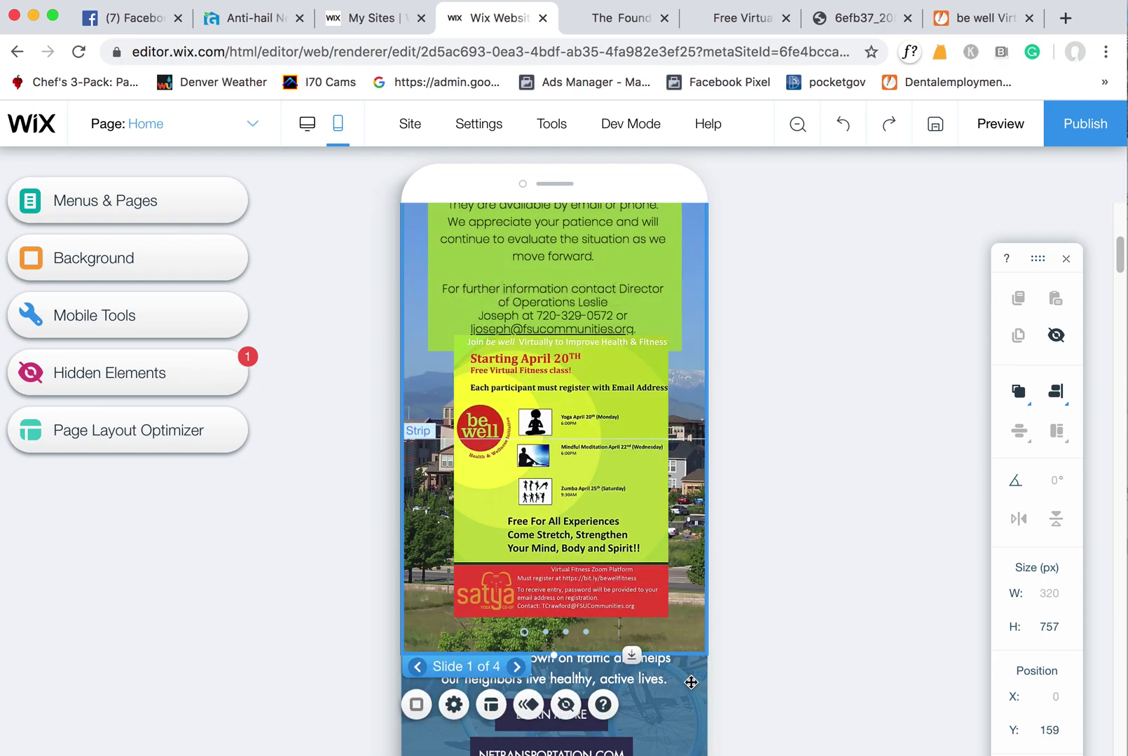
click(690, 680)
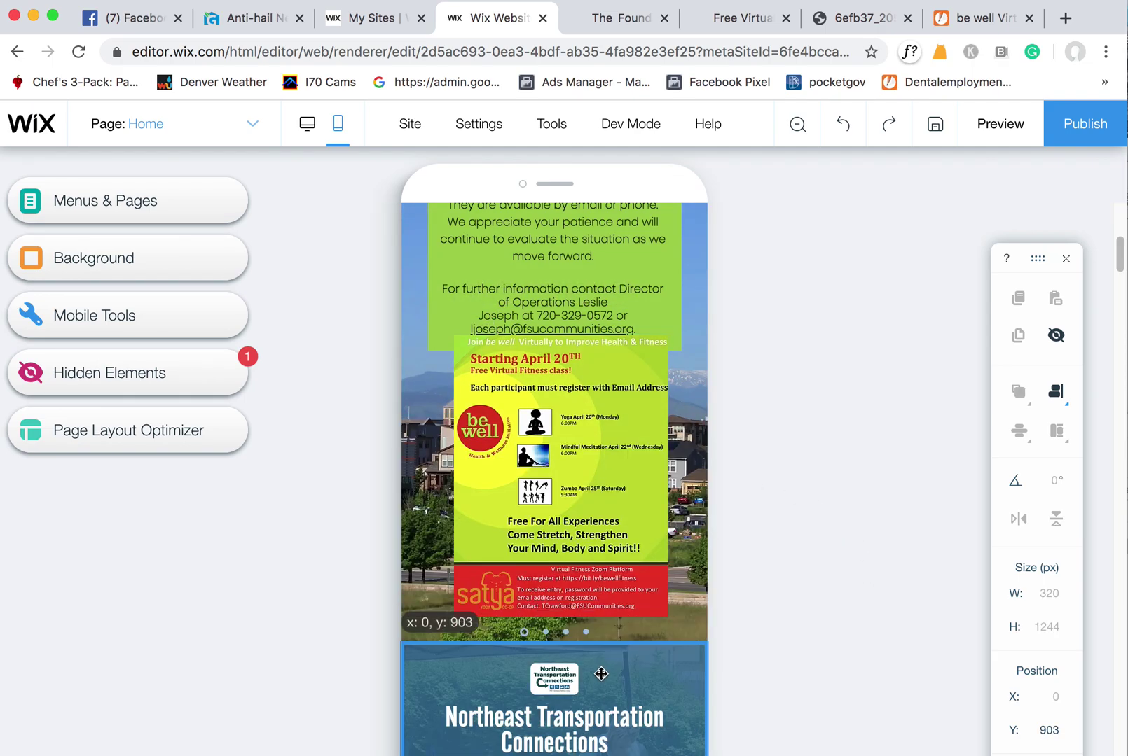
drag(620, 449, 609, 701)
click(613, 515)
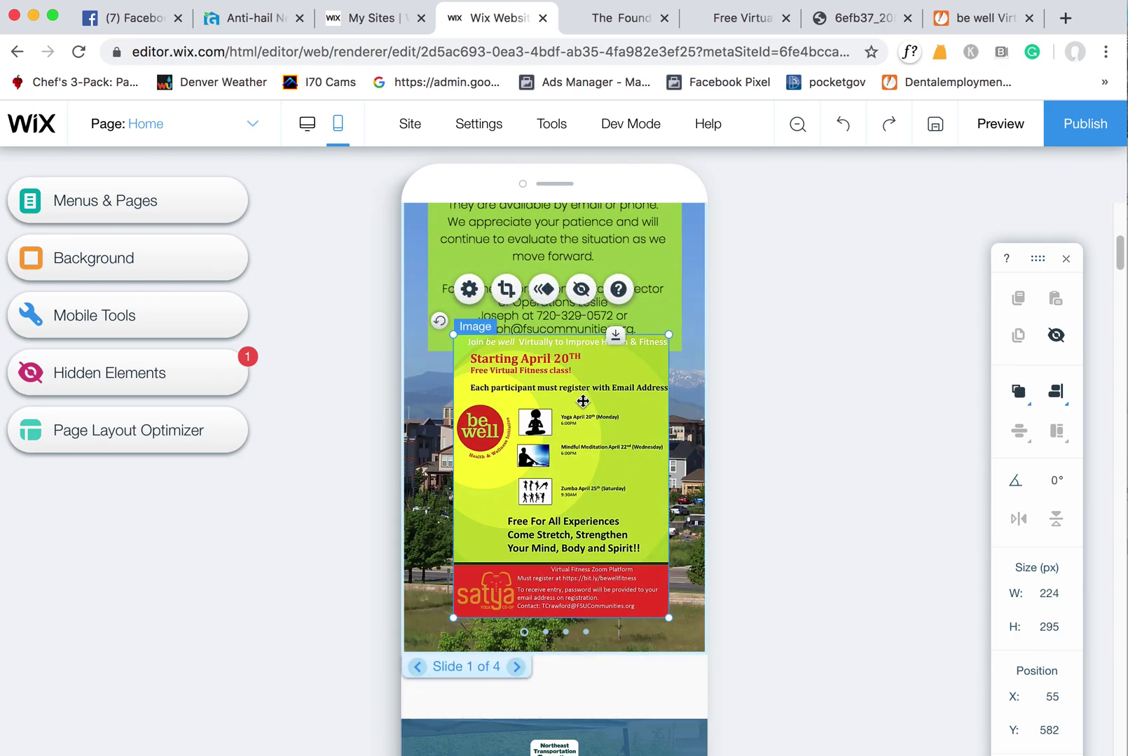
drag(613, 515, 573, 727)
click(672, 641)
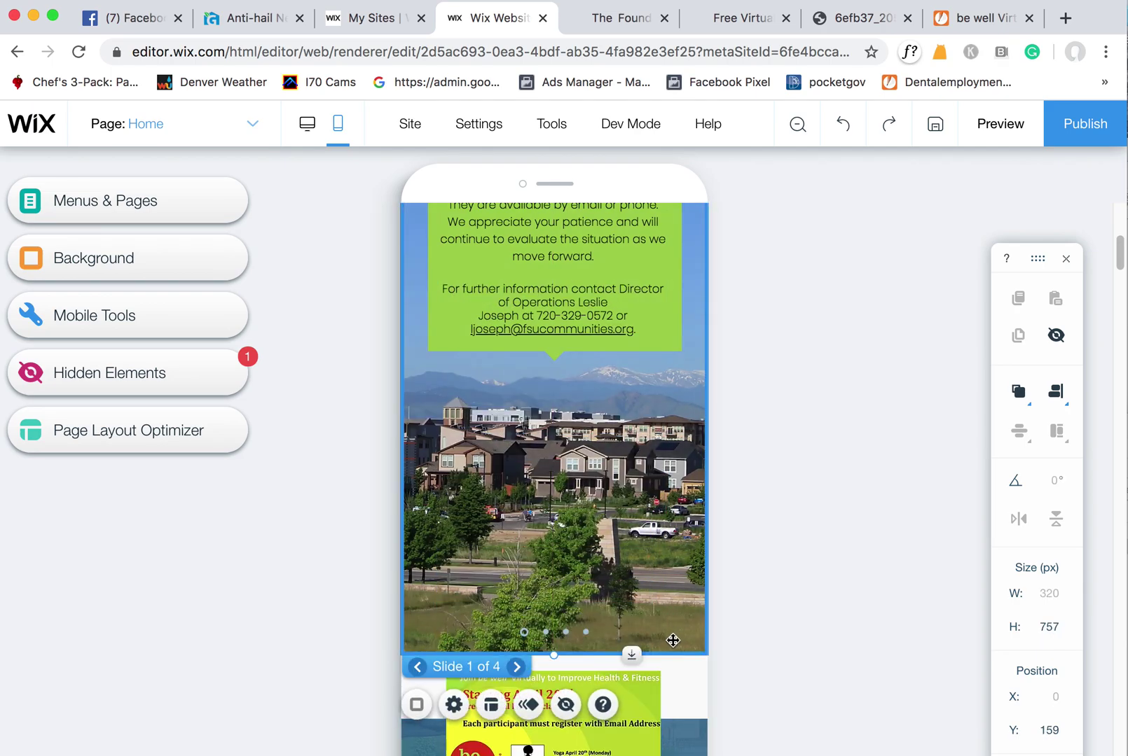
Step: Shorten the slideshow to 496 px and place the Northeast Transportation section just below the flyer
drag(642, 603, 694, 489)
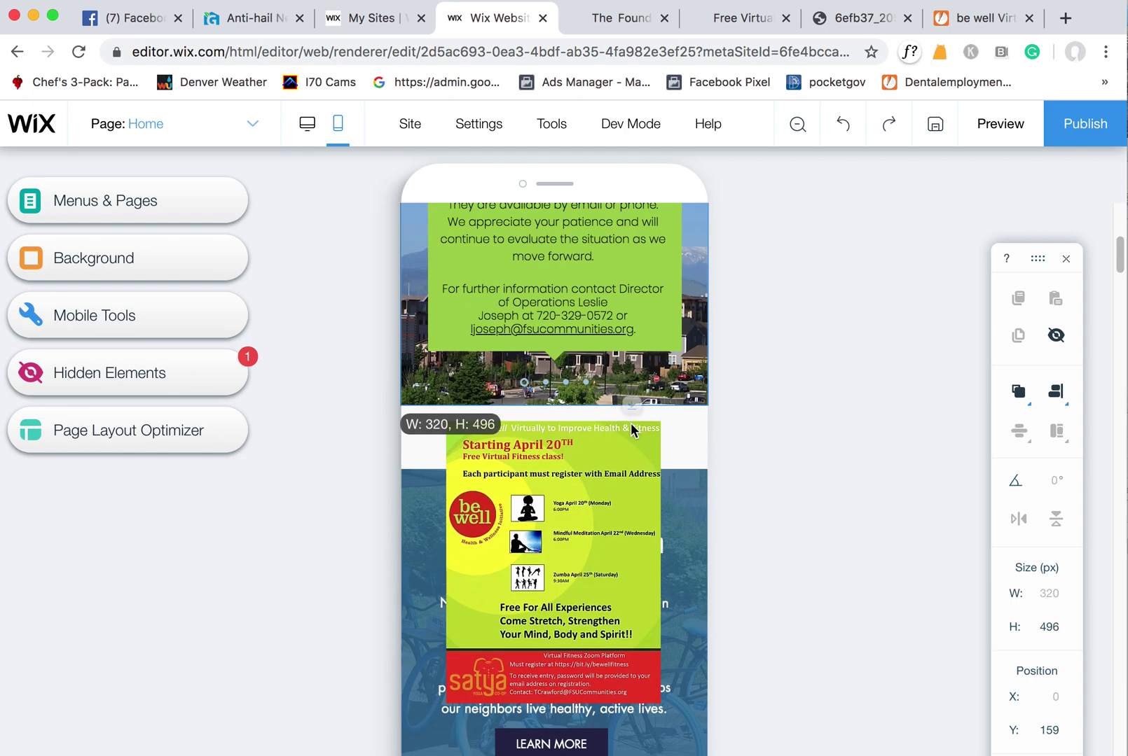
click(694, 490)
mouse_move(629, 472)
mouse_down()
mouse_move(608, 743)
mouse_move(630, 739)
mouse_up()
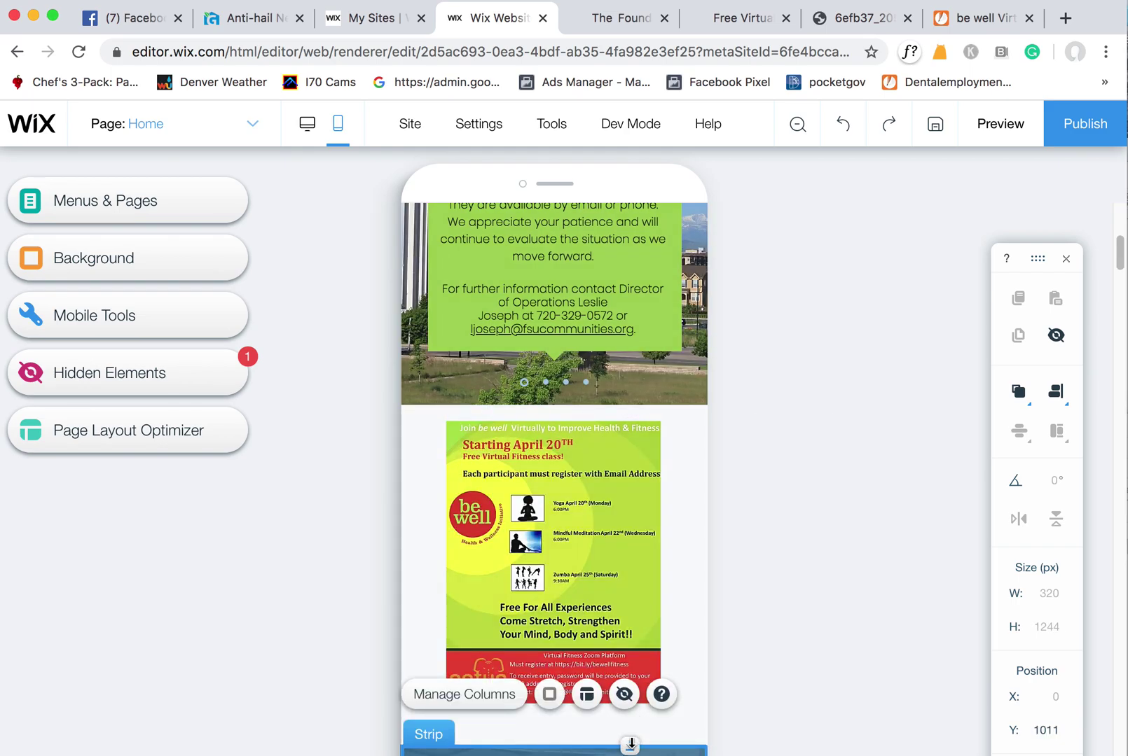
click(643, 507)
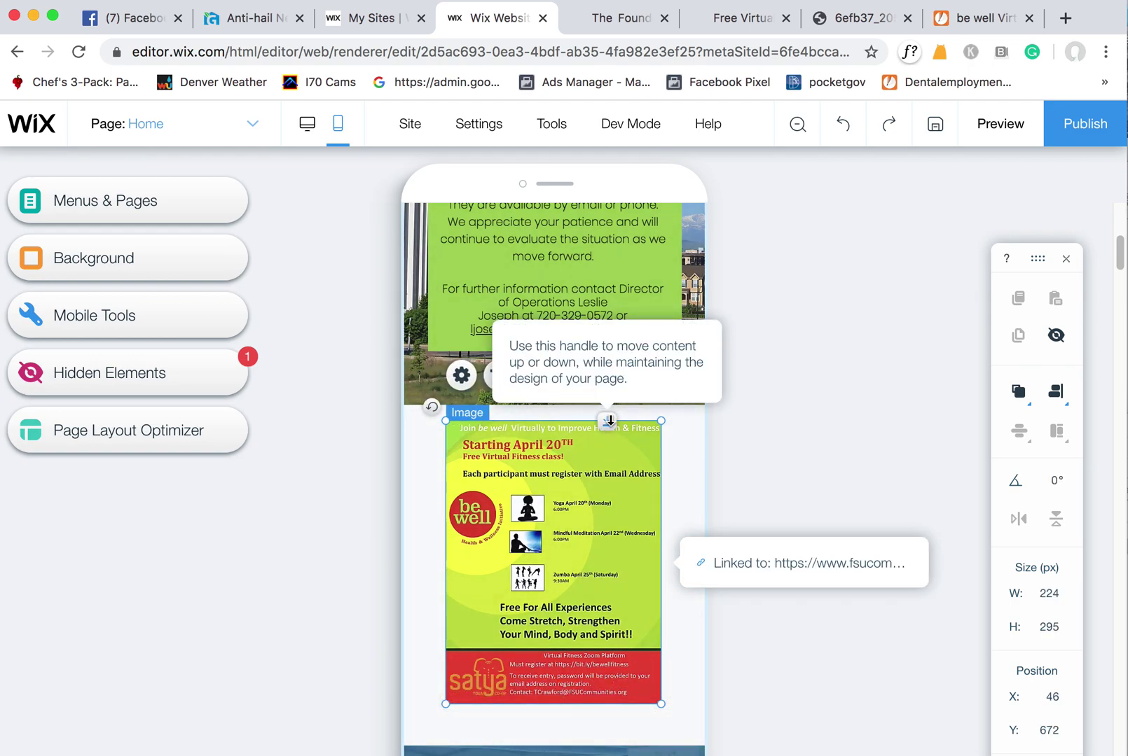
drag(608, 420, 607, 432)
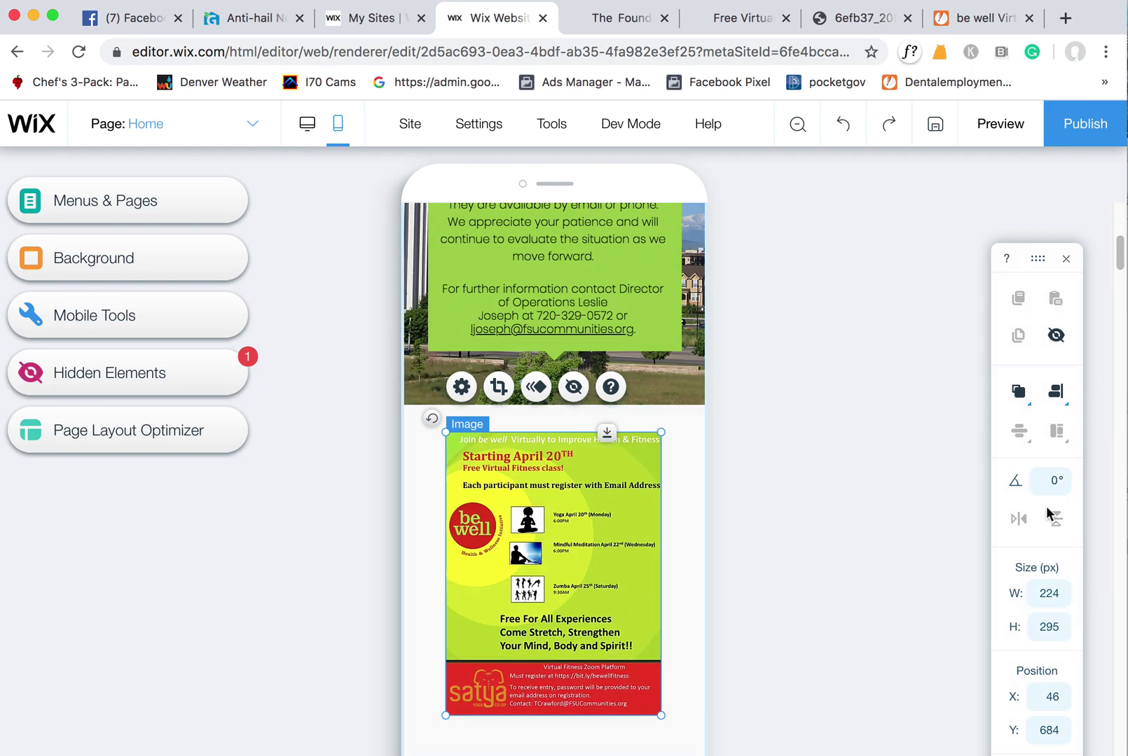
drag(1119, 262, 1119, 280)
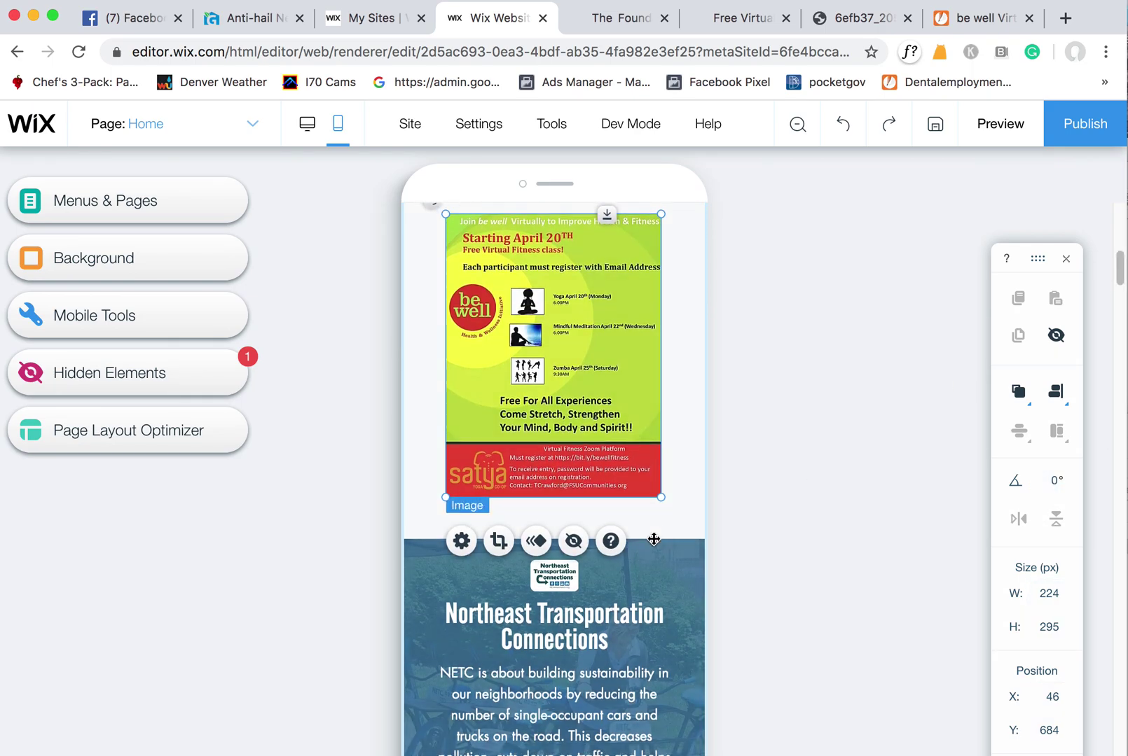
click(635, 533)
drag(632, 528, 632, 512)
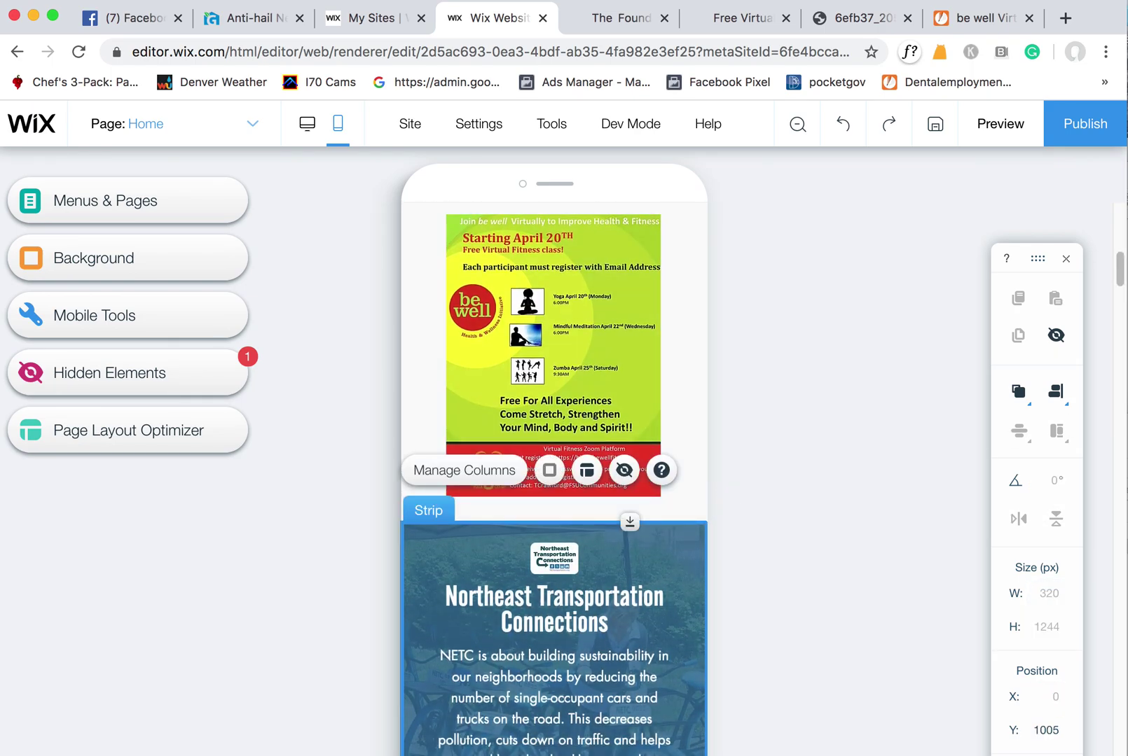
drag(1119, 269, 1118, 137)
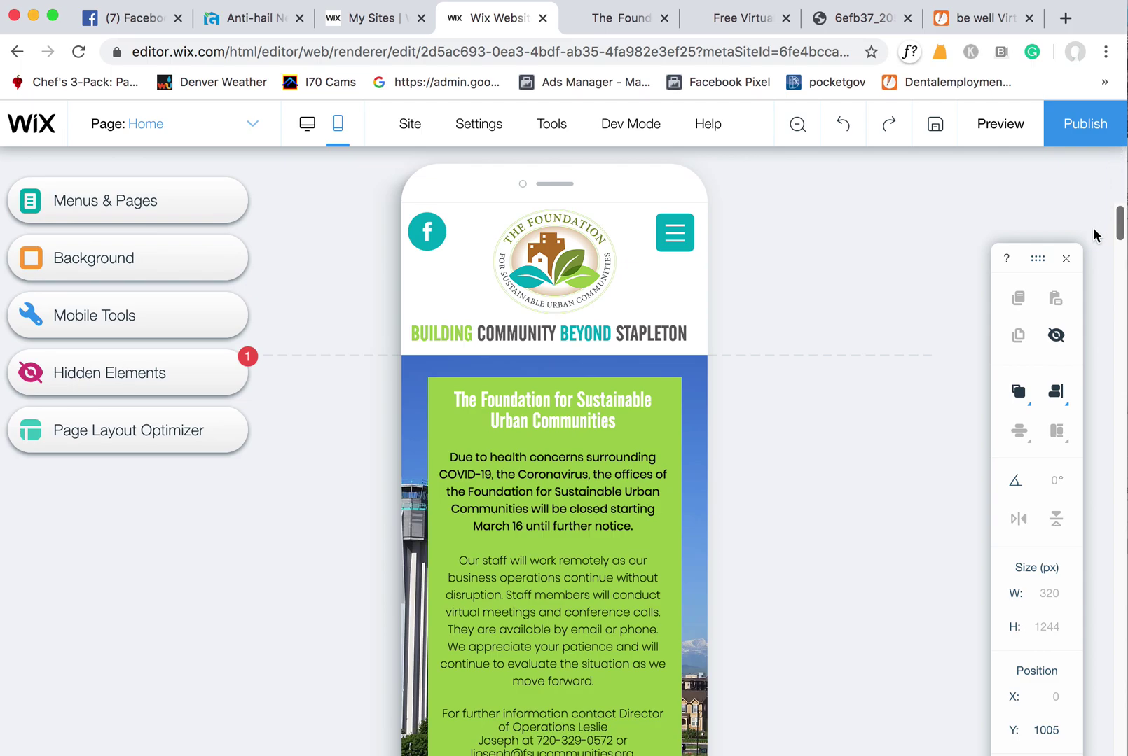
scroll(1093, 235, down, 5)
click(628, 452)
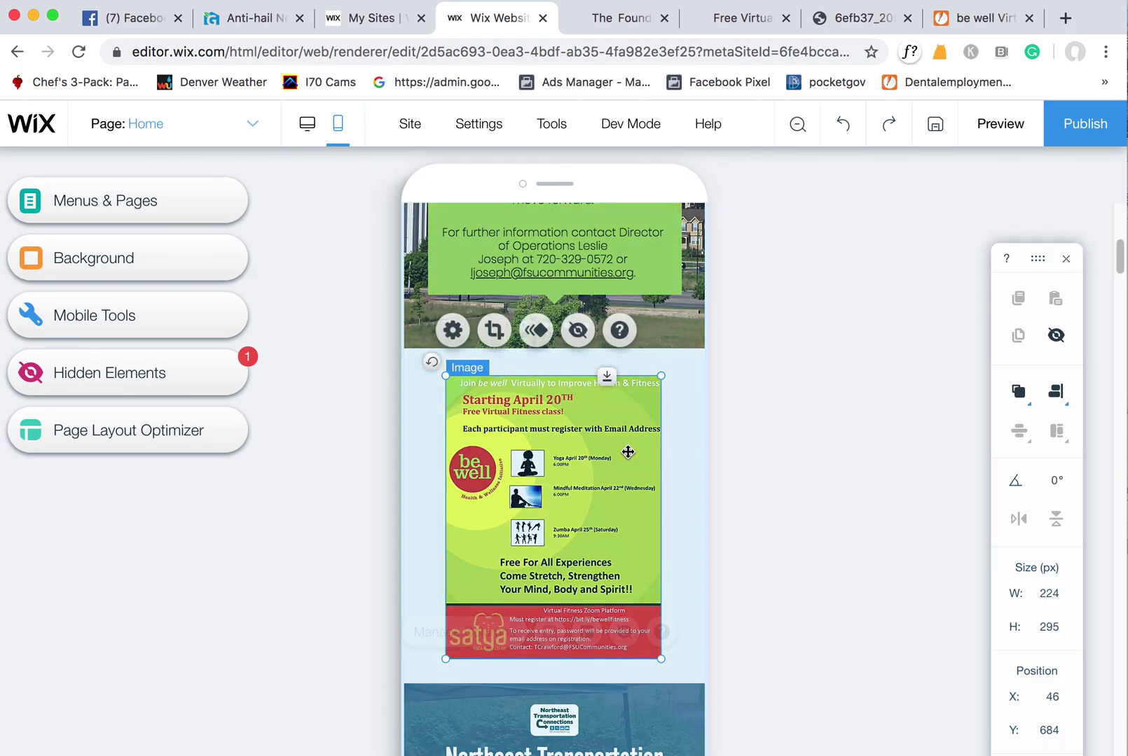
scroll(1088, 405, down, 5)
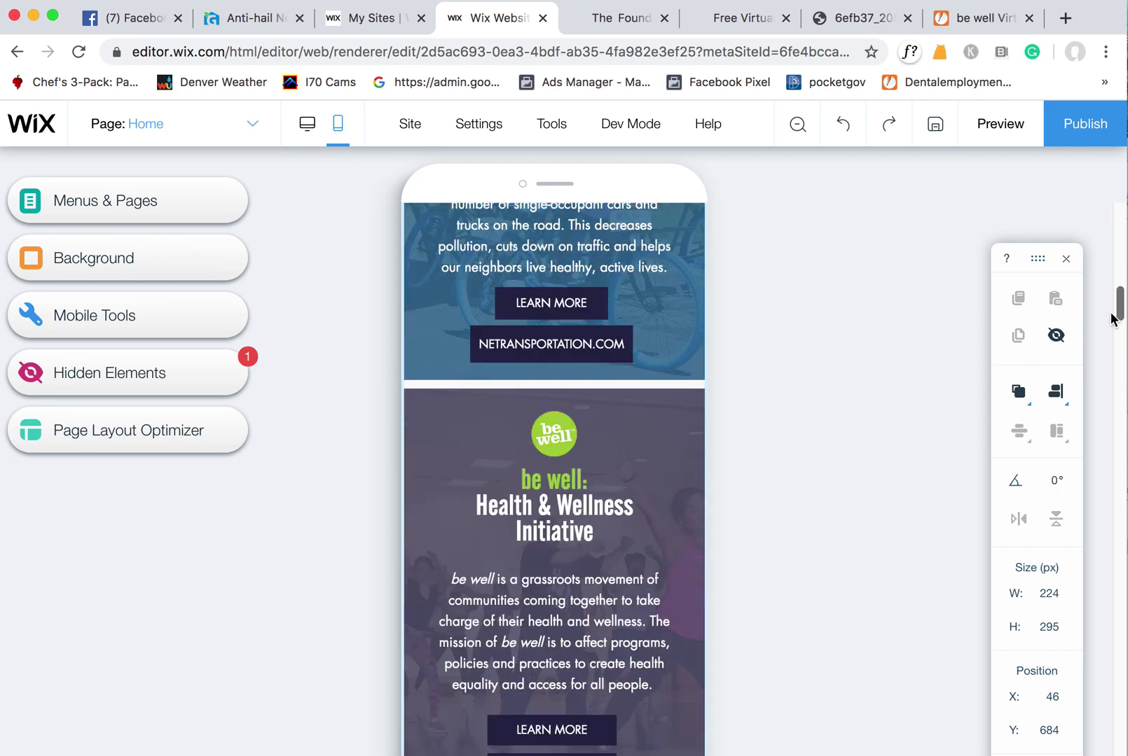
scroll(1088, 404, down, 5)
scroll(1088, 405, down, 5)
scroll(1088, 405, down, 5)
scroll(1066, 432, down, 5)
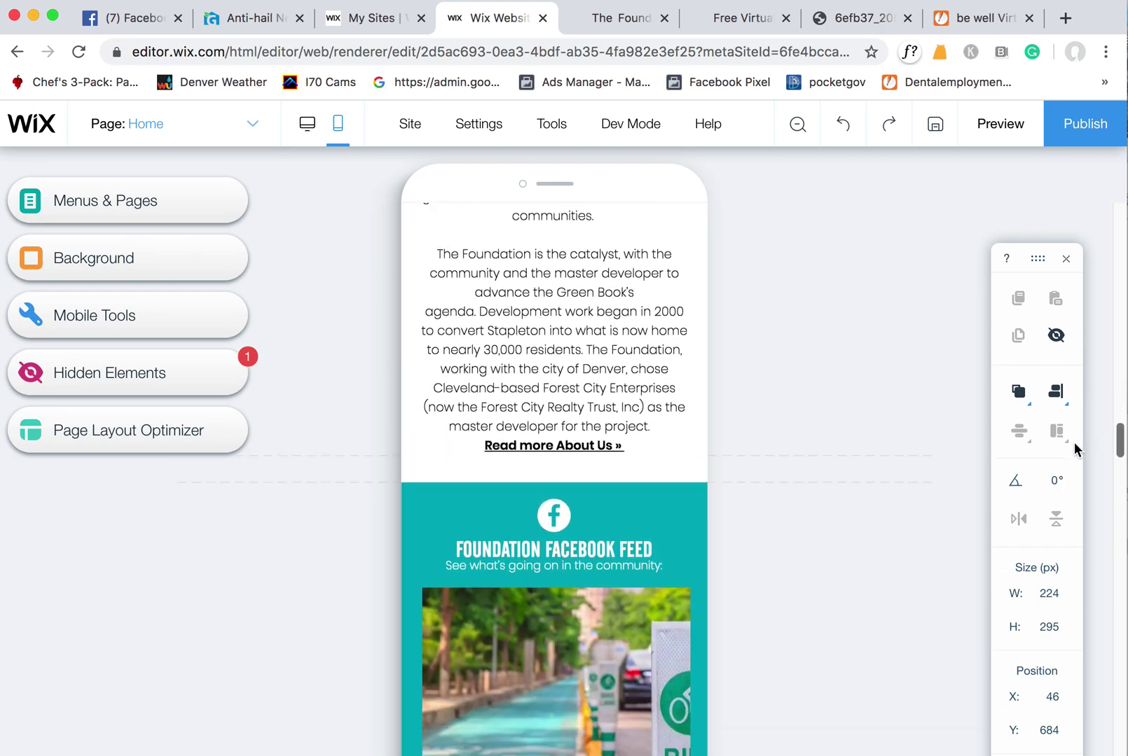
scroll(1064, 466, down, 3)
scroll(1062, 487, down, 3)
scroll(1061, 487, down, 5)
scroll(1052, 521, down, 5)
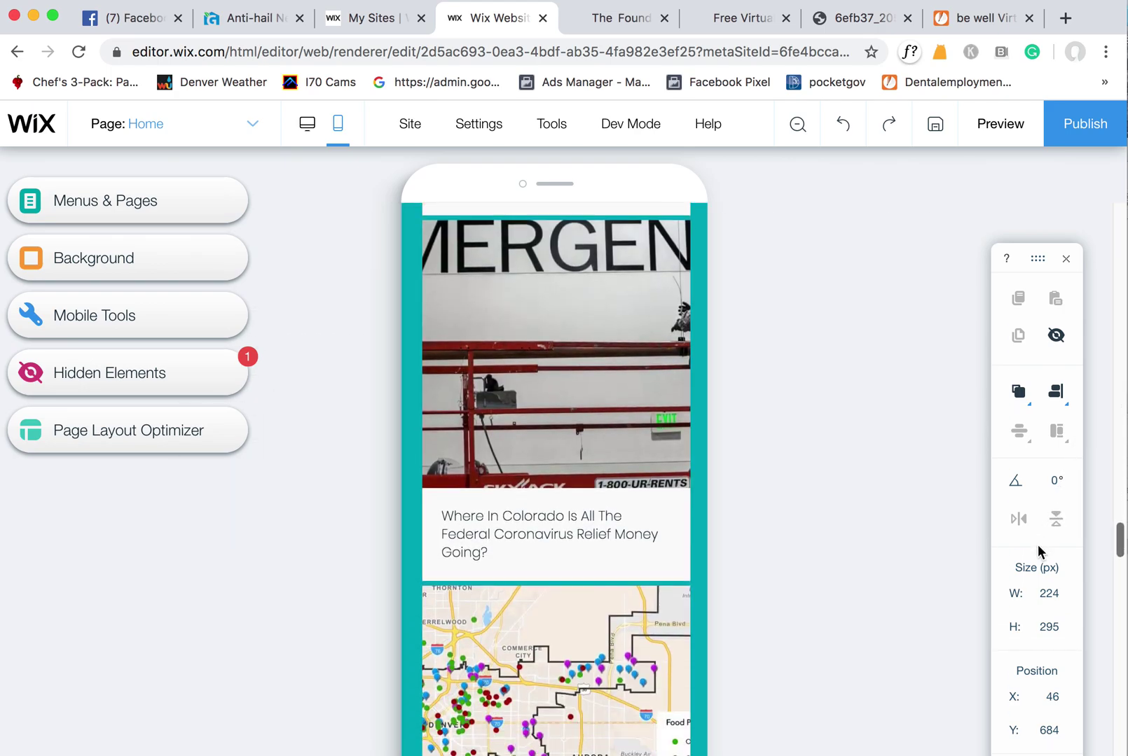
scroll(1040, 529, down, 5)
scroll(1015, 592, down, 5)
scroll(995, 652, down, 5)
scroll(978, 696, down, 10)
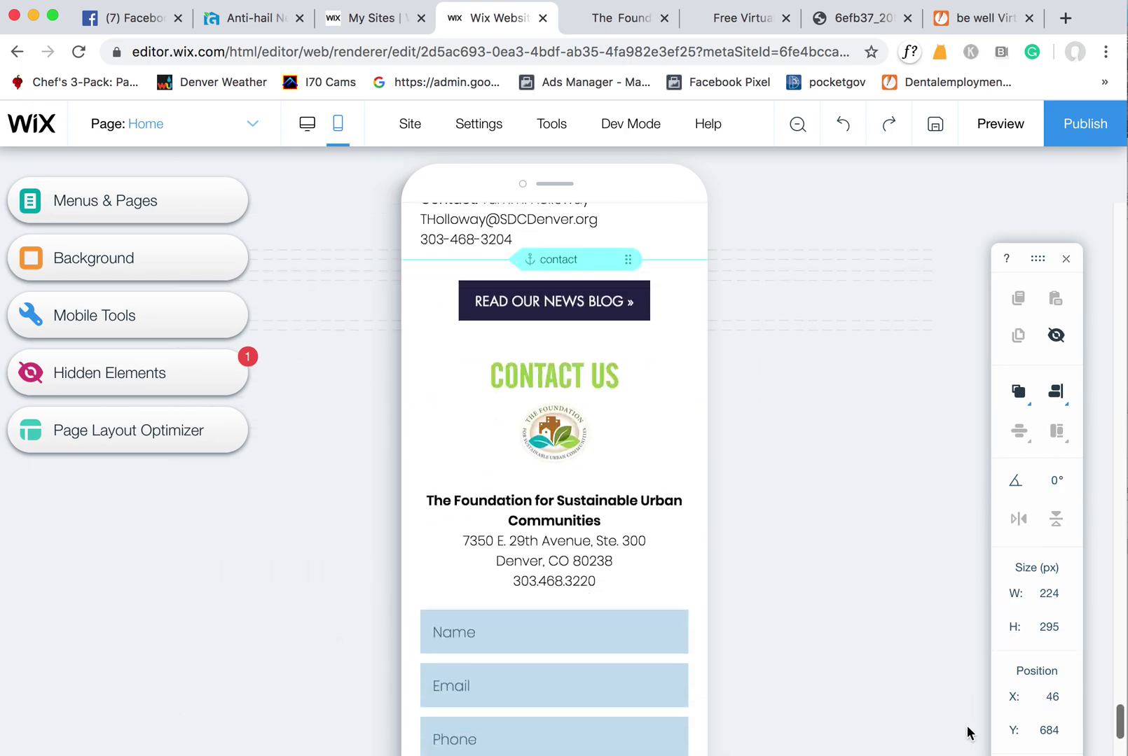
scroll(978, 529, up, 15)
scroll(916, 265, up, 15)
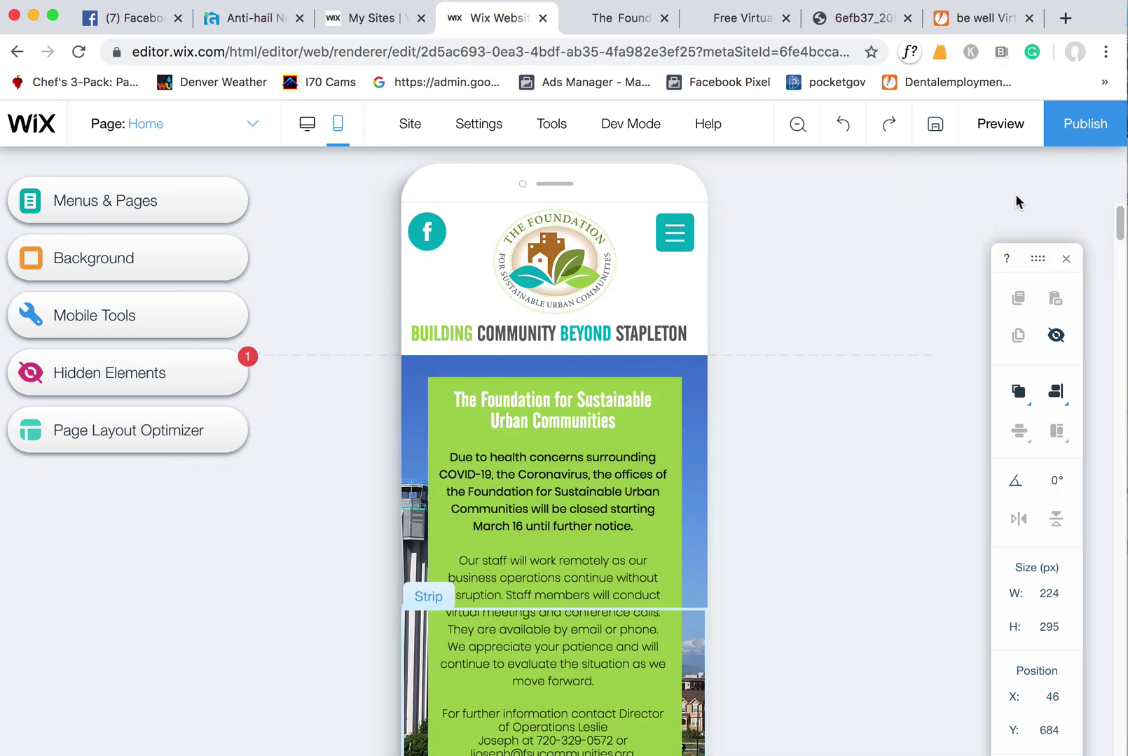
Step: Switch from the mobile to the desktop homepage layout, then publish the site with the repositioned flyer
click(1070, 133)
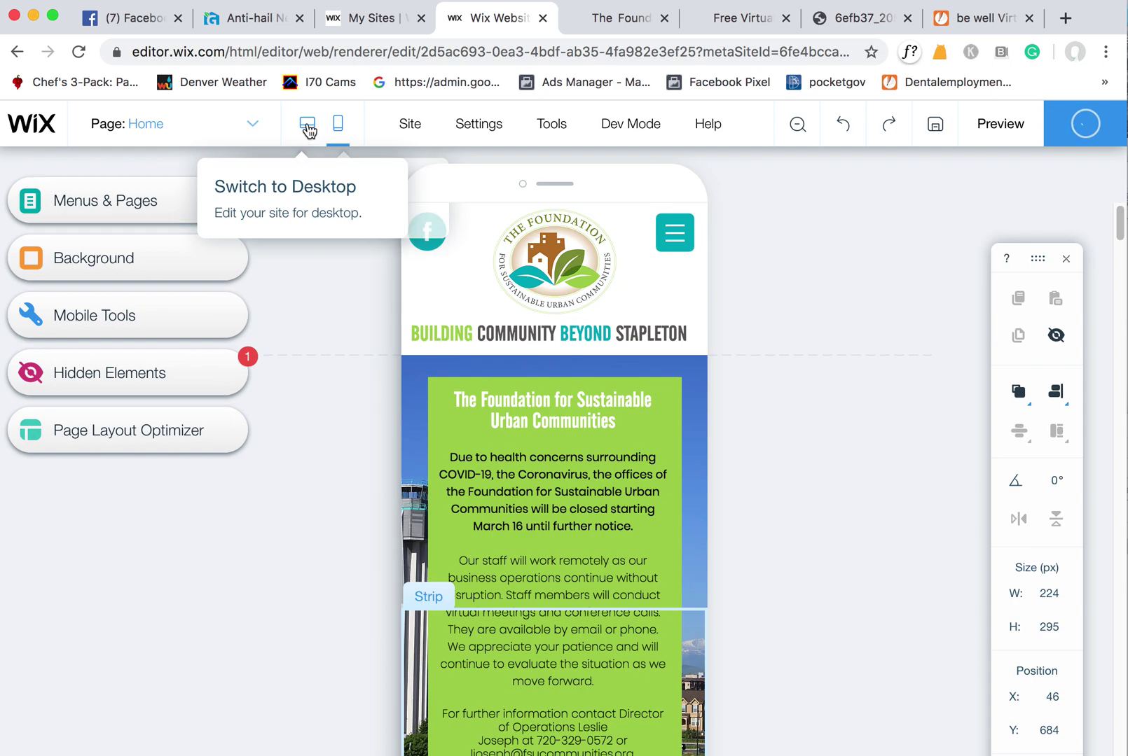
click(307, 129)
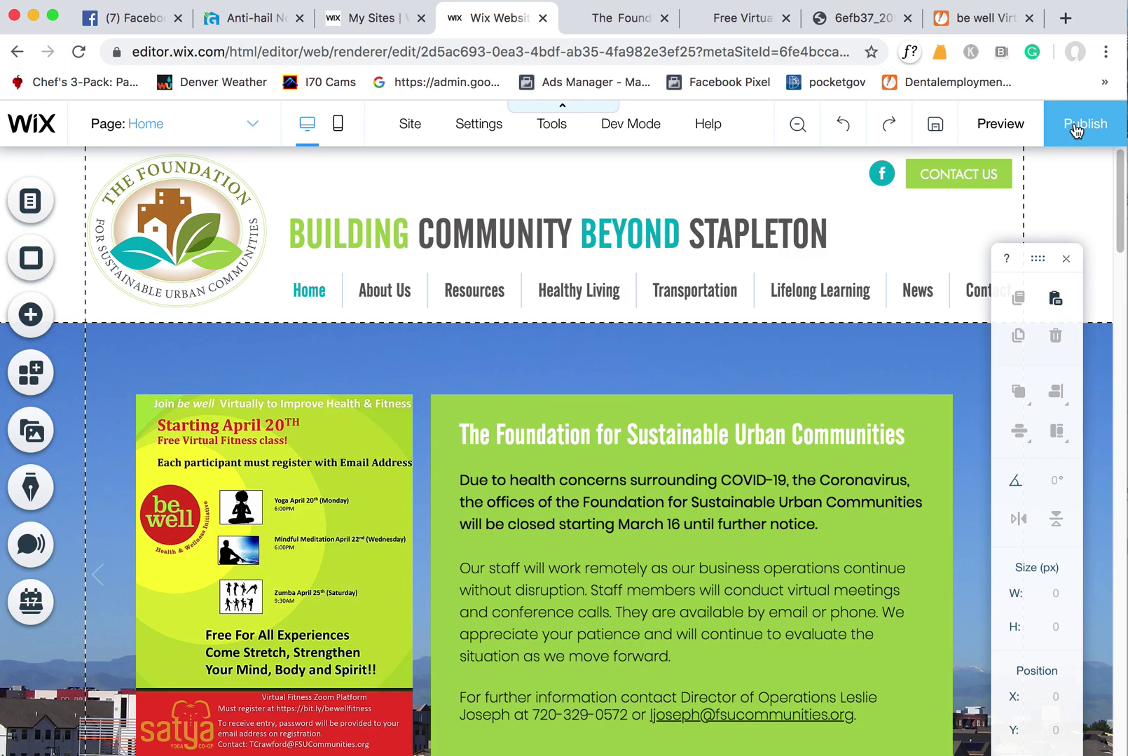
click(1076, 130)
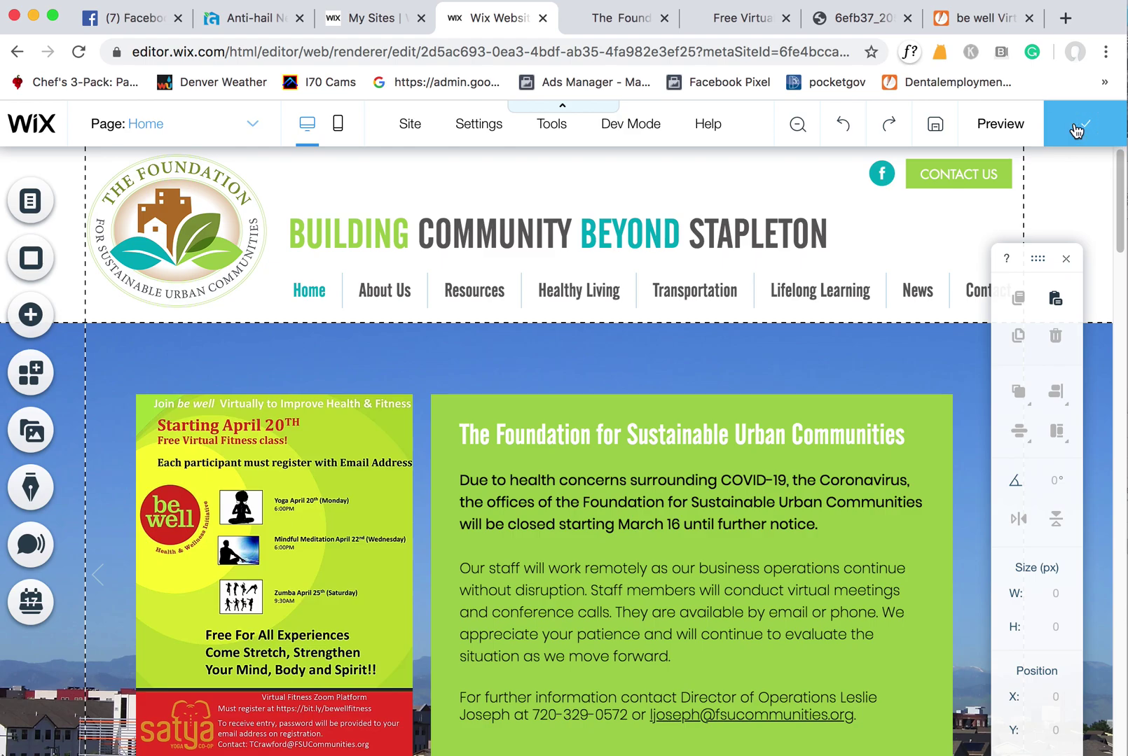